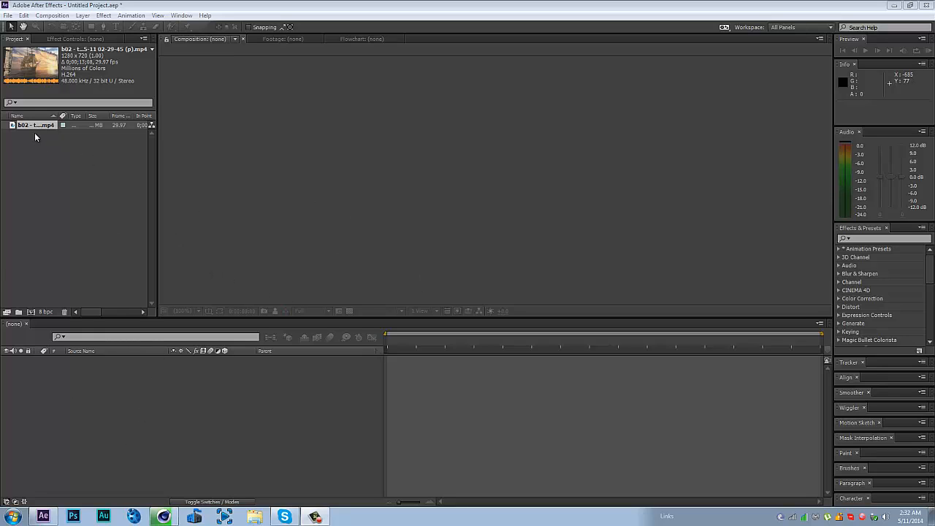
Step: Create a composition from the imported mp4 clip and trim its start to 0;00;04;15
mouse_move(46, 205)
mouse_down()
mouse_move(27, 123)
mouse_move(29, 257)
mouse_move(16, 320)
mouse_move(7, 312)
mouse_up()
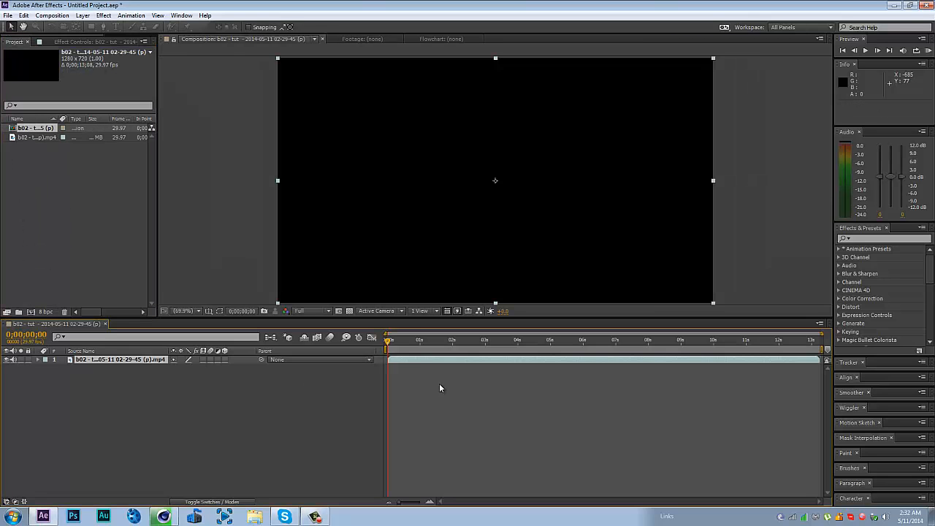
drag(385, 346, 538, 359)
key(b)
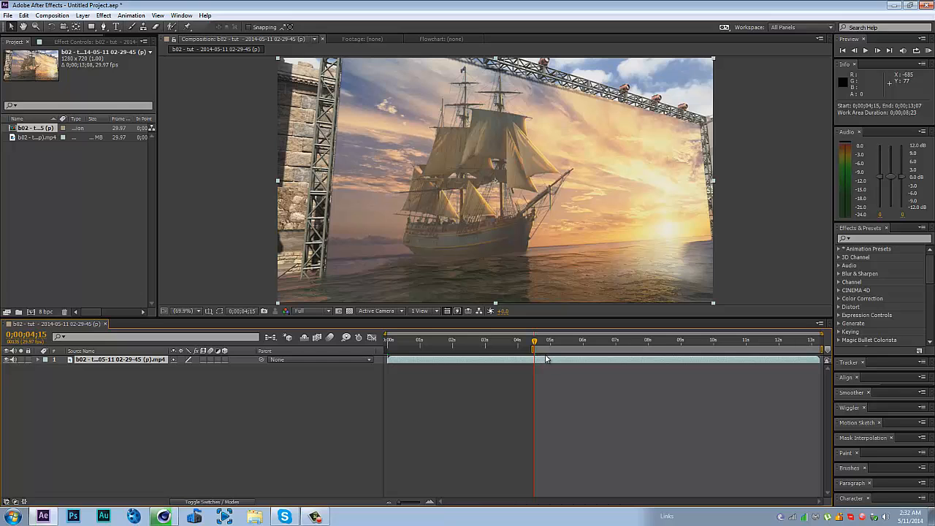
right_click(544, 348)
click(556, 377)
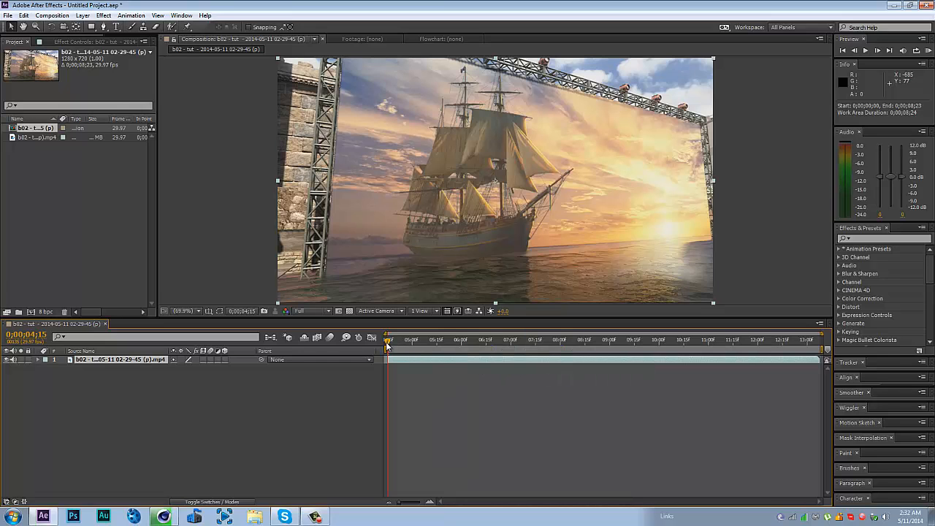
Step: End the work area at 0;00;13;00, trim the composition to it, and return the playhead to the start
drag(387, 345, 809, 359)
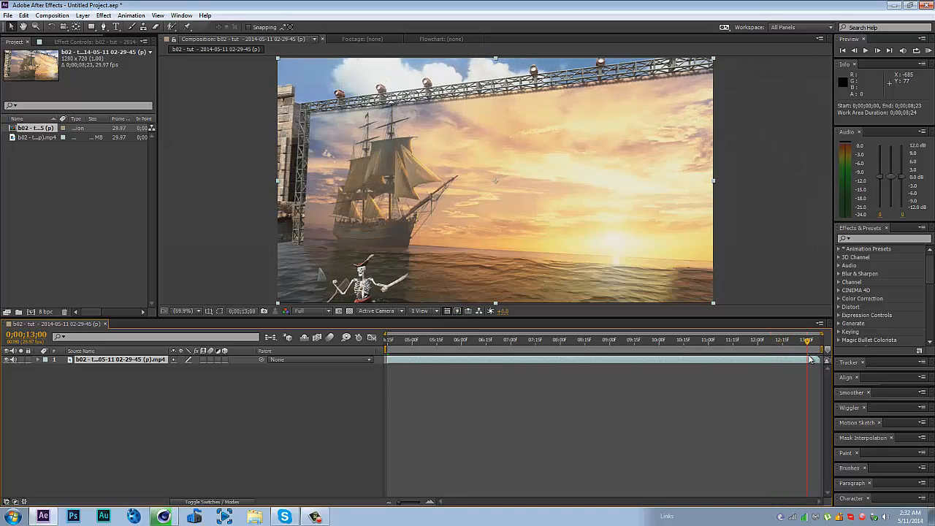
key(n)
right_click(788, 349)
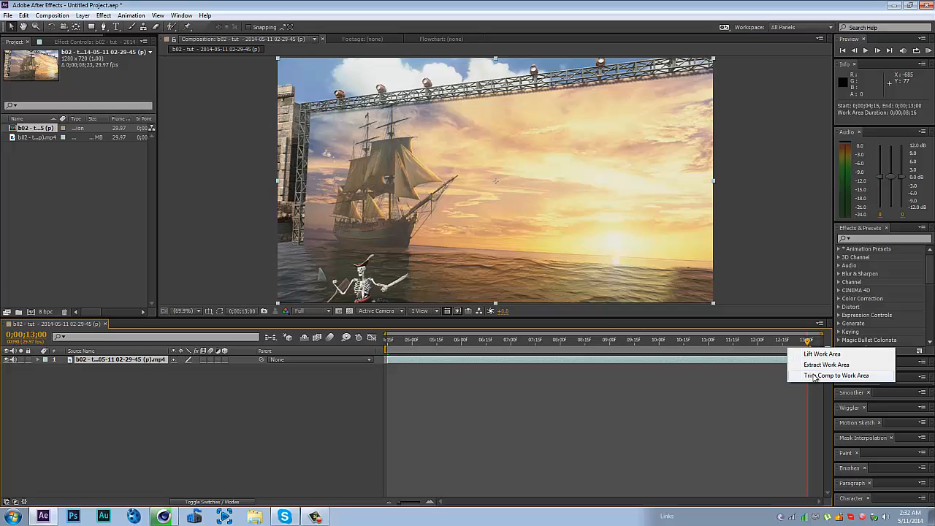
click(813, 376)
drag(393, 343, 98, 359)
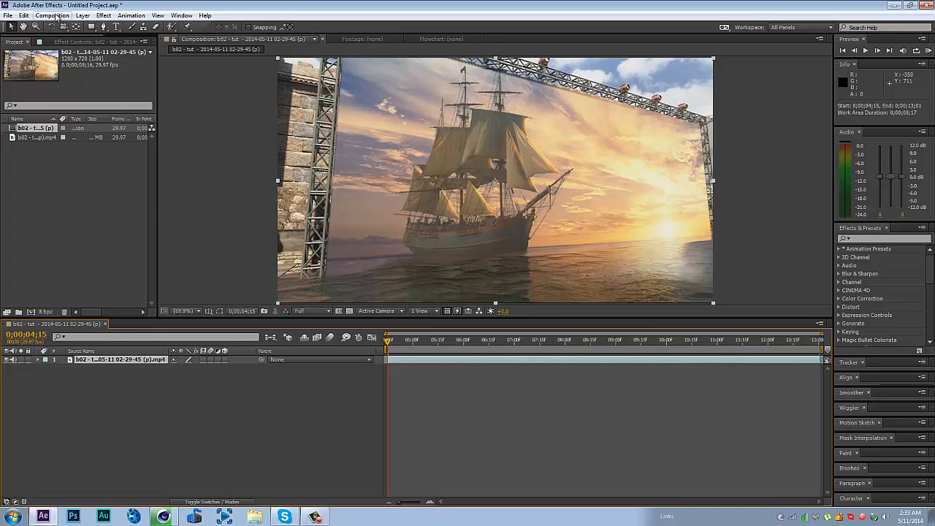
Step: Add the composition to the render queue and set its output format to JPEG Sequence
click(59, 16)
click(76, 99)
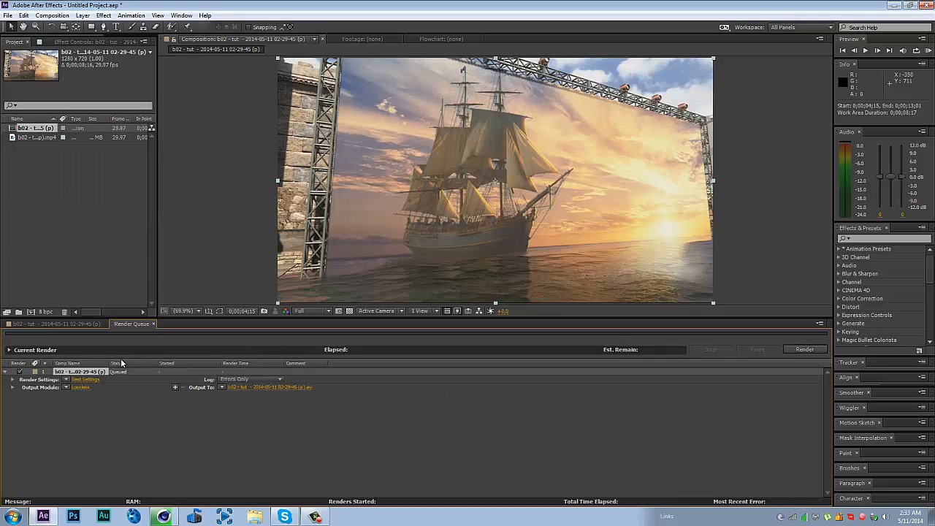
click(82, 387)
click(121, 49)
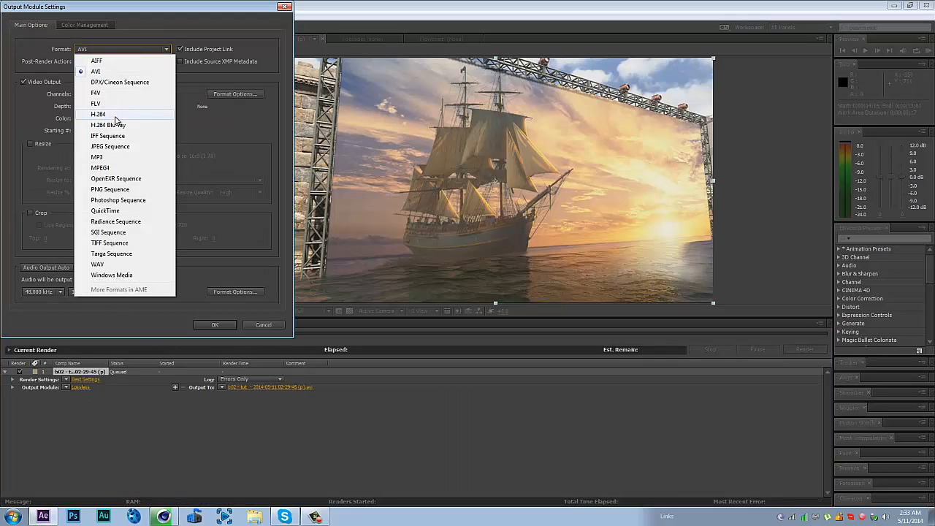
click(113, 146)
click(214, 324)
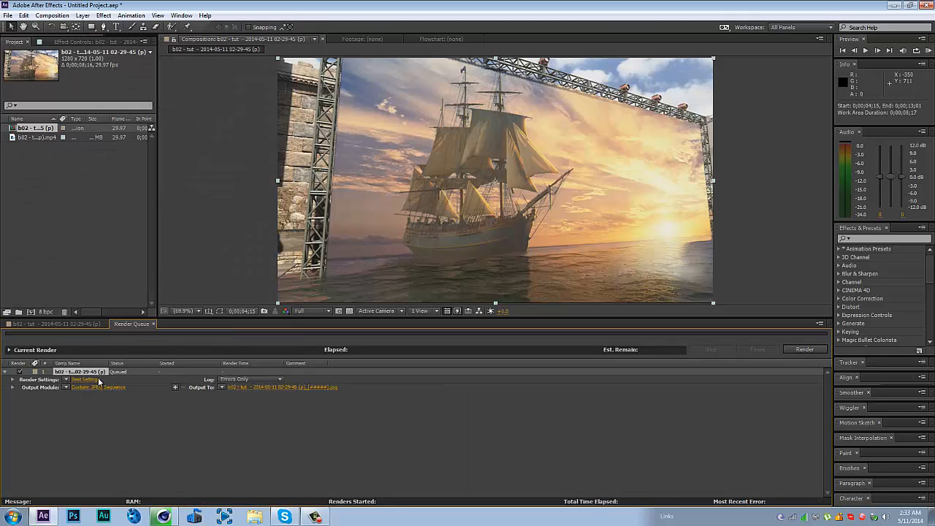
Step: Set the render settings to use a custom frame rate of 59.94
click(86, 380)
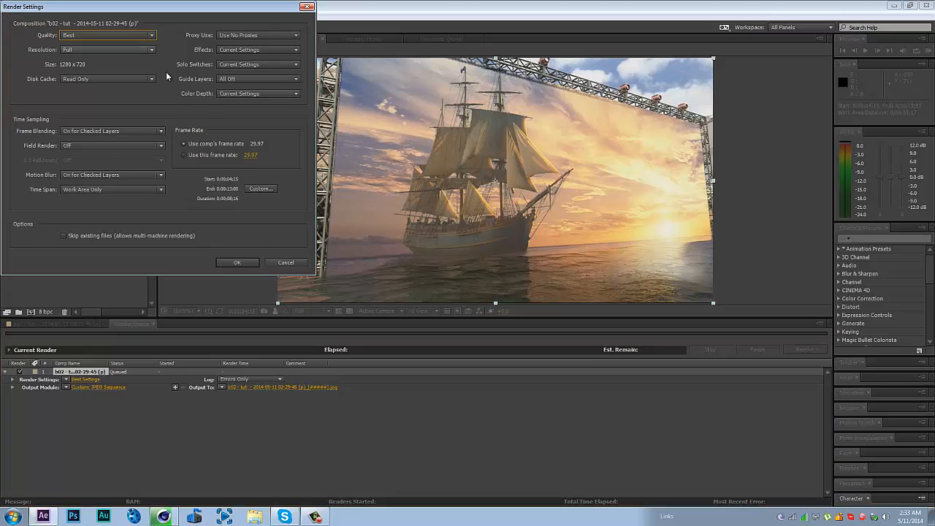
click(247, 156)
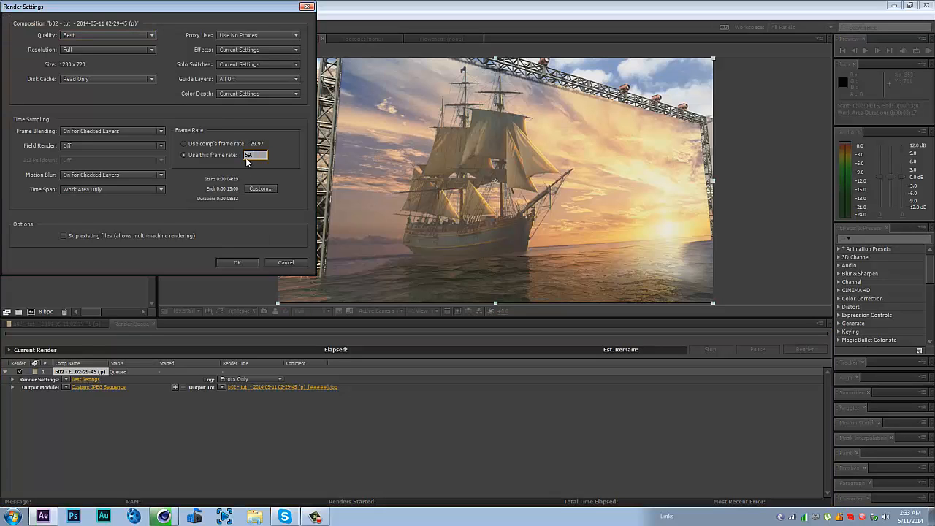
click(227, 262)
Step: Save the output to a new Desktop folder named tut and start rendering the image sequence
click(238, 389)
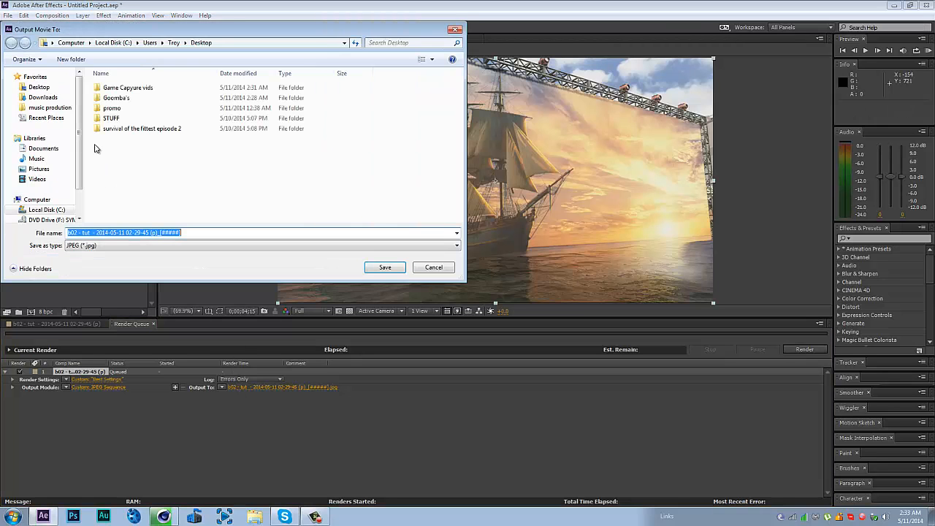
click(37, 87)
click(70, 60)
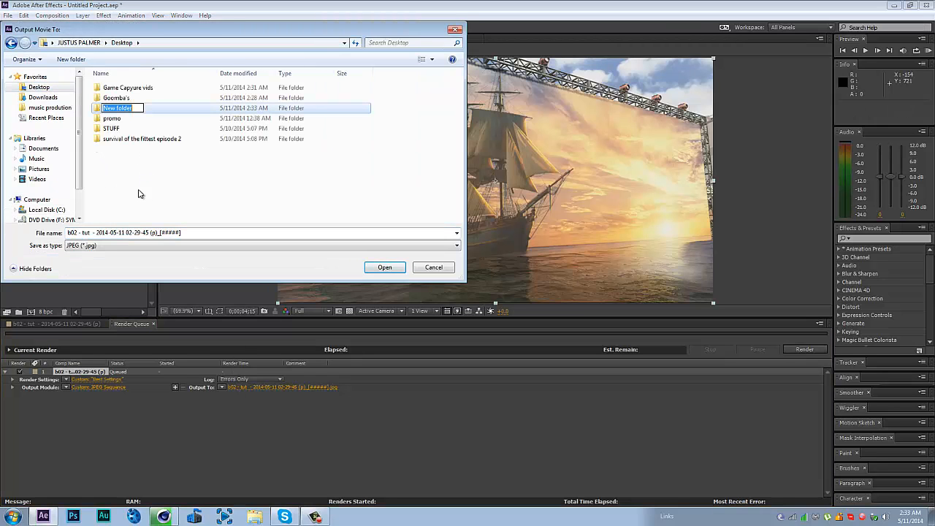
text(l)
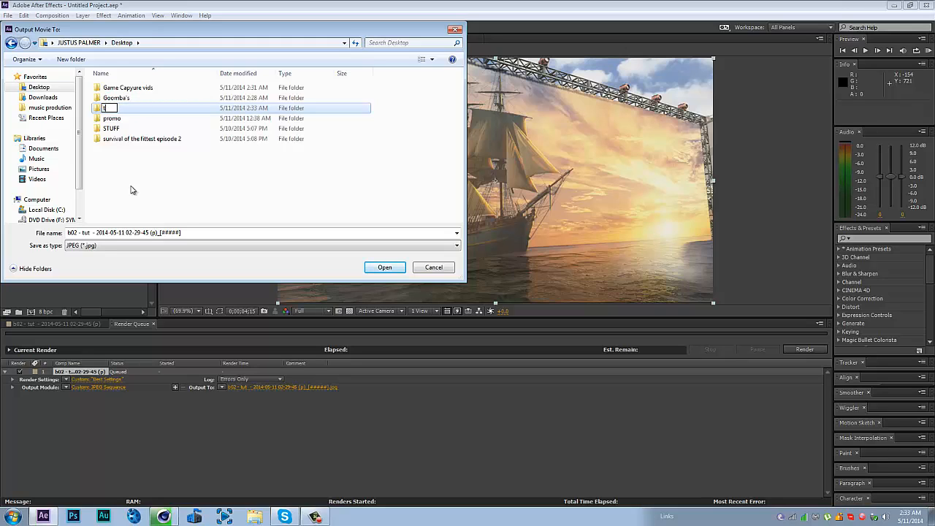
text(ut)
key(Return)
key(Return)
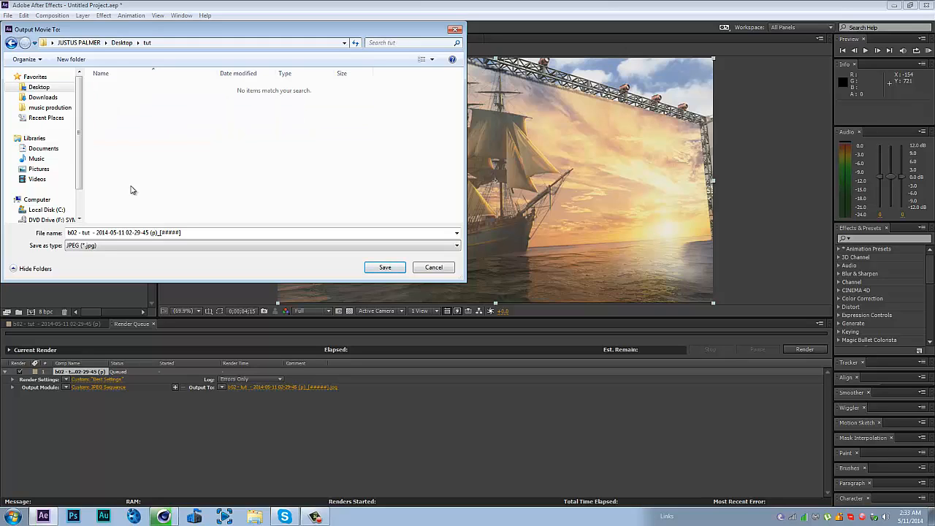
click(372, 267)
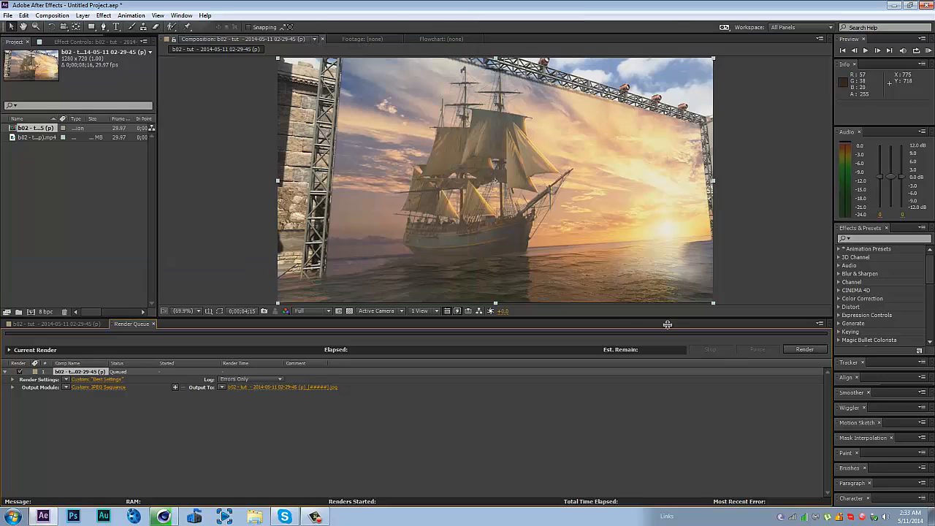
click(804, 350)
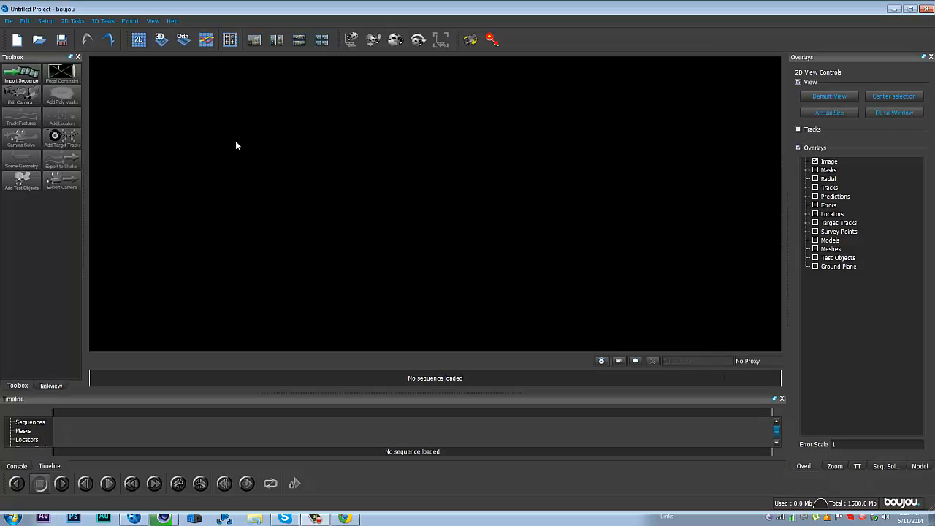
click(21, 73)
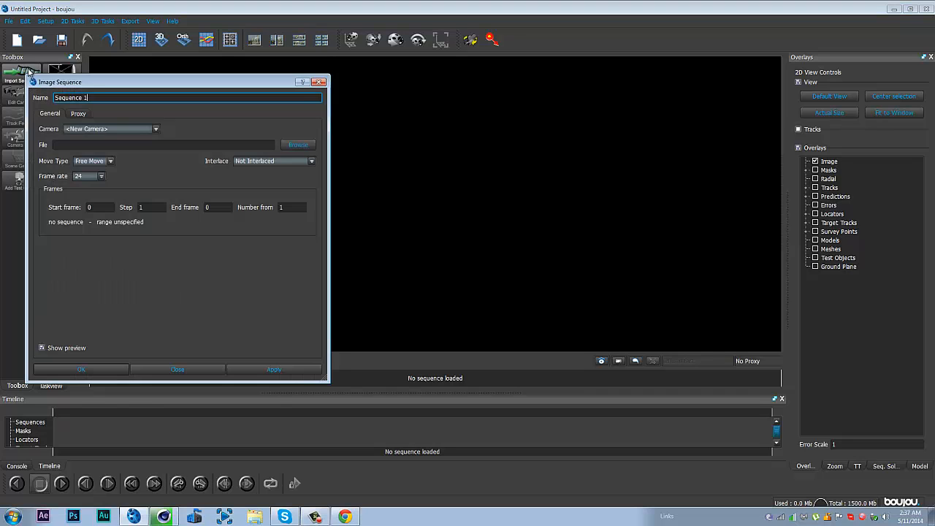
click(296, 81)
click(318, 82)
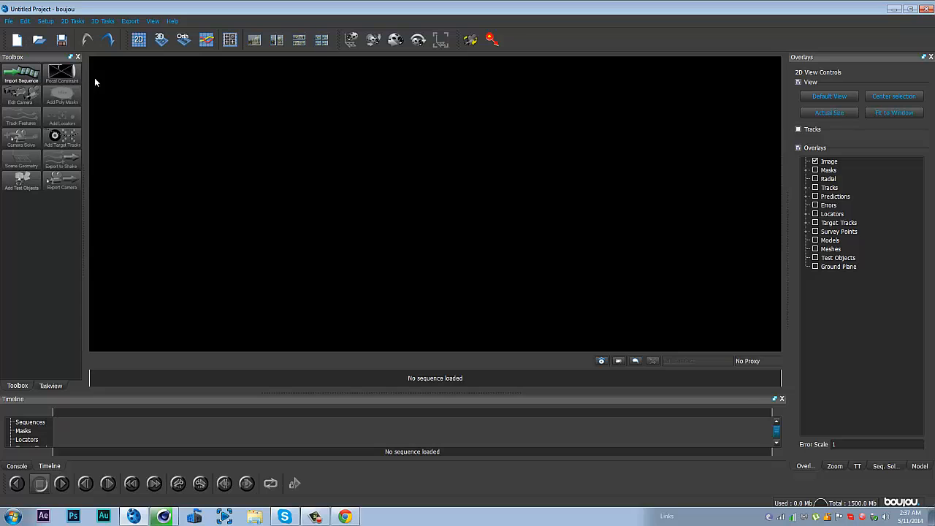
Step: Load the rendered JPEG sequence from the Desktop folder tut into boujou, choosing its first frame, number 00270
click(17, 77)
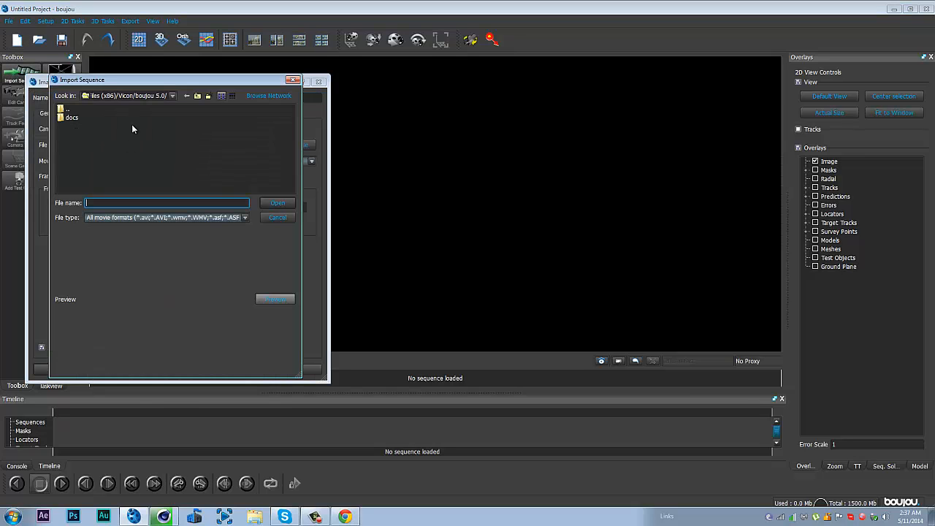
click(266, 97)
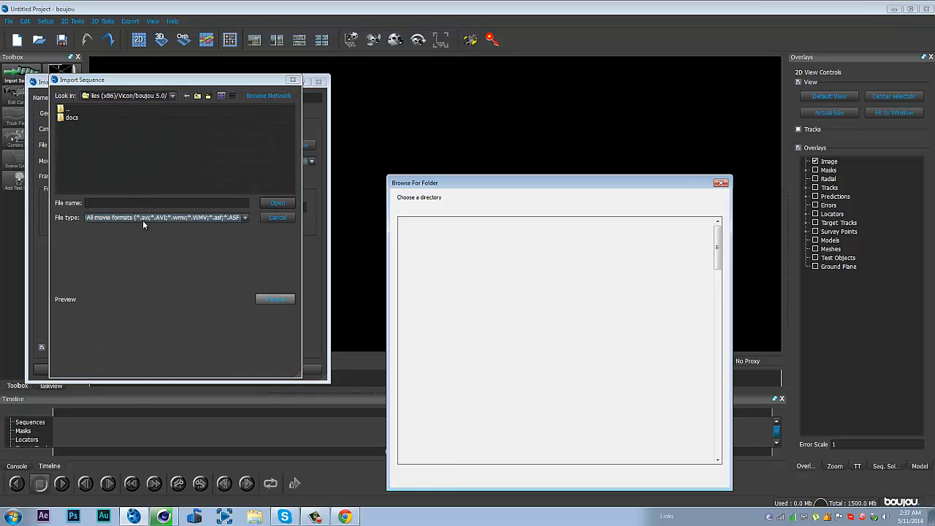
click(414, 387)
scroll(415, 396, down, 5)
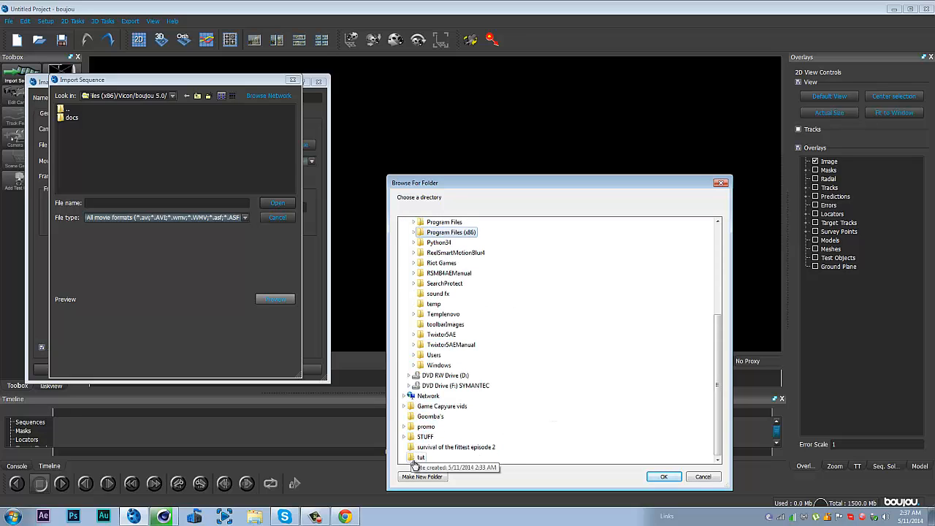
click(418, 457)
click(662, 476)
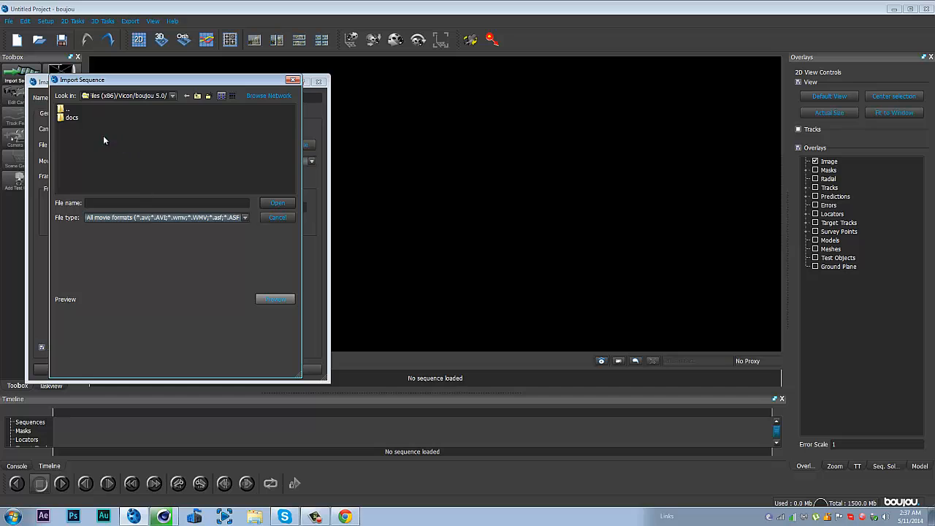
click(123, 121)
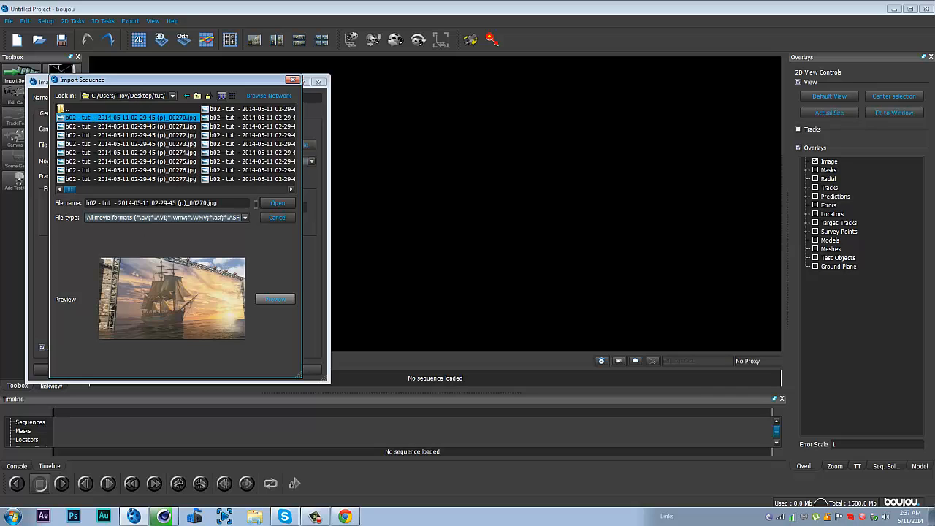
click(276, 203)
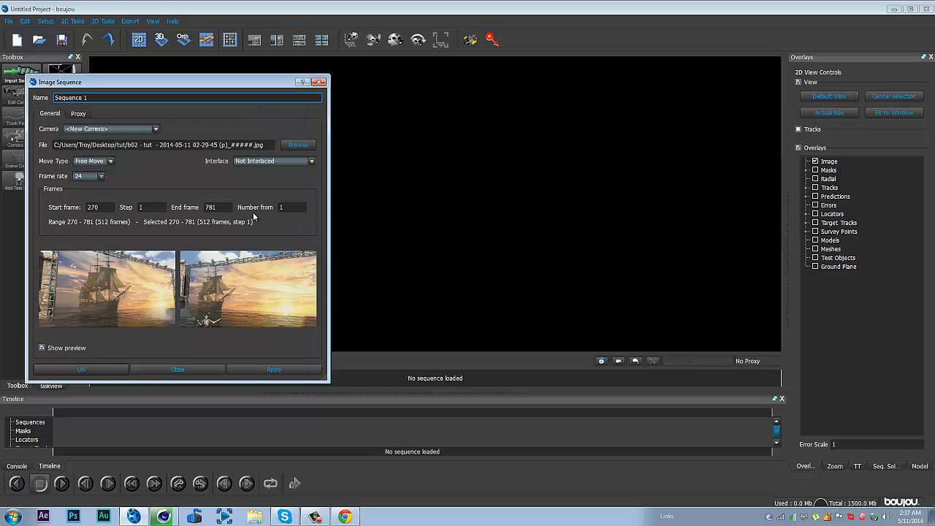
Step: Set the imported sequence's frame rate to 59.94, apply the change, and close the sequence settings
click(101, 176)
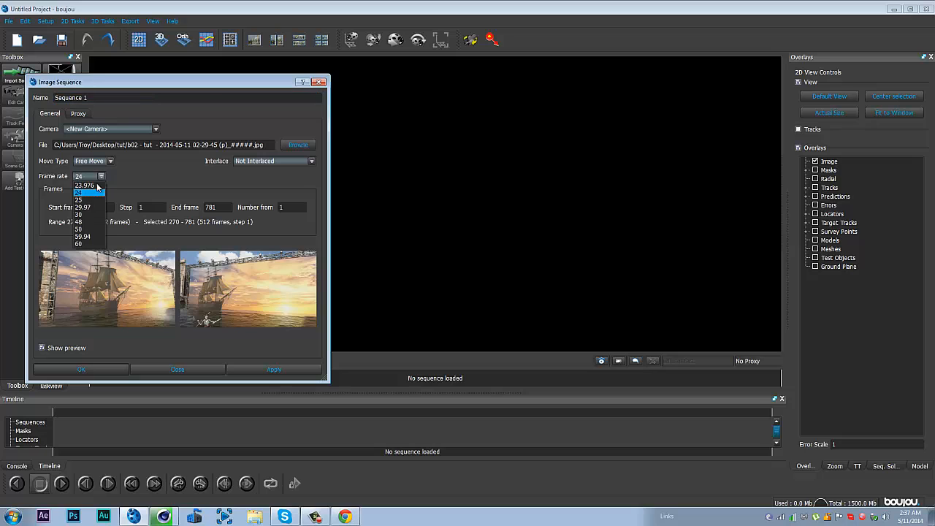
click(83, 236)
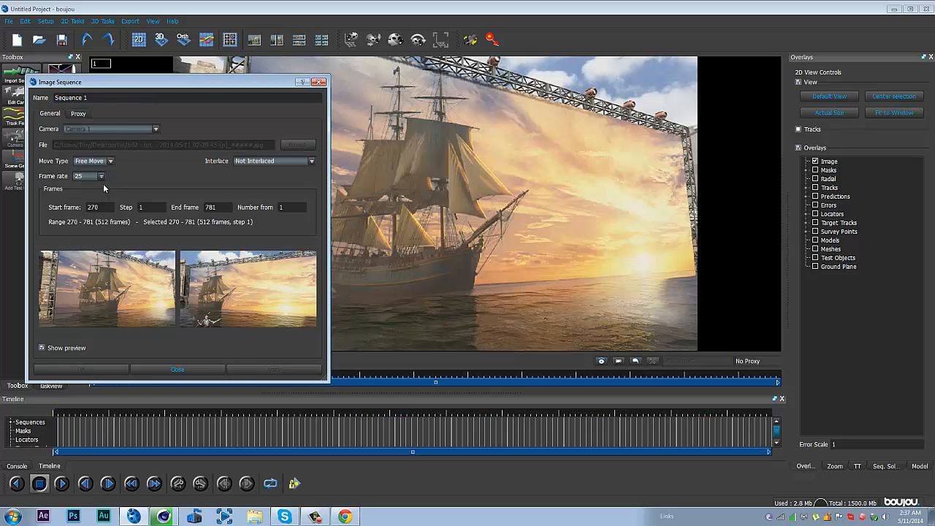
click(101, 177)
click(92, 237)
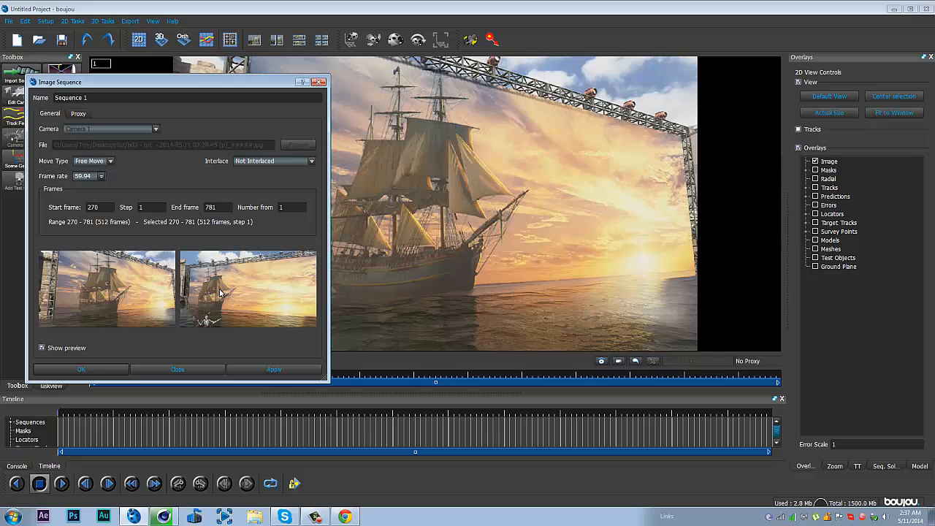
click(275, 363)
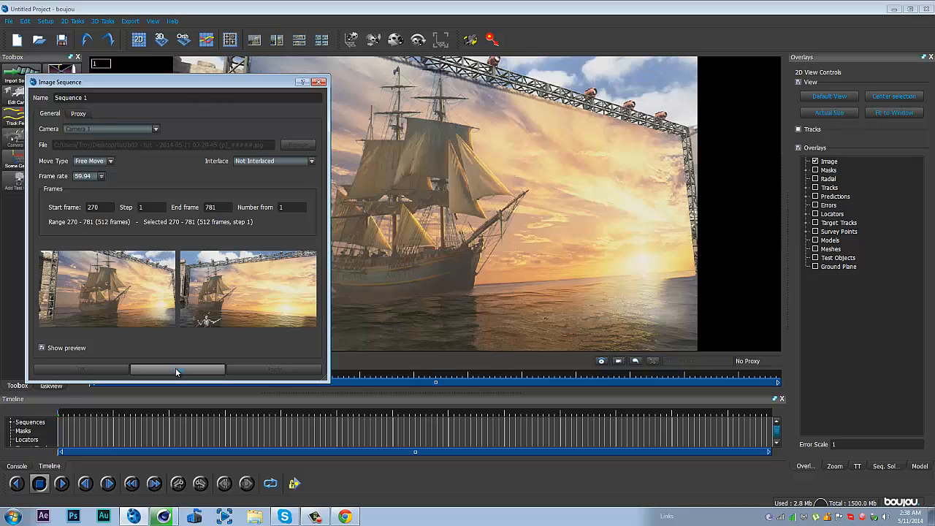
click(177, 368)
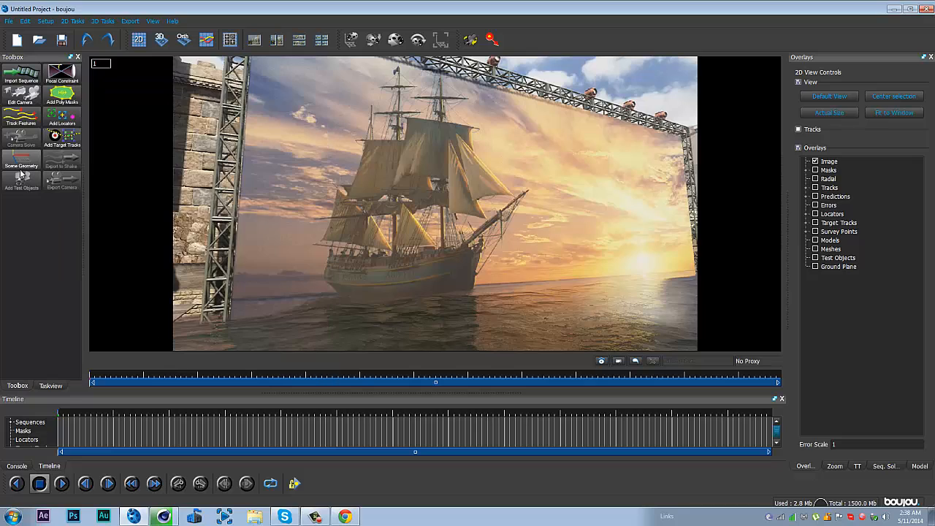
Step: Run feature tracking on all frames of Sequence 1 after expanding the advanced tracking properties
click(24, 124)
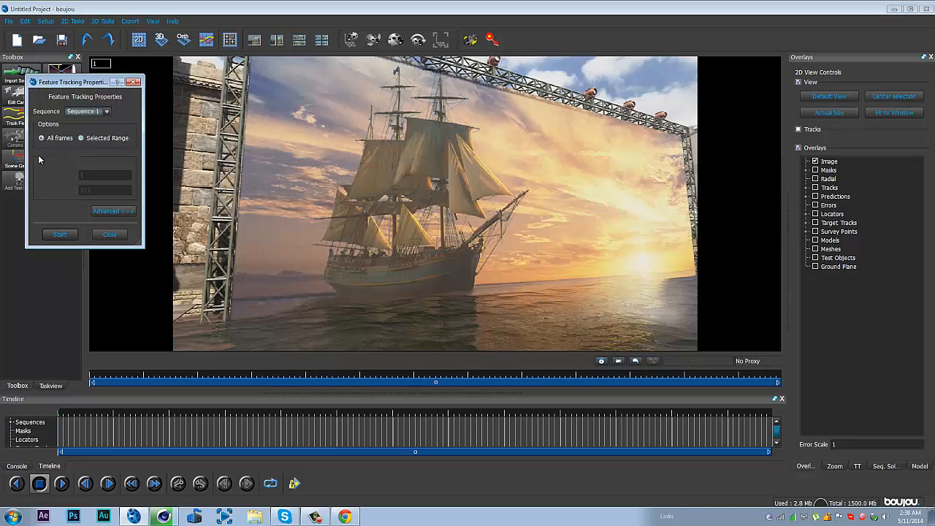
click(106, 211)
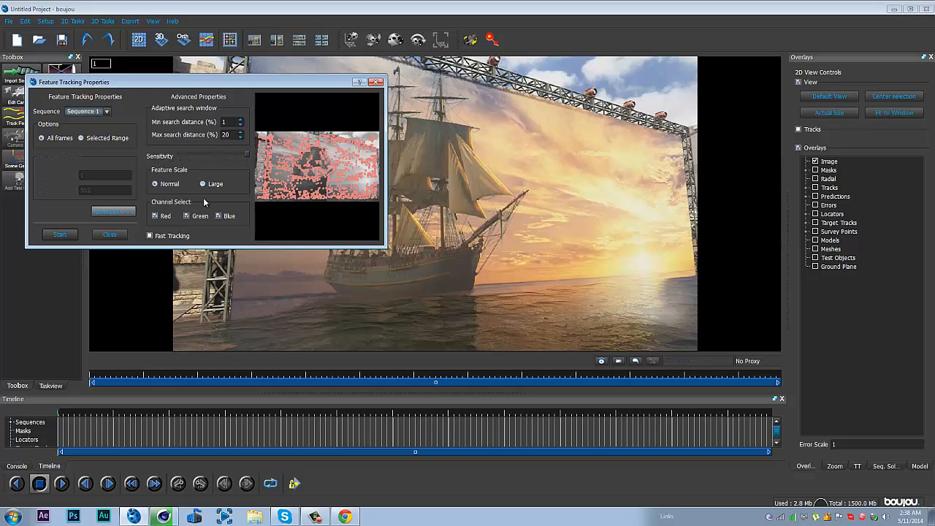
click(60, 234)
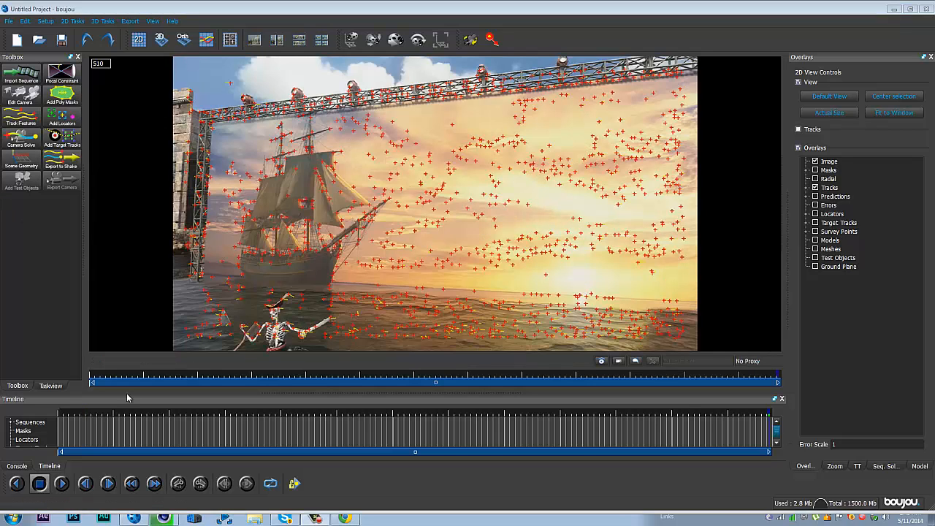
Step: Review the tracked features through the footage and run a camera solve on all frames of Sequence 1 with the advanced solve properties shown
click(97, 377)
drag(97, 377, 738, 371)
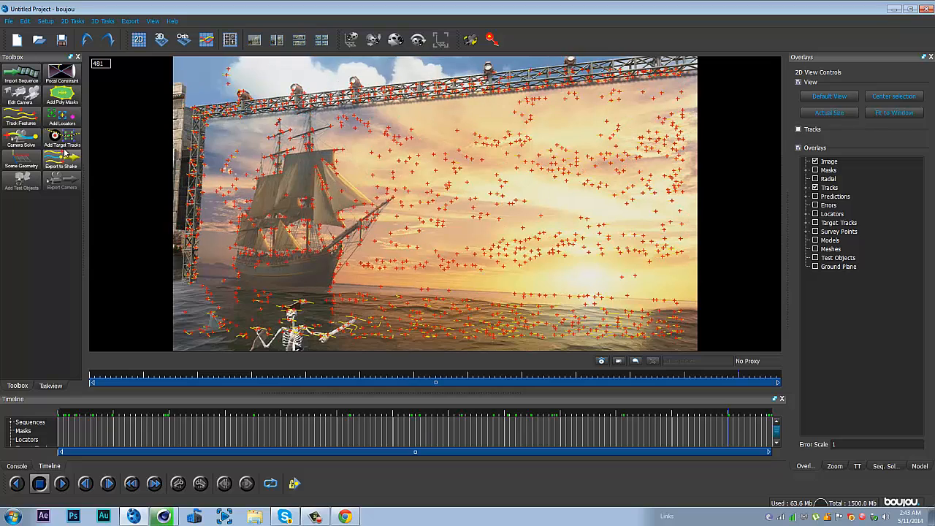
click(20, 141)
click(74, 261)
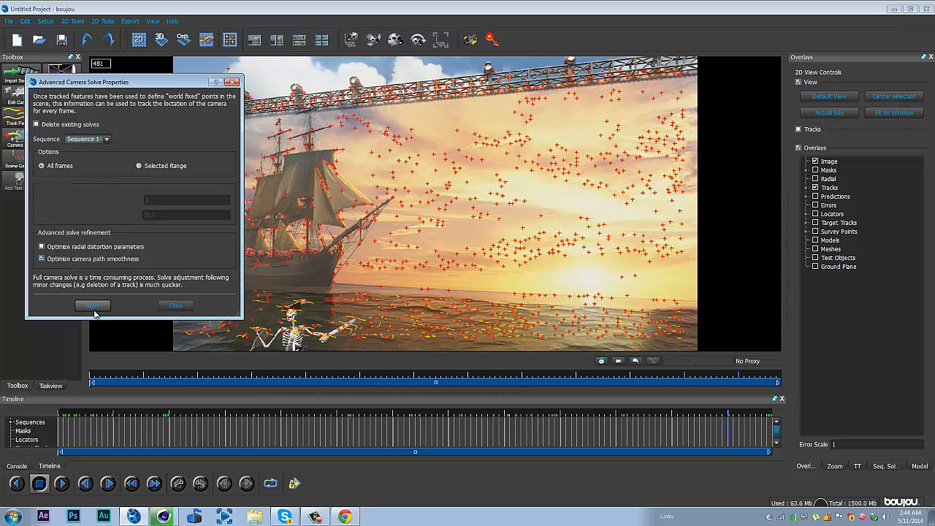
click(92, 306)
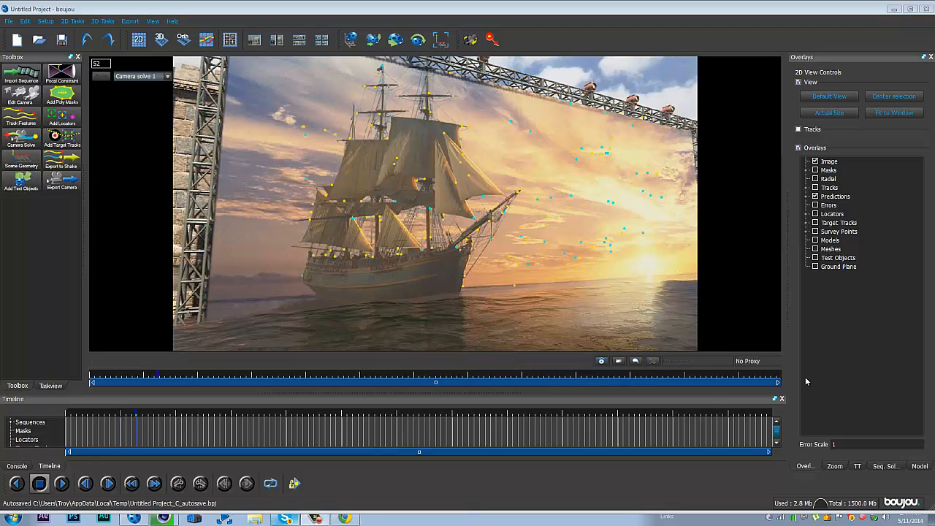
Step: Check the solved predictions through the footage, then add an Origin coordinate frame hint connected to the cloud track near the image centre
click(122, 375)
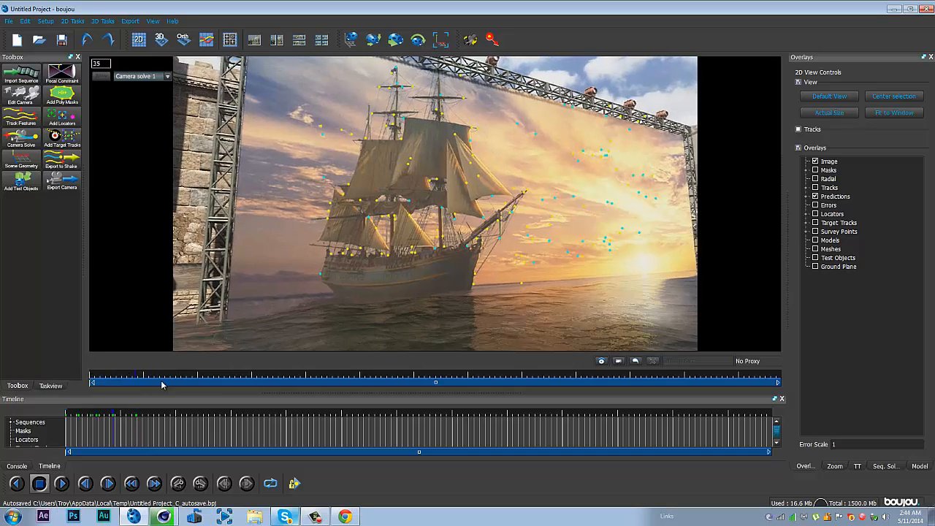
drag(161, 381, 464, 448)
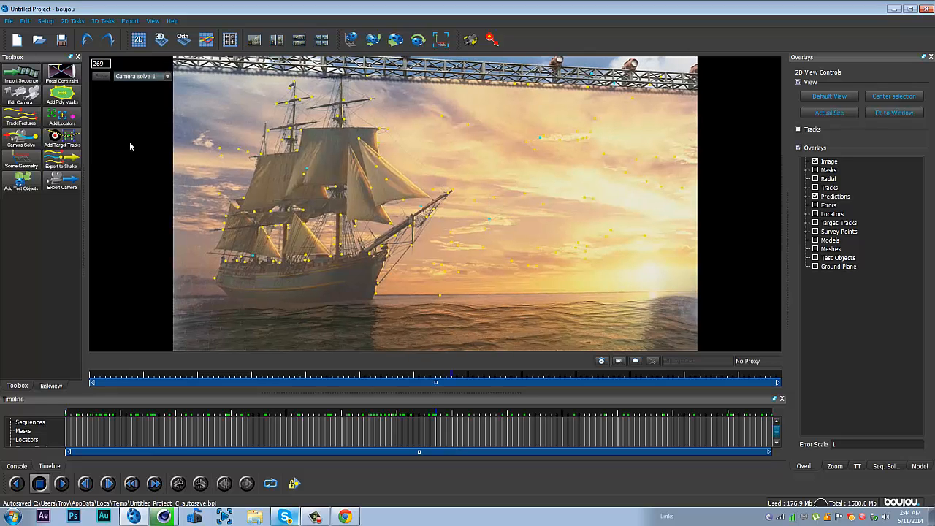
click(22, 159)
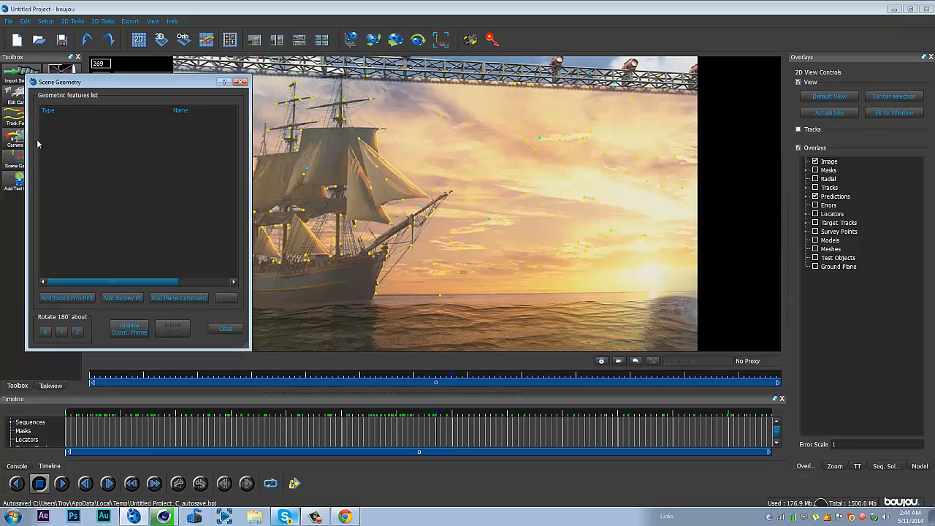
click(67, 297)
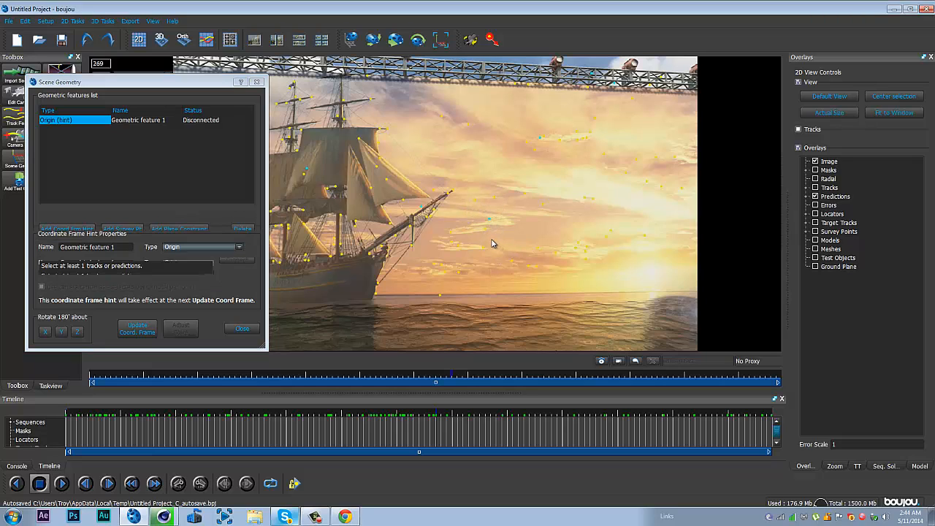
click(490, 232)
click(236, 281)
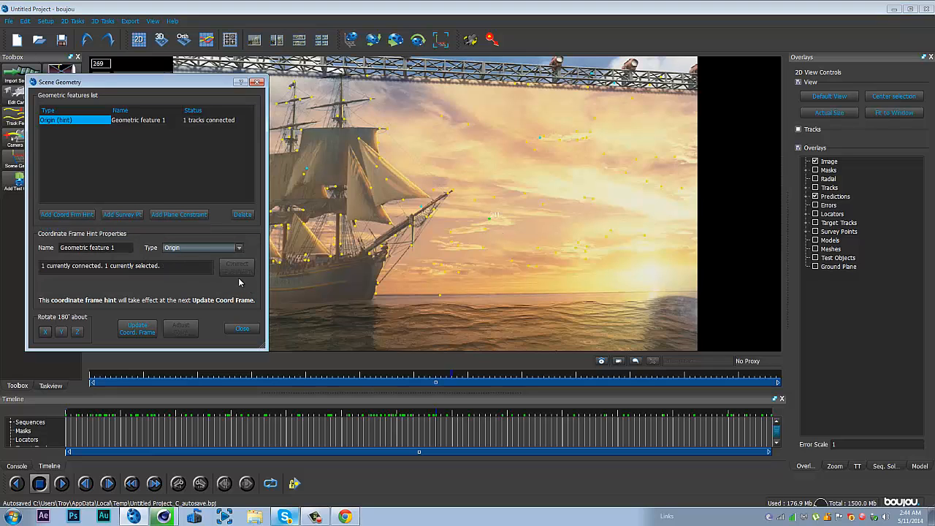
Step: Add a second coordinate frame hint of type x-axis and clear the current track selection
click(66, 228)
click(174, 263)
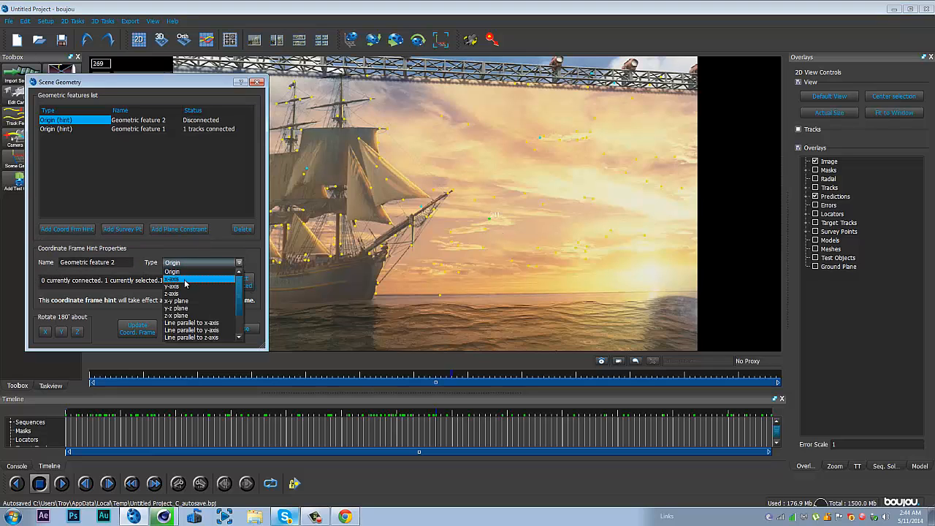
click(178, 278)
click(240, 122)
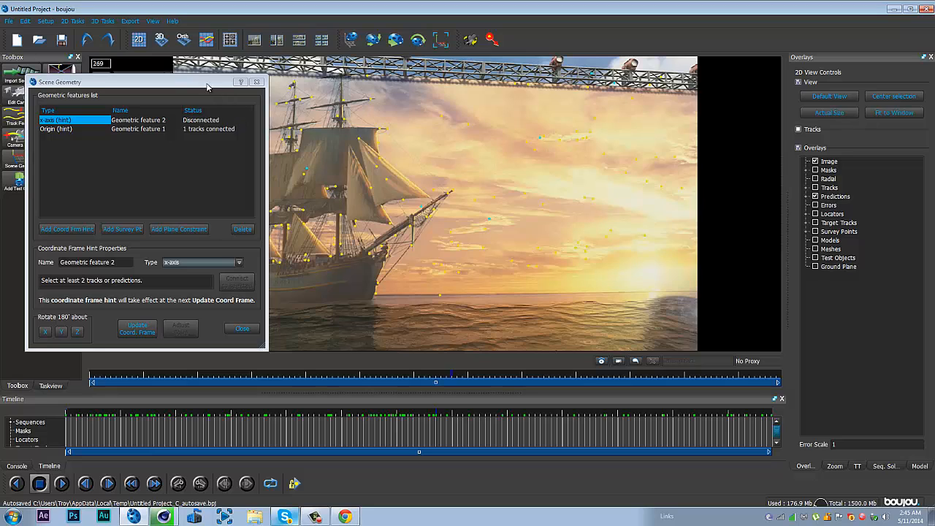
Step: Move the Scene Geometry dialog off the footage, go to frame 291, and connect the x-axis hint to tracks at the ship's stern and above the sun
drag(207, 87, 0, 87)
drag(934, 138, 157, 133)
drag(110, 112, 184, 312)
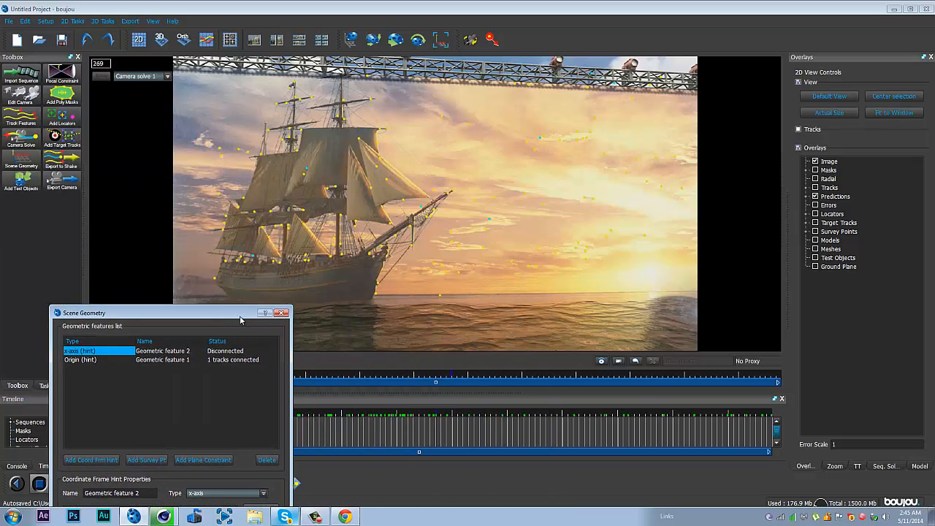
drag(240, 319, 875, 95)
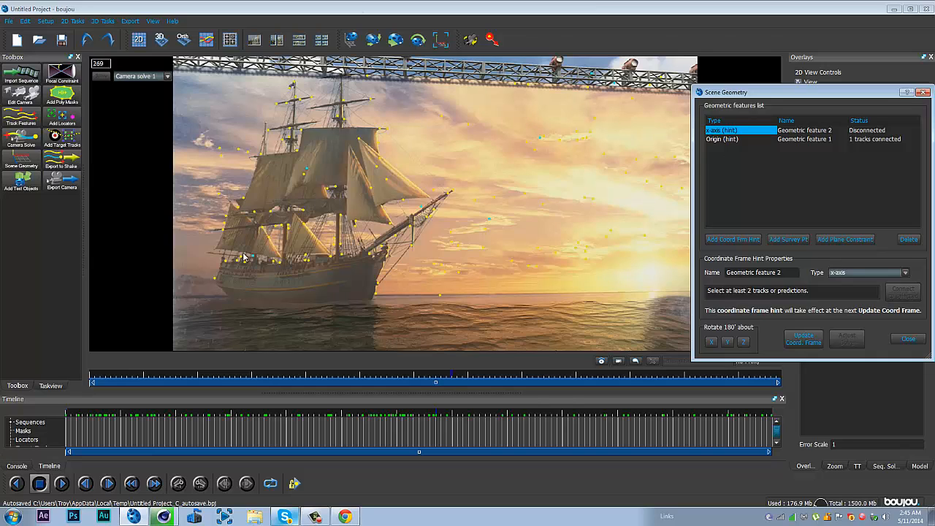
mouse_move(114, 375)
mouse_down()
mouse_move(90, 377)
mouse_move(482, 394)
mouse_up()
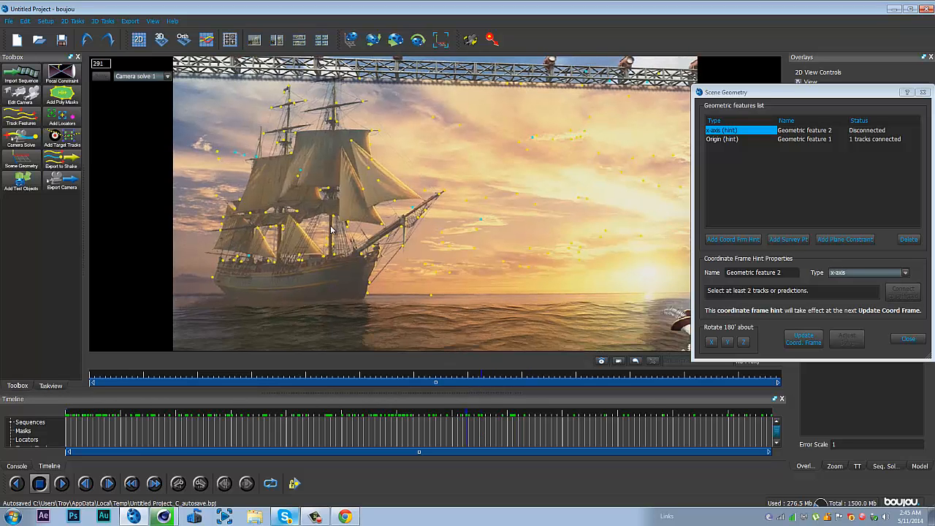
click(221, 230)
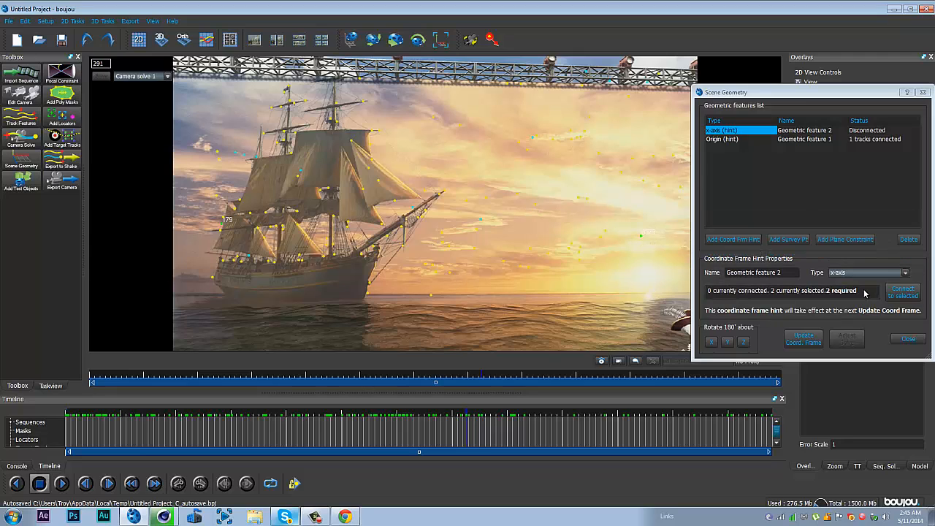
click(912, 298)
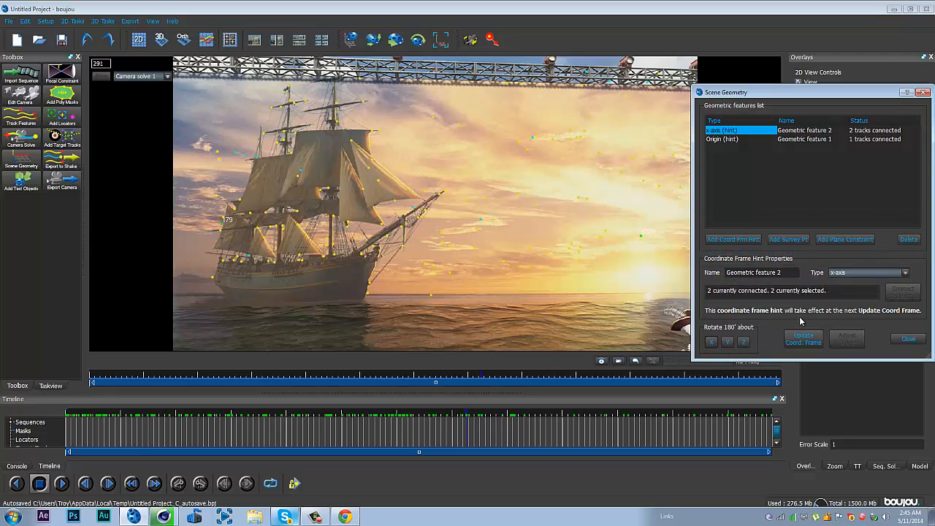
Step: Add a z-axis hint and connect it to the two selected tracks plus one on the horizon and one in the upper sky
click(732, 239)
click(904, 273)
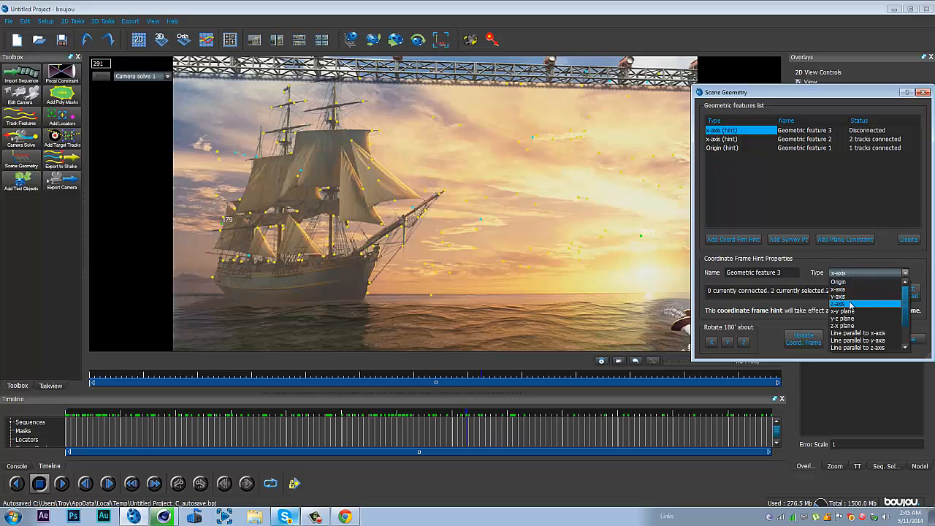
click(854, 303)
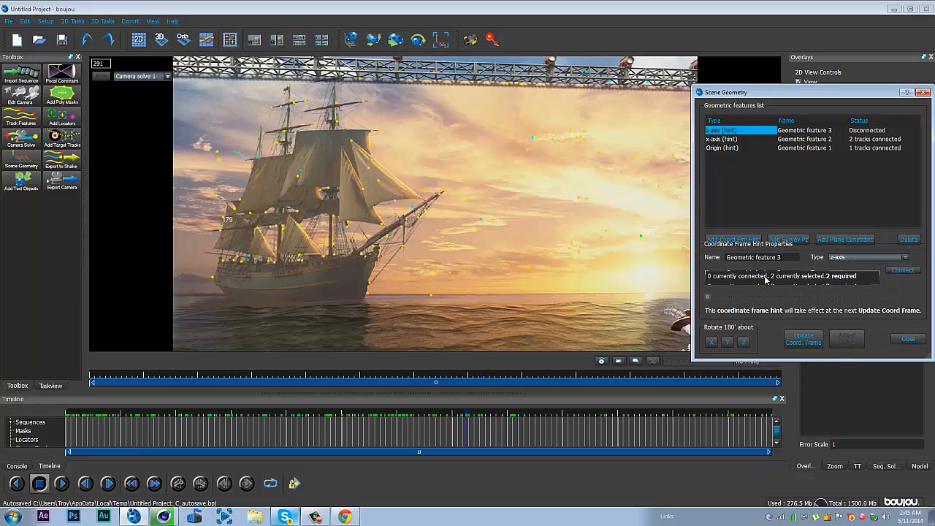
ctrl+click(430, 295)
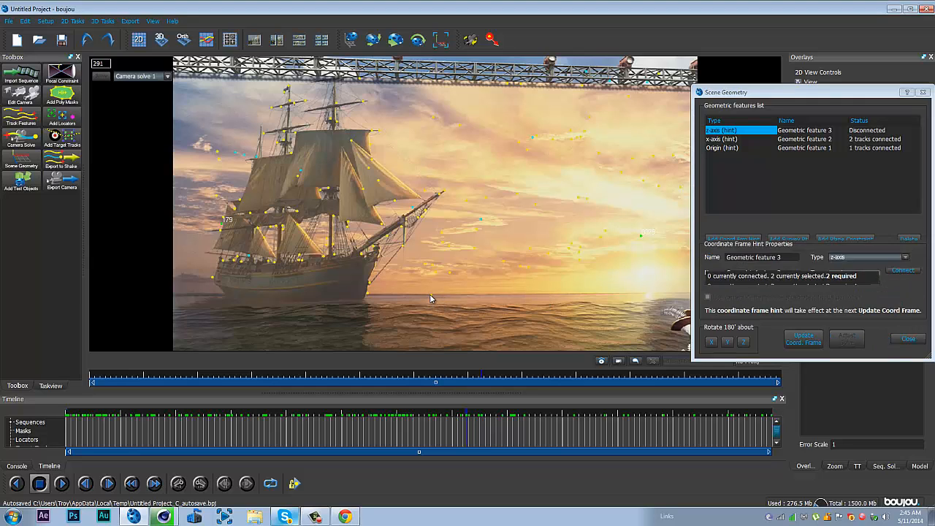
ctrl+click(434, 118)
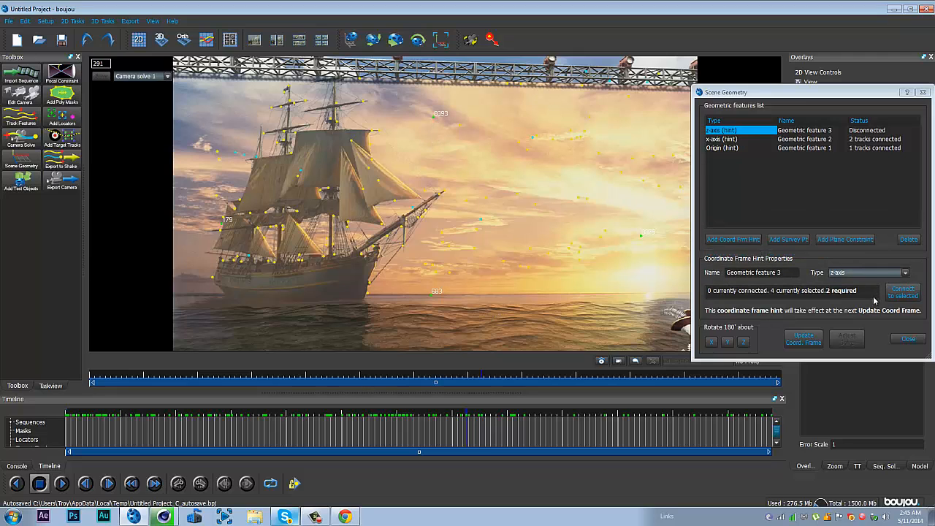
click(892, 293)
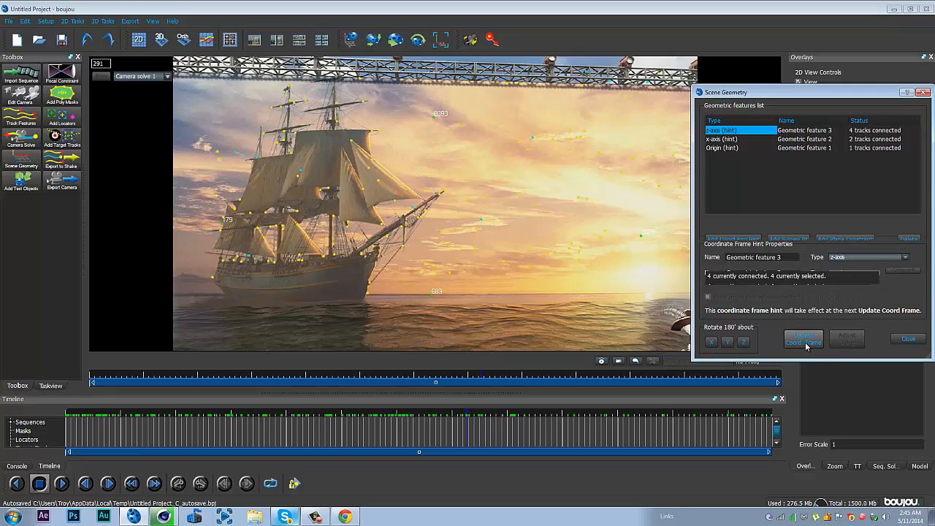
Step: Update the coordinate frame, close the scene geometry settings, and insert a solid Ladybird test object without alignment
click(917, 339)
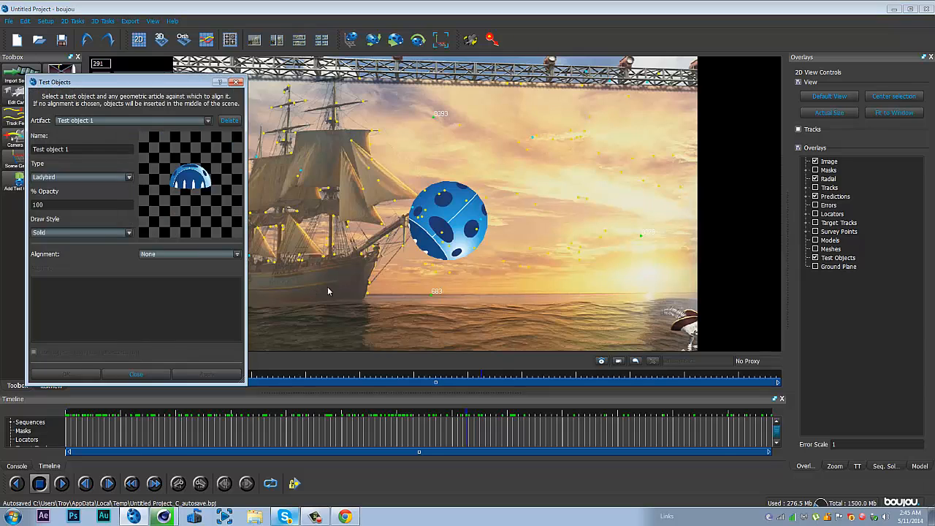
click(237, 82)
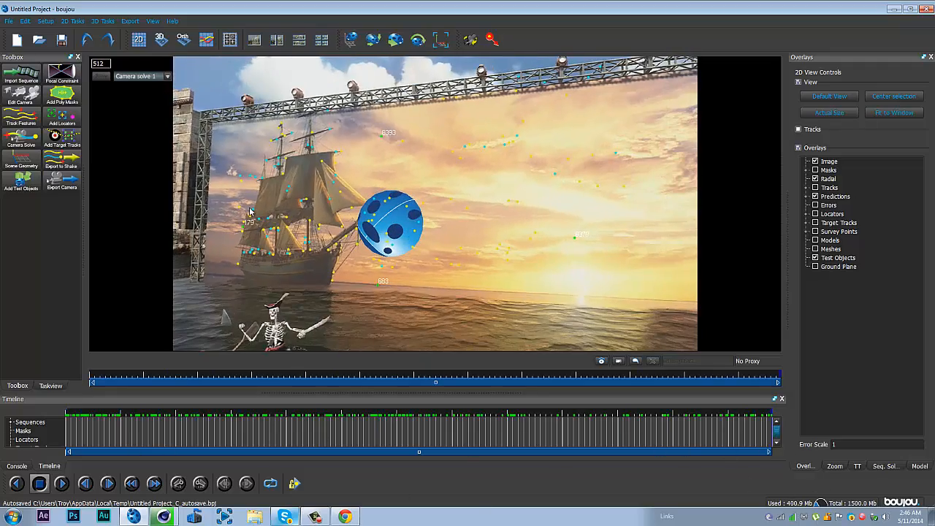
Step: Save the project as Untitled Project in the Desktop folder tut and open the camera export settings
click(8, 20)
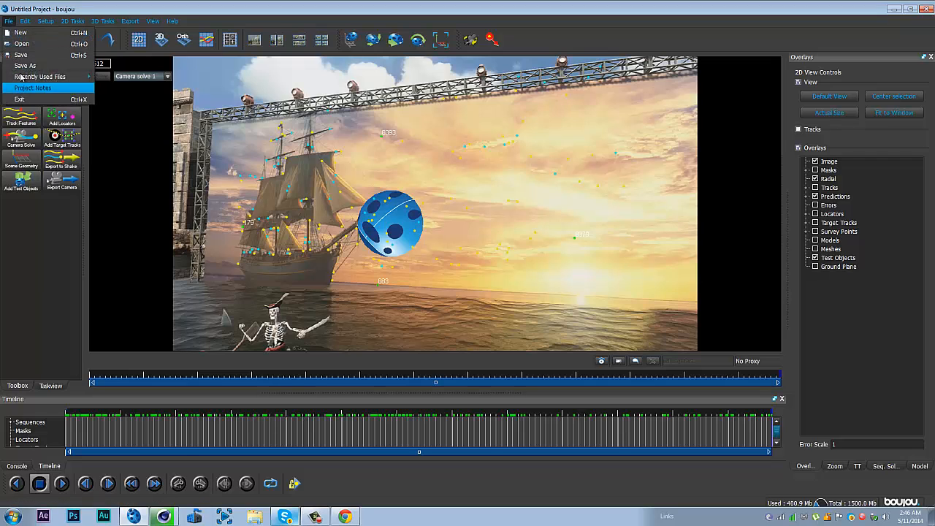
click(21, 67)
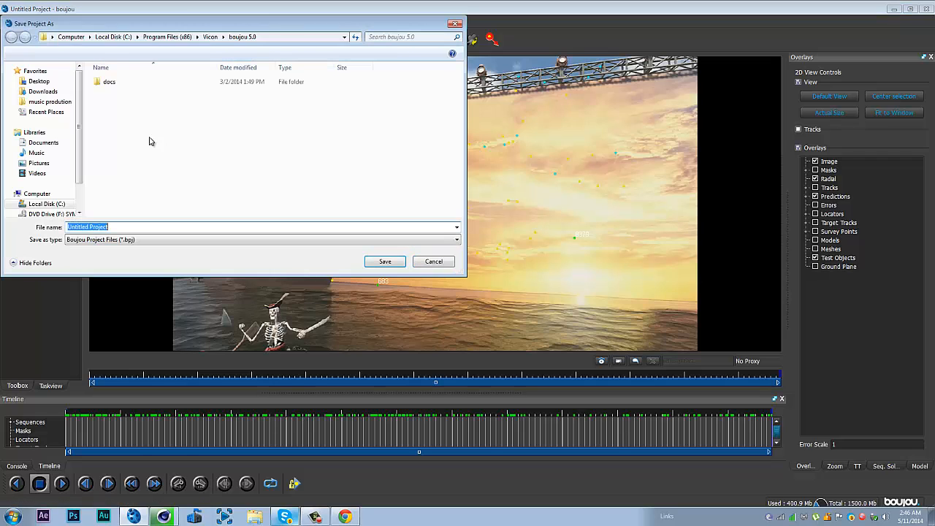
click(49, 81)
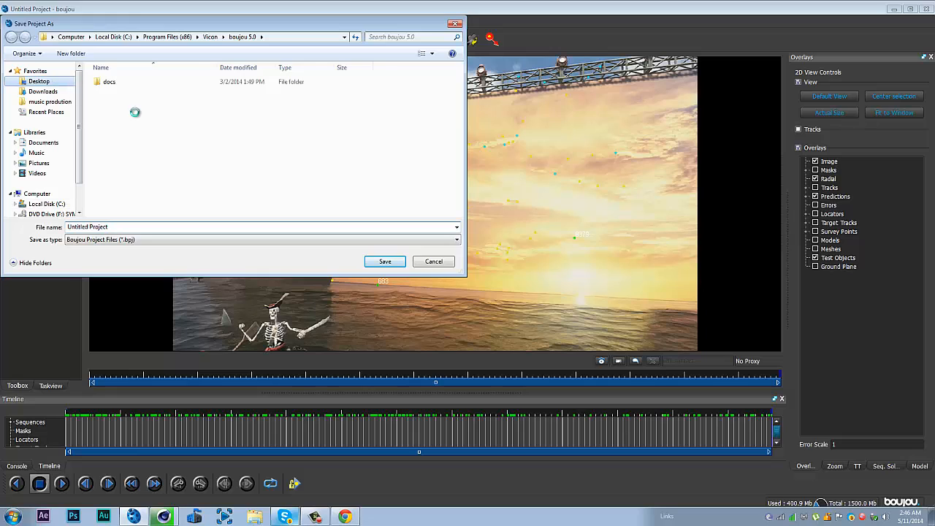
double_click(382, 94)
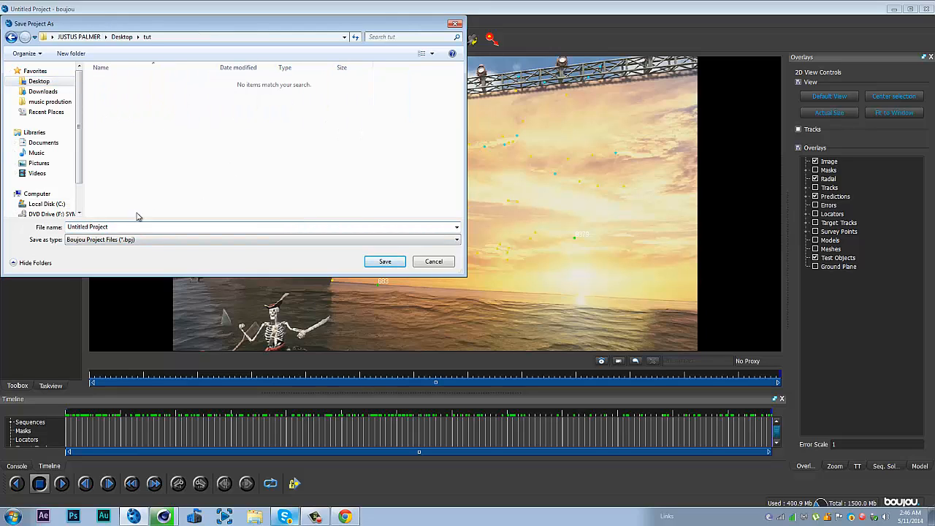
click(383, 261)
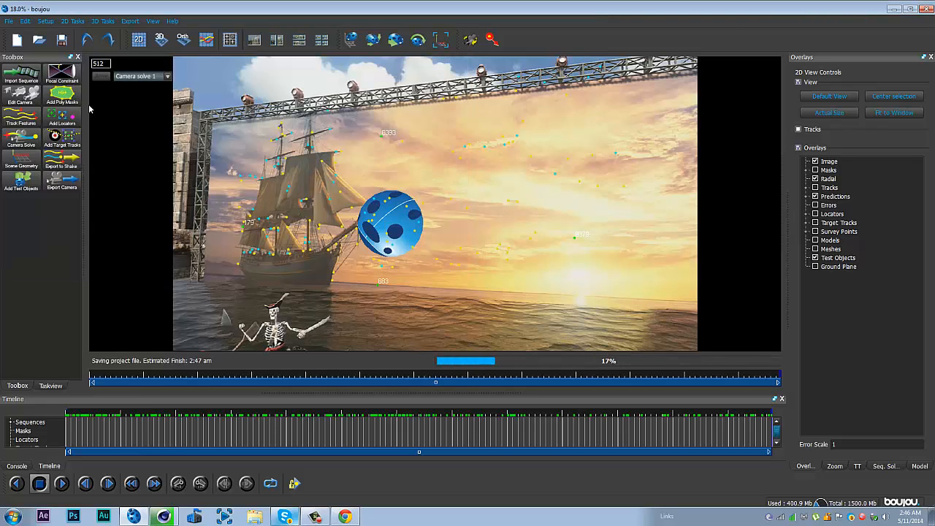
click(59, 180)
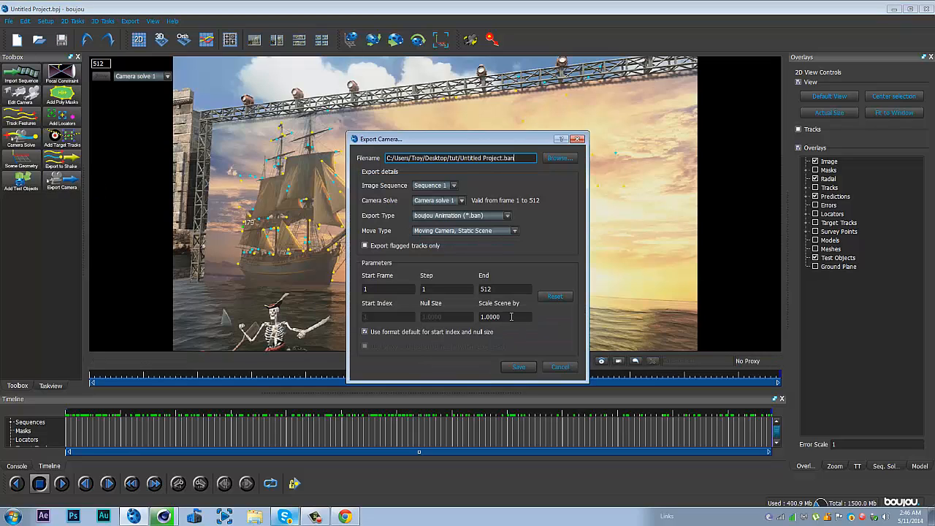
double_click(511, 316)
text(10)
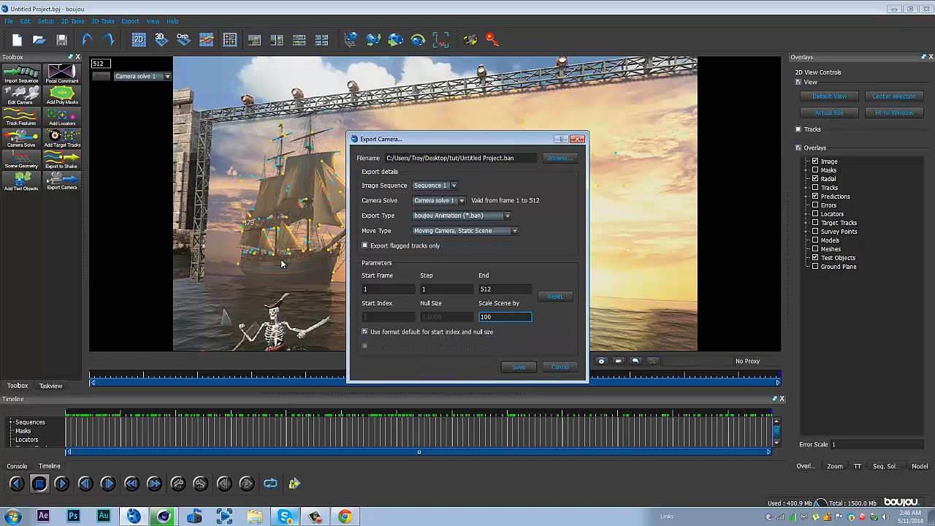
text(0)
Step: Export the camera solve as the Cinema 4D file Untitled Project.c4d in the tut folder, with the scene scaled by 100
click(476, 216)
click(477, 246)
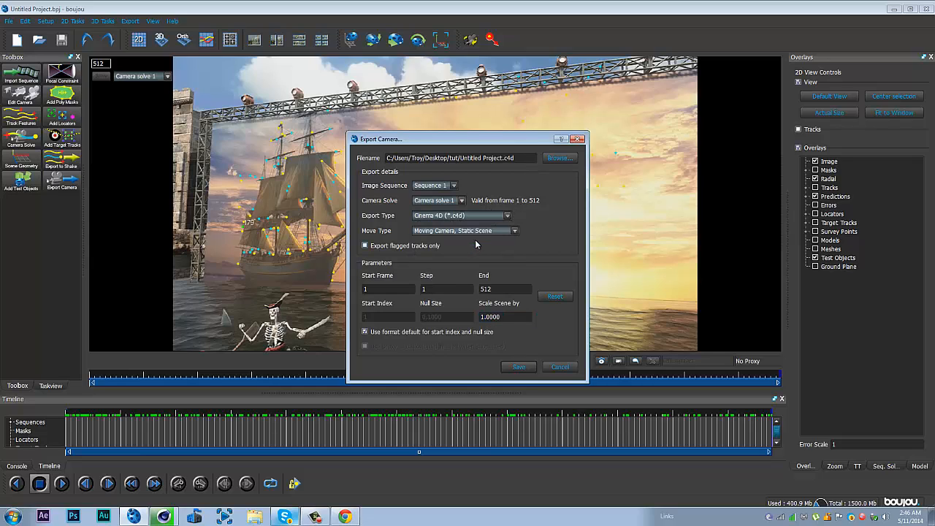
click(559, 158)
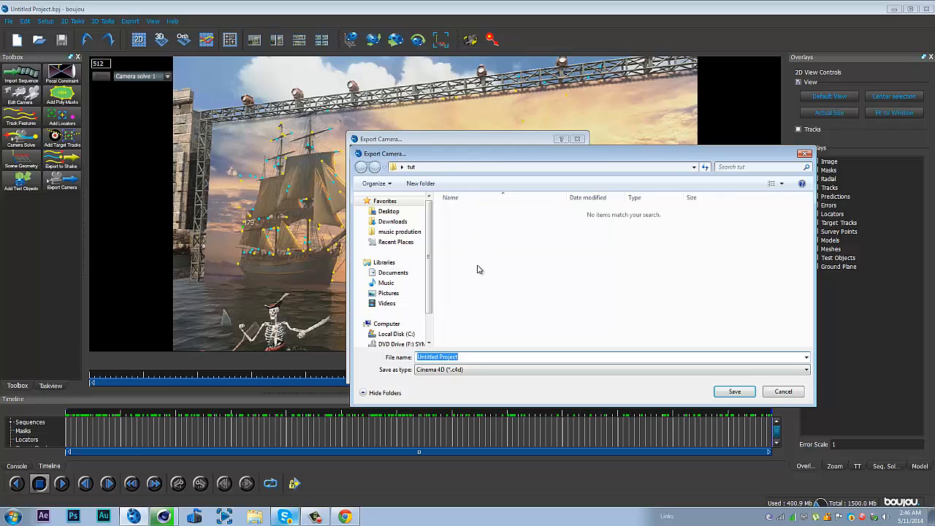
click(738, 391)
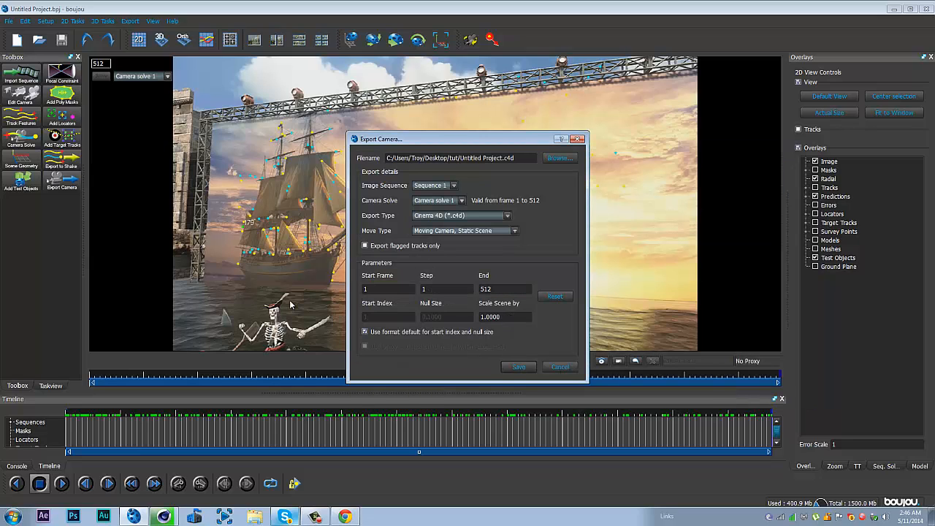
double_click(514, 316)
text(100)
click(519, 369)
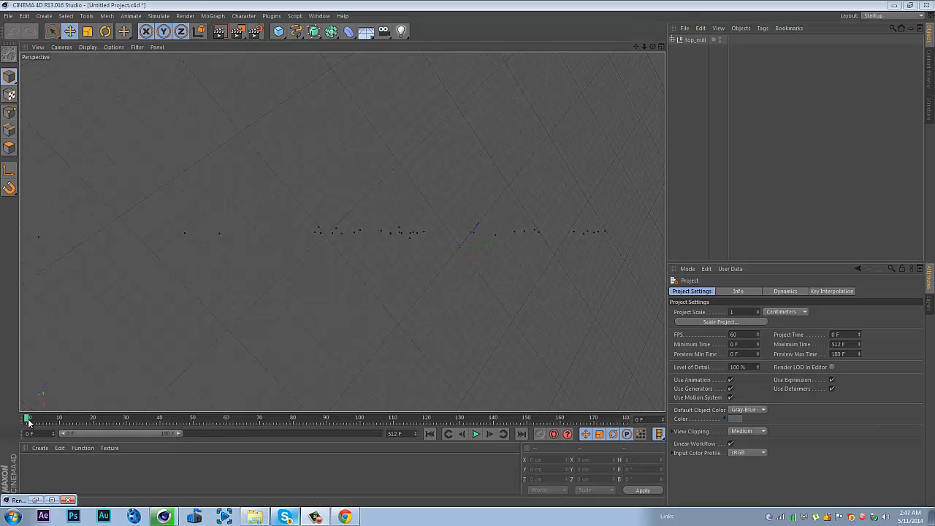
Step: In Cinema 4D, extend the preview range of the exported scene to 512 frames and scrub through the timeline
double_click(179, 434)
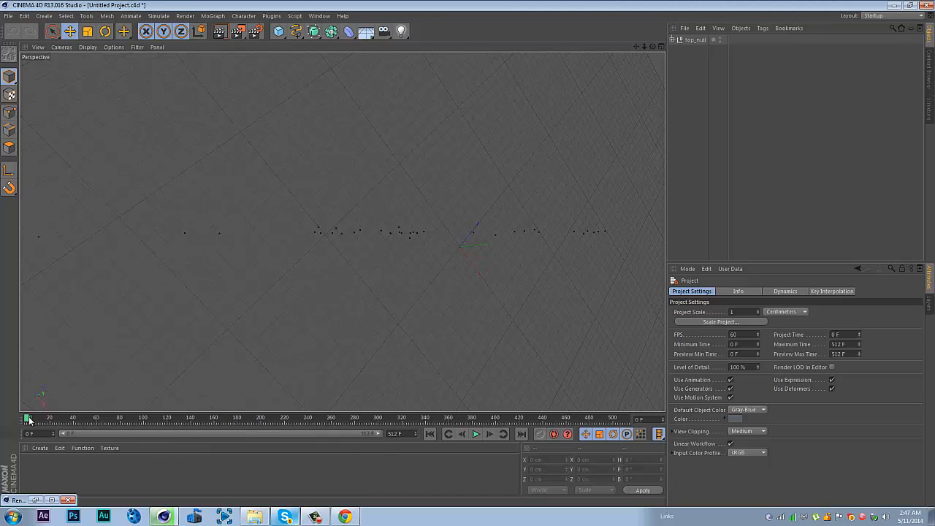
drag(30, 420, 20, 314)
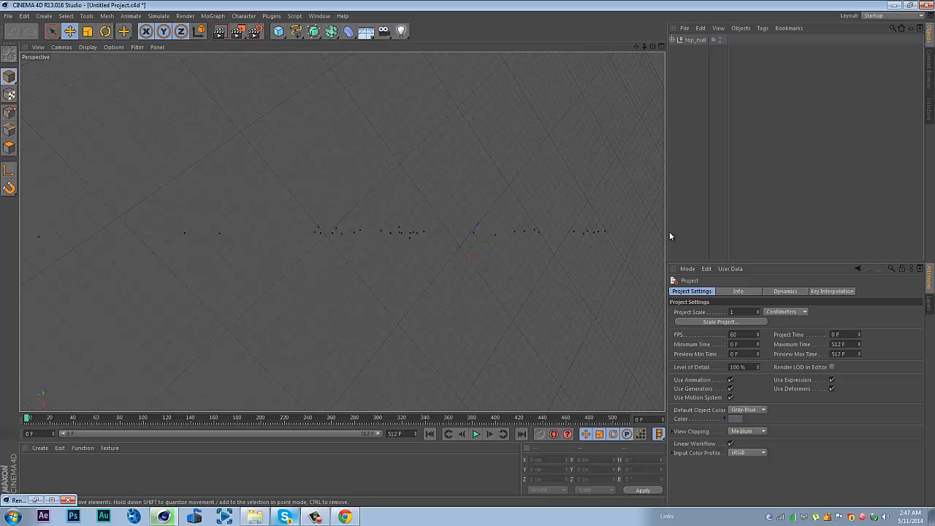
drag(88, 414, 134, 250)
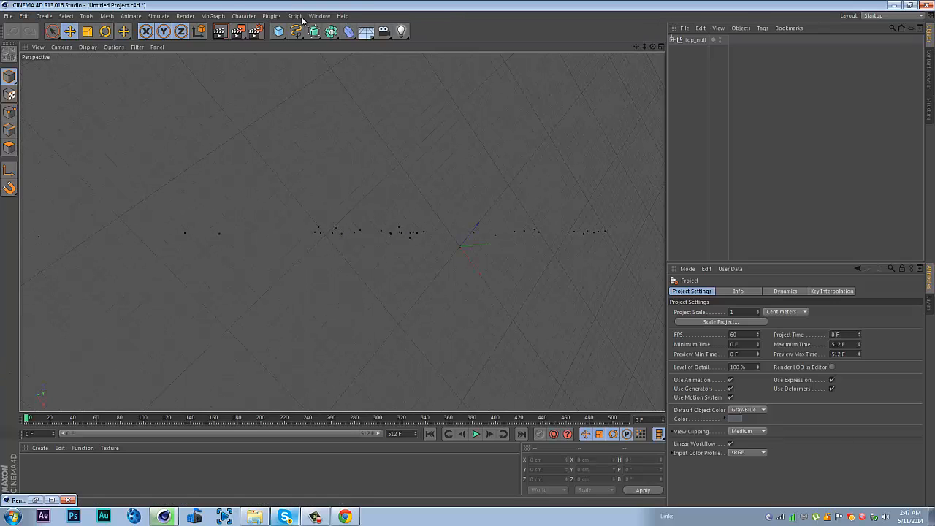
click(366, 35)
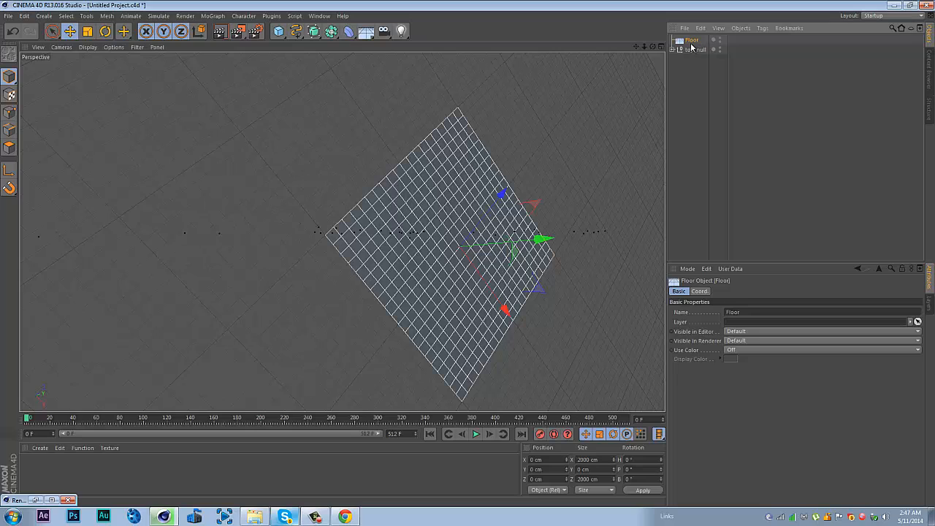
key(Delete)
Step: Add a Background object to the scene, and create a new material and open it for editing
drag(365, 32, 420, 111)
click(364, 39)
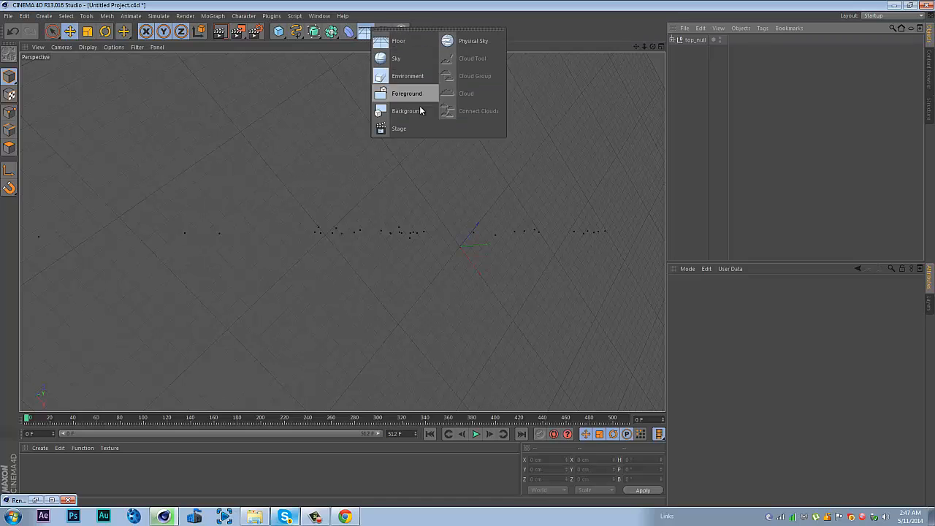
click(412, 114)
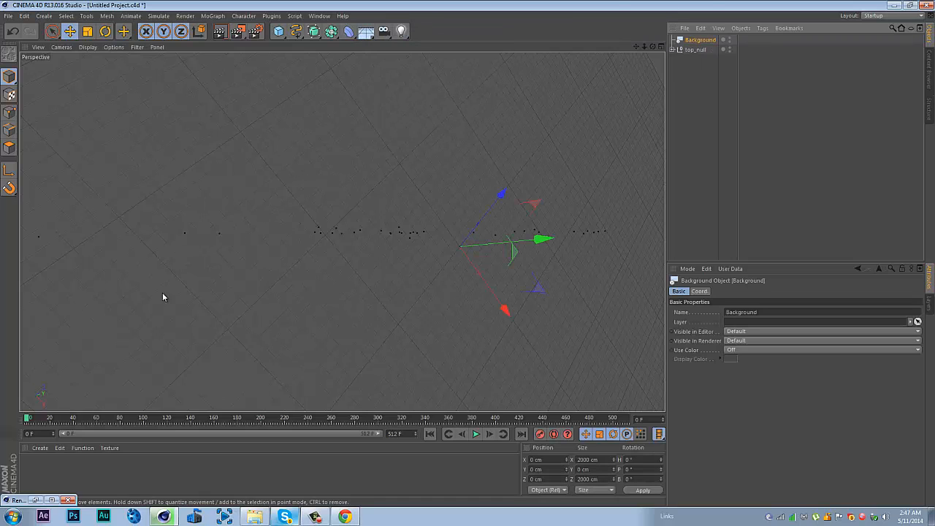
double_click(27, 471)
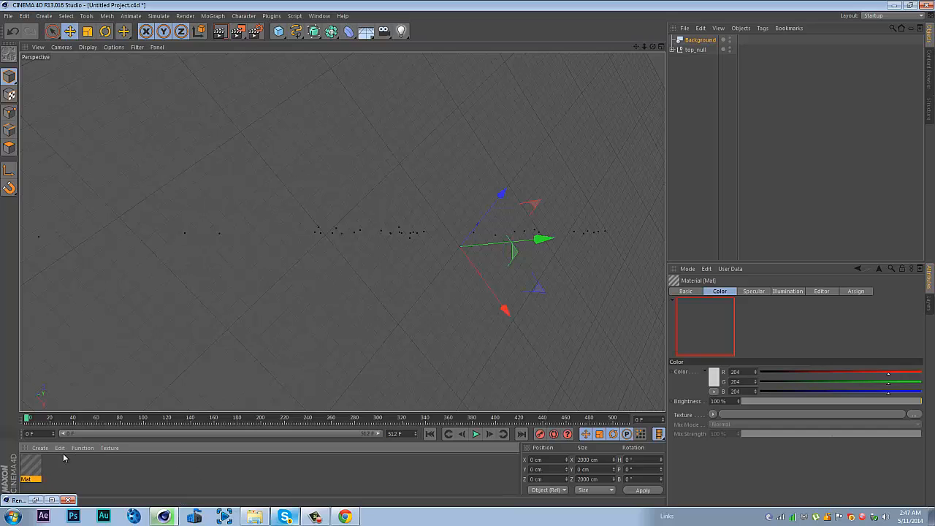
double_click(31, 467)
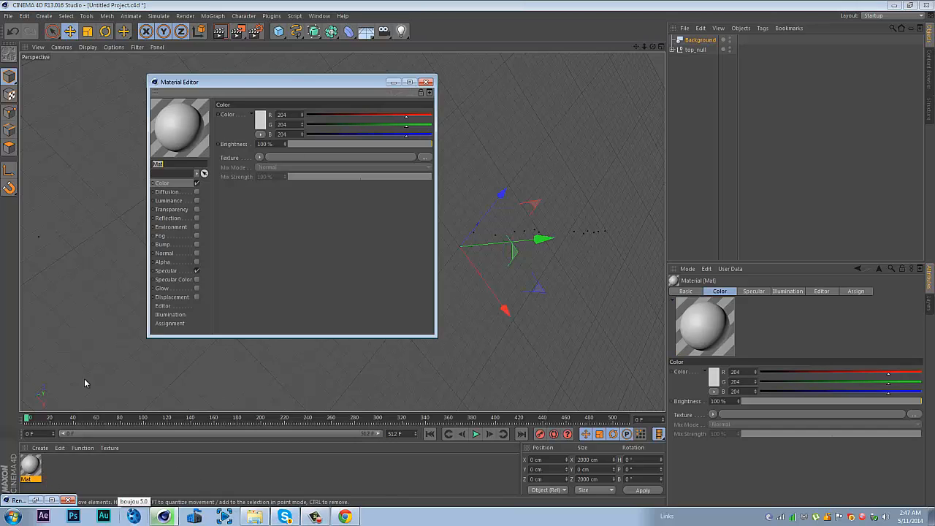
click(260, 157)
click(275, 177)
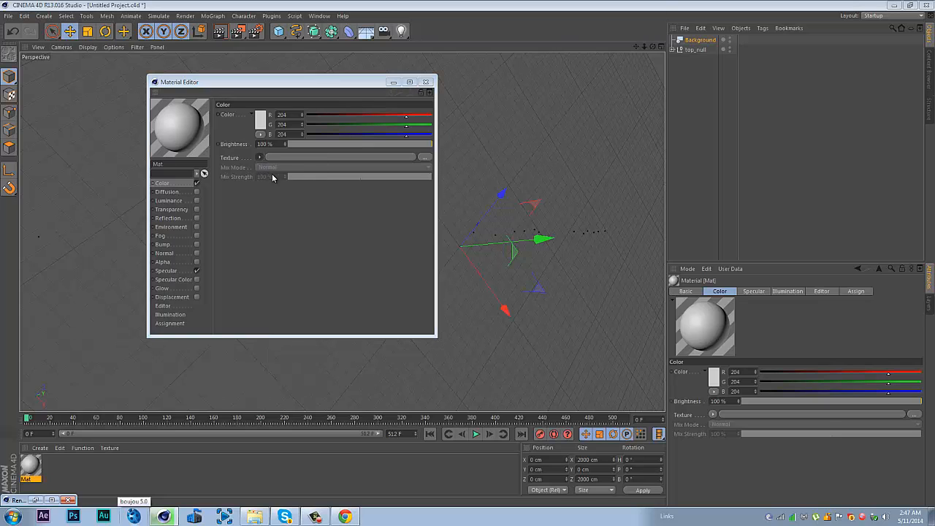
click(245, 156)
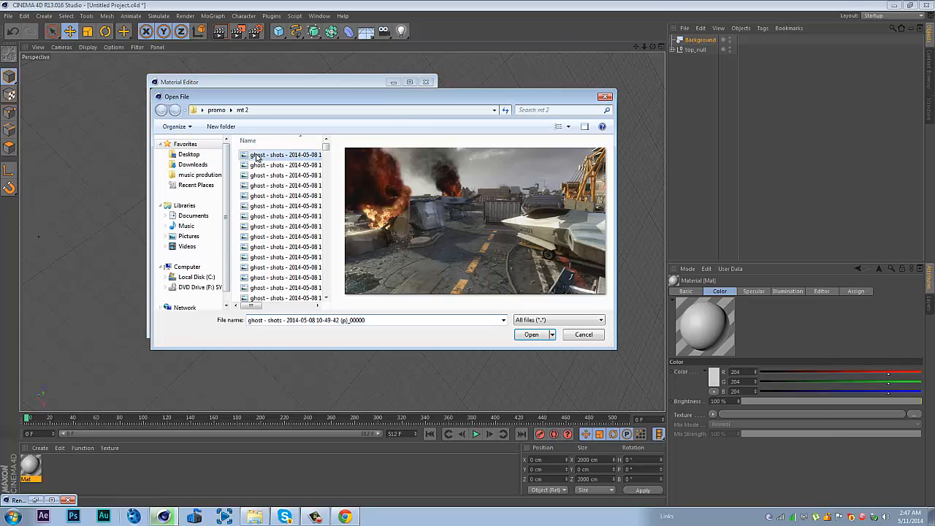
click(189, 154)
double_click(259, 206)
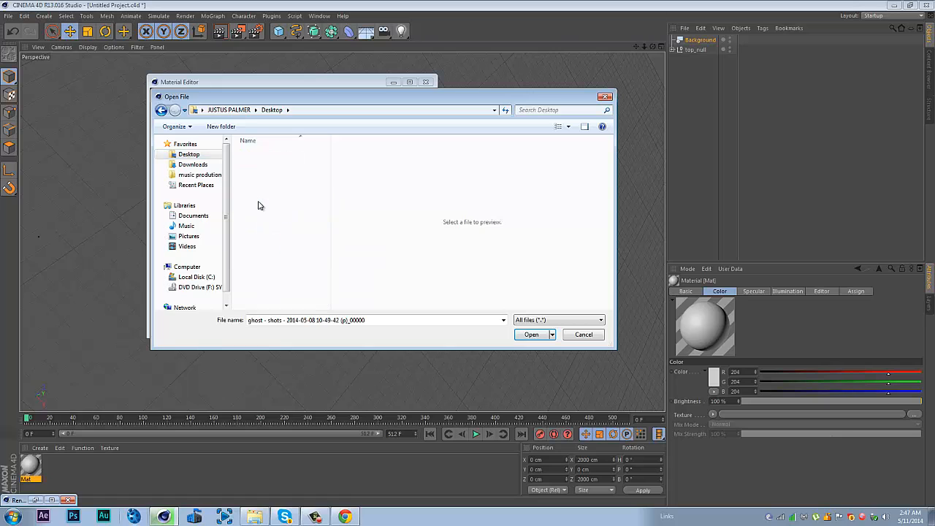
click(267, 155)
click(536, 338)
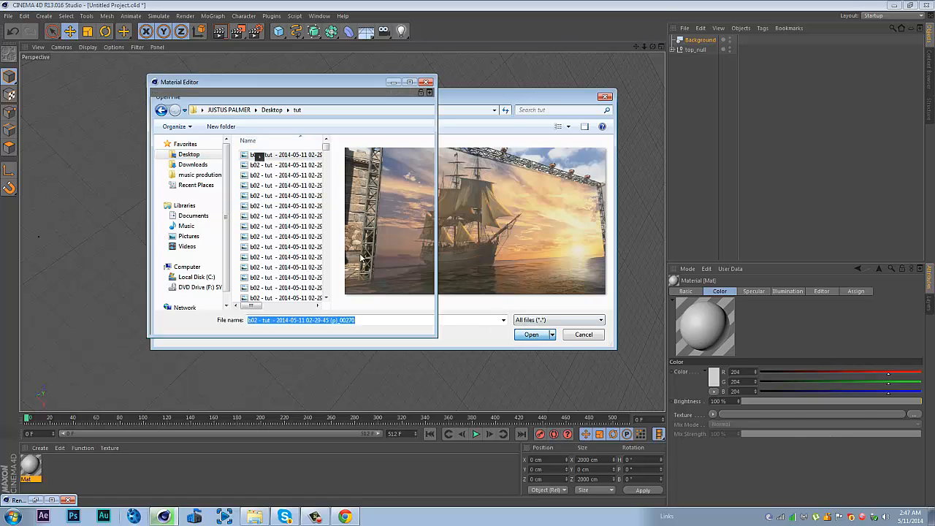
Step: Calculate the image sequence's frame range in the texture's animation settings, and toggle the material's Specular channel off and back on
click(275, 180)
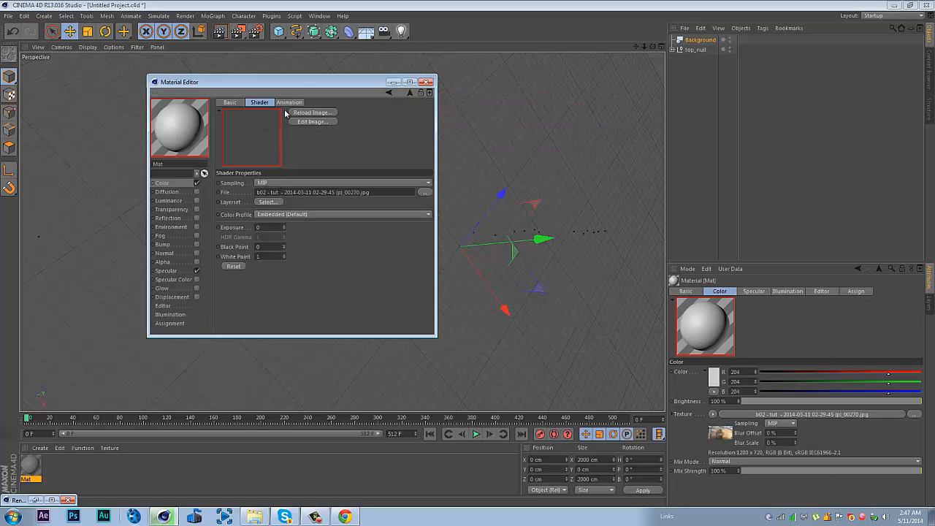
click(289, 102)
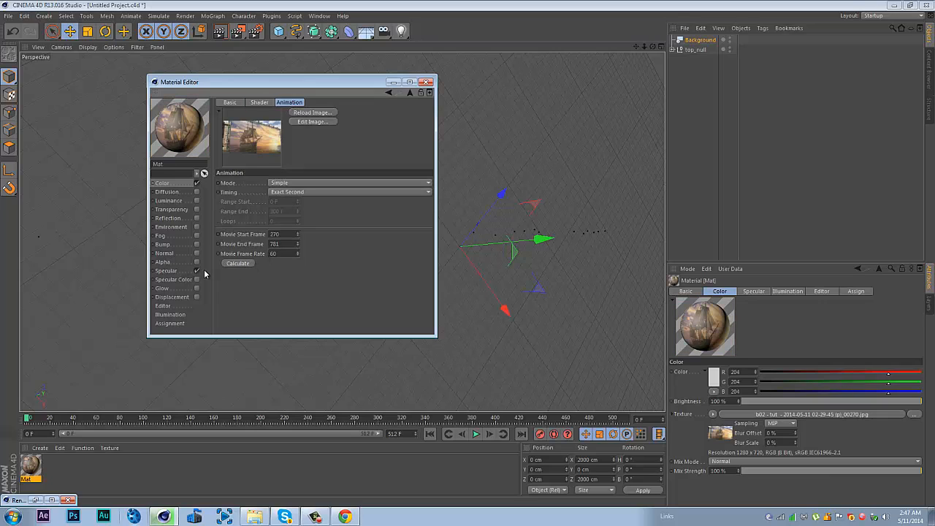
click(197, 271)
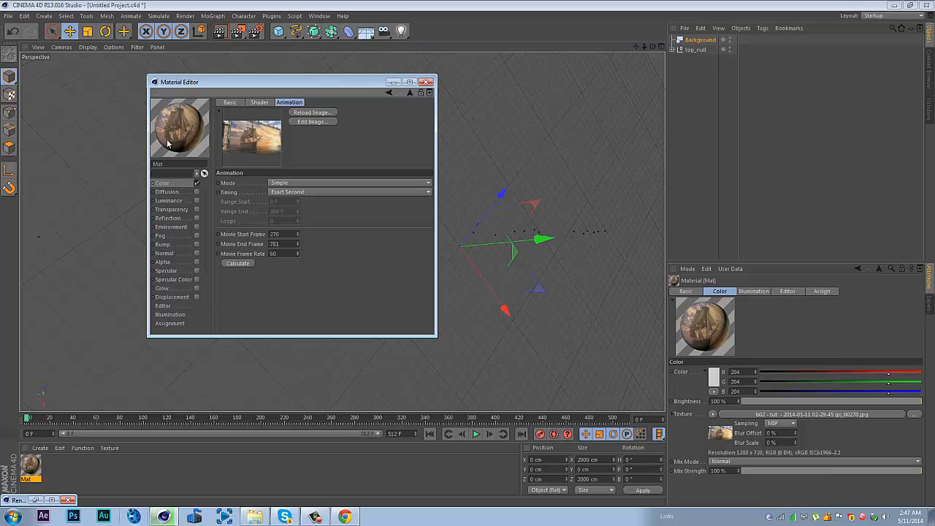
click(196, 271)
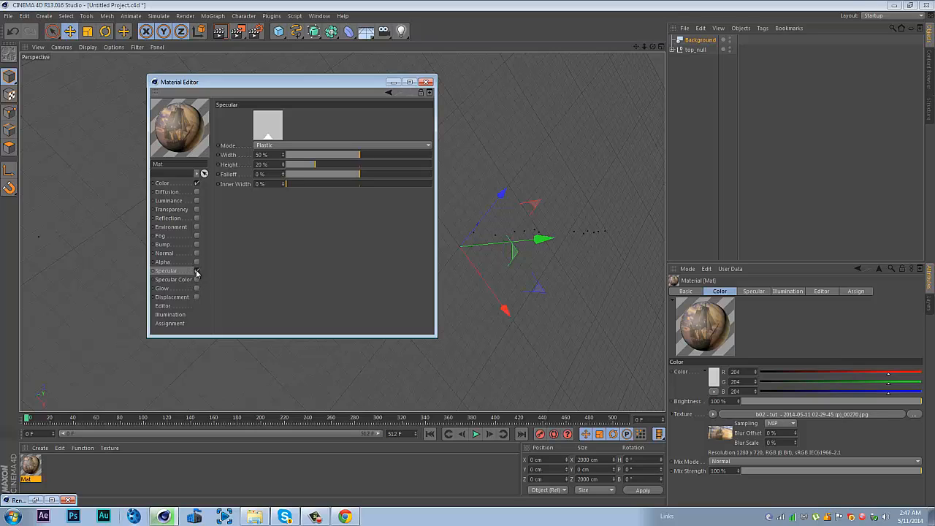
Step: Close the material, apply it to the Background object, and scrub the footage to frame 79
click(426, 81)
drag(30, 465, 701, 44)
drag(28, 419, 186, 12)
Step: Add a MoText object to the scene and scrub the timeline to frame 329
click(207, 17)
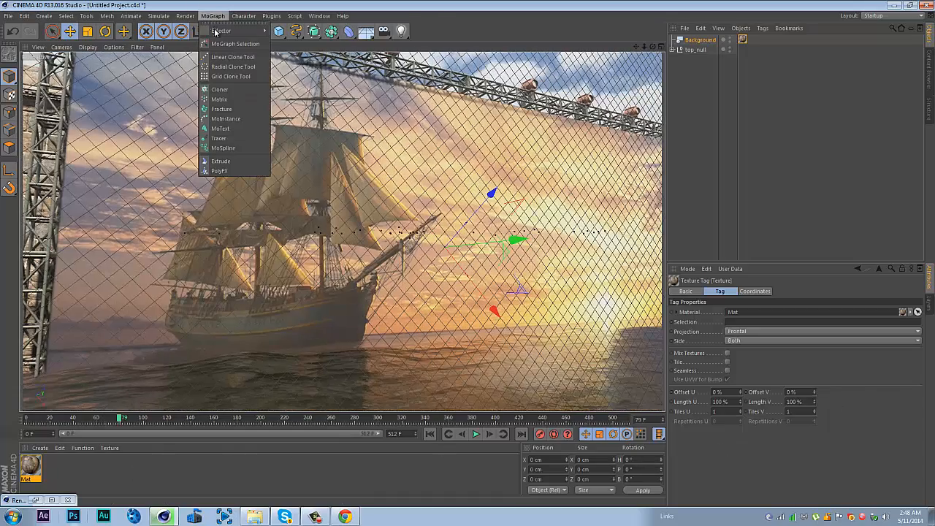
click(249, 136)
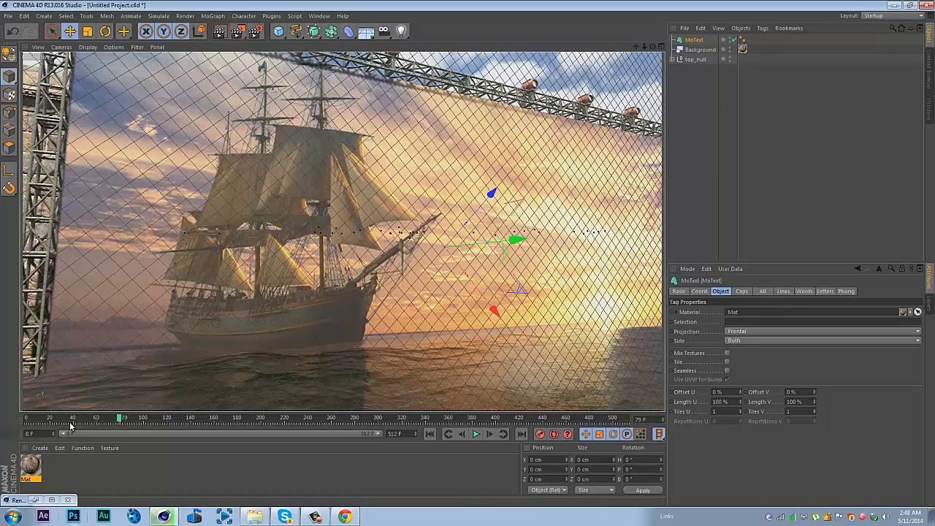
drag(117, 421, 412, 438)
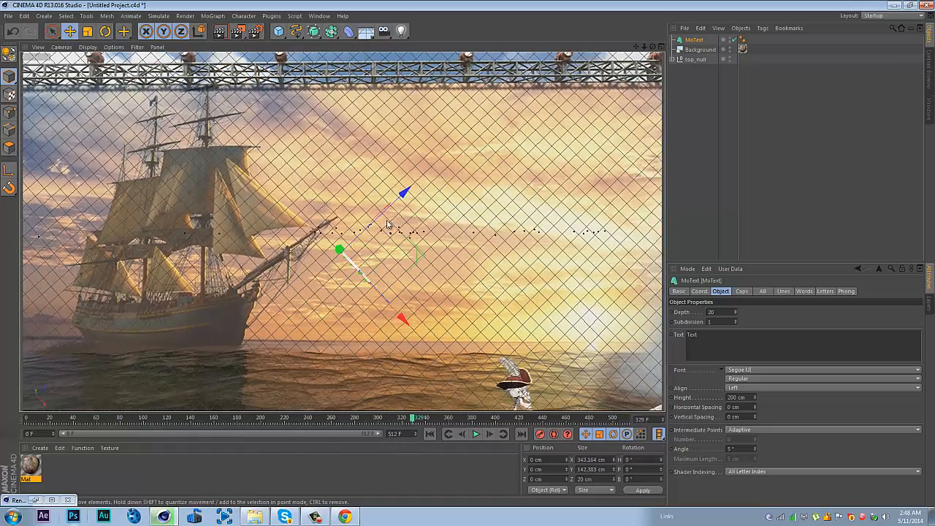
Step: Set the MoText to read clasic in the TYPOGRAPH PRO font with a depth of 50
drag(733, 340, 676, 334)
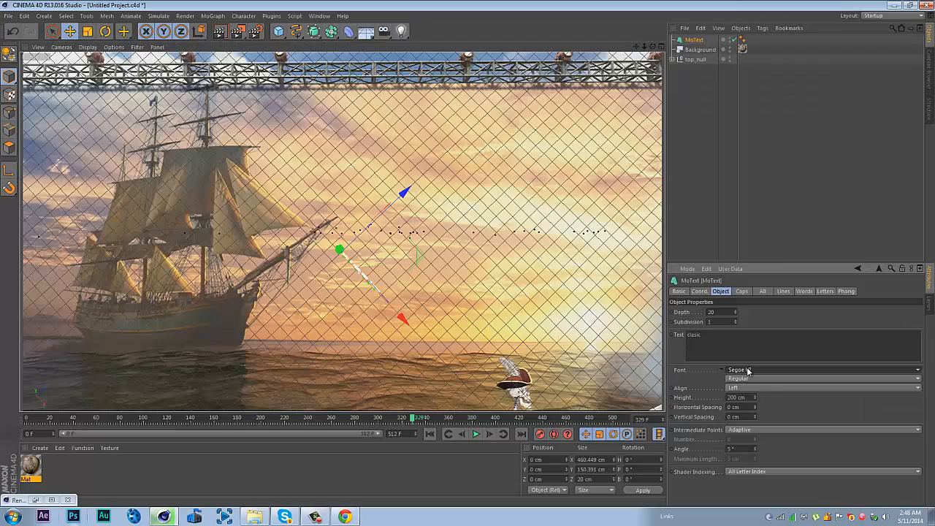
scroll(763, 442, down, 7)
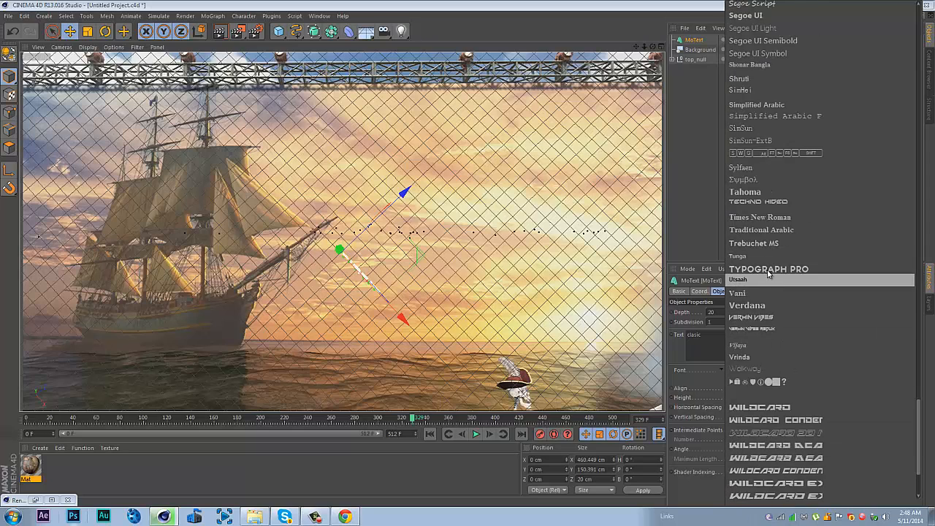
click(760, 269)
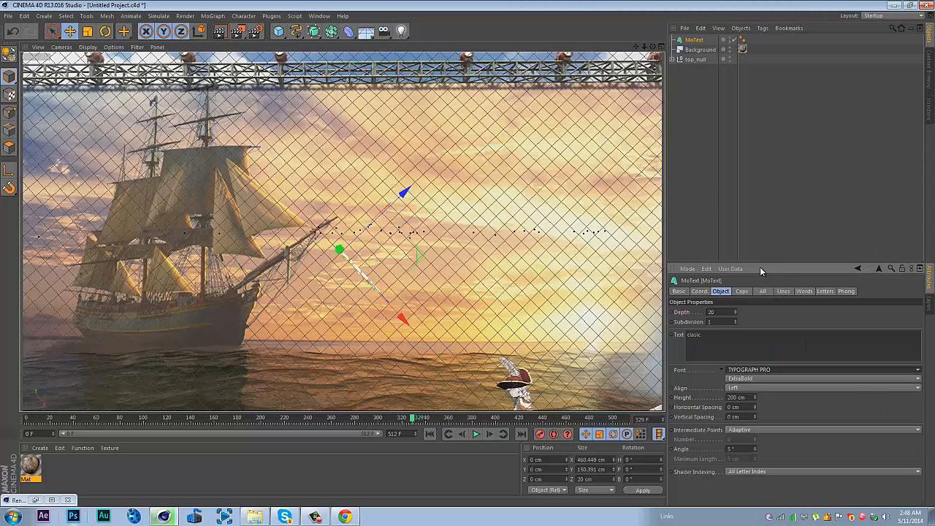
click(724, 311)
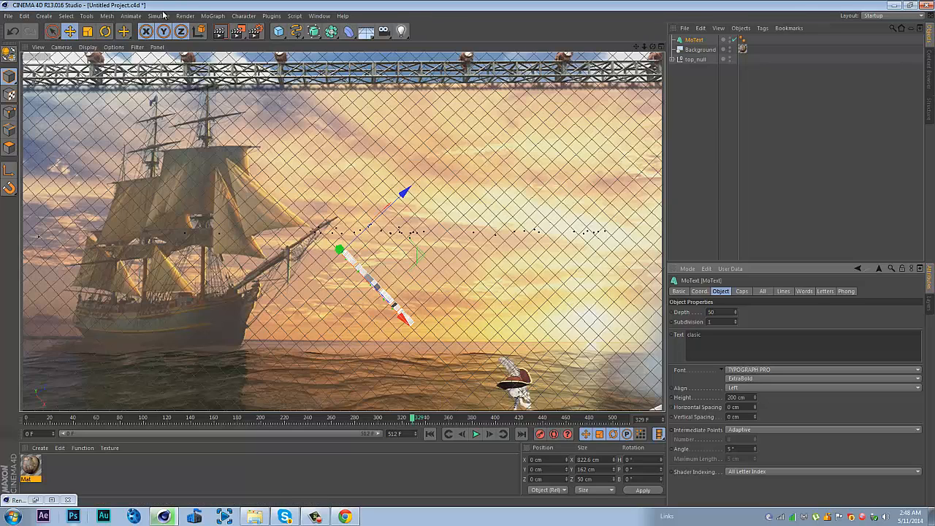
Step: Rotate the text to about P -86.8° and B -47° so it reads horizontally facing the camera, and deselect it
click(105, 31)
drag(343, 233, 446, 185)
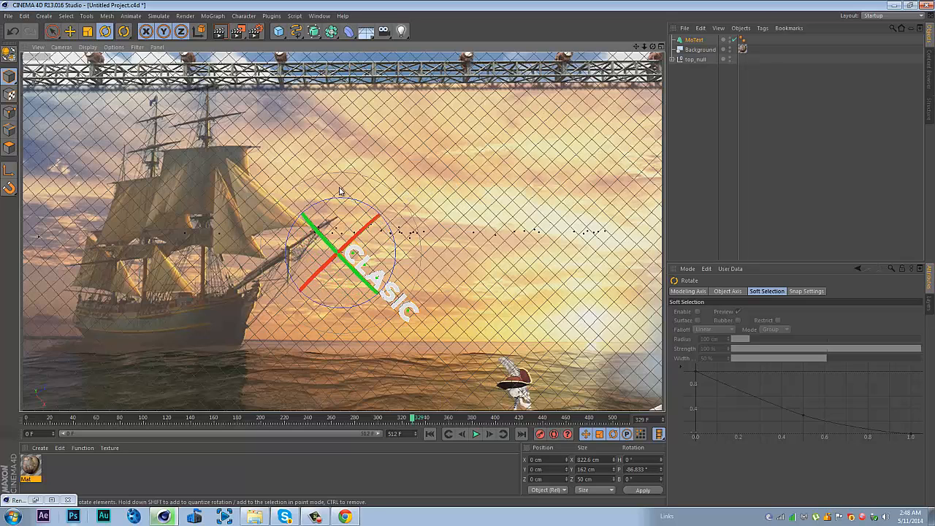
drag(327, 201, 265, 210)
click(684, 162)
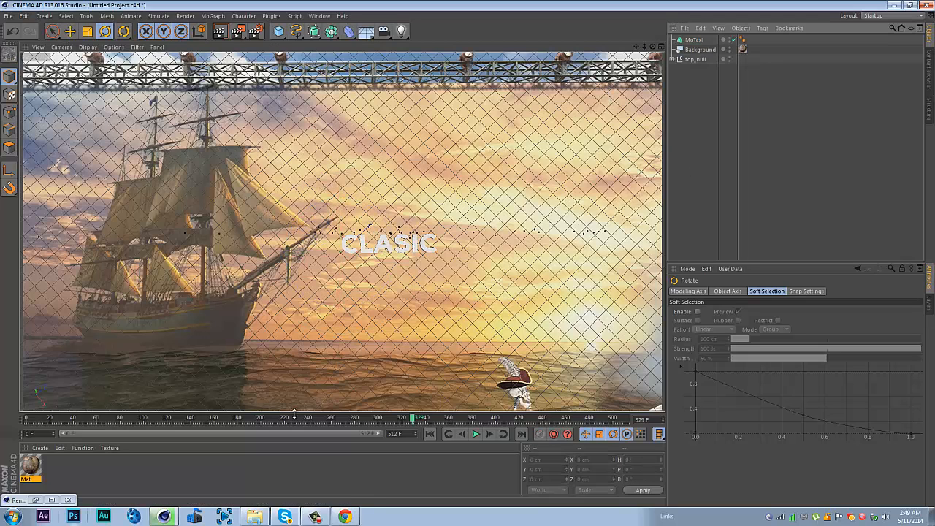
Step: At frame 220, move the text to about X 295, Y 17, Z 316 cm, in front of the ship
drag(294, 418, 284, 434)
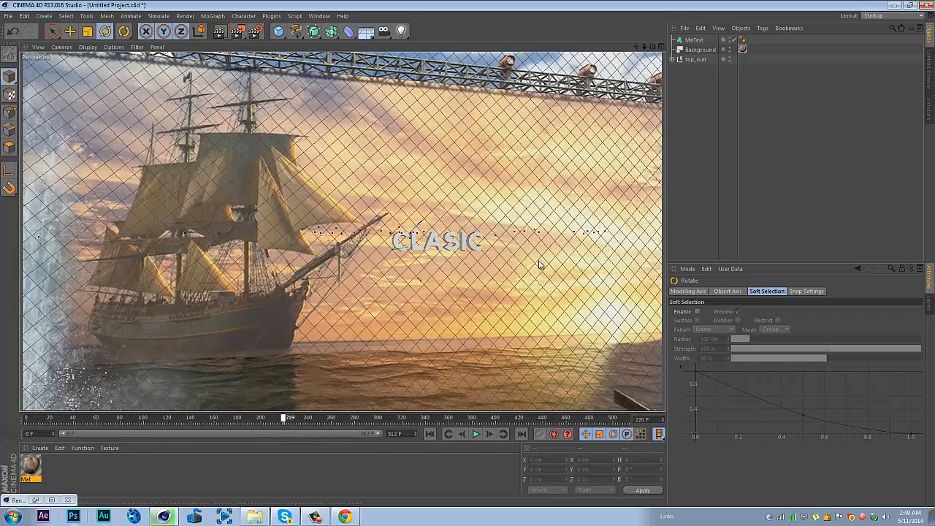
click(695, 41)
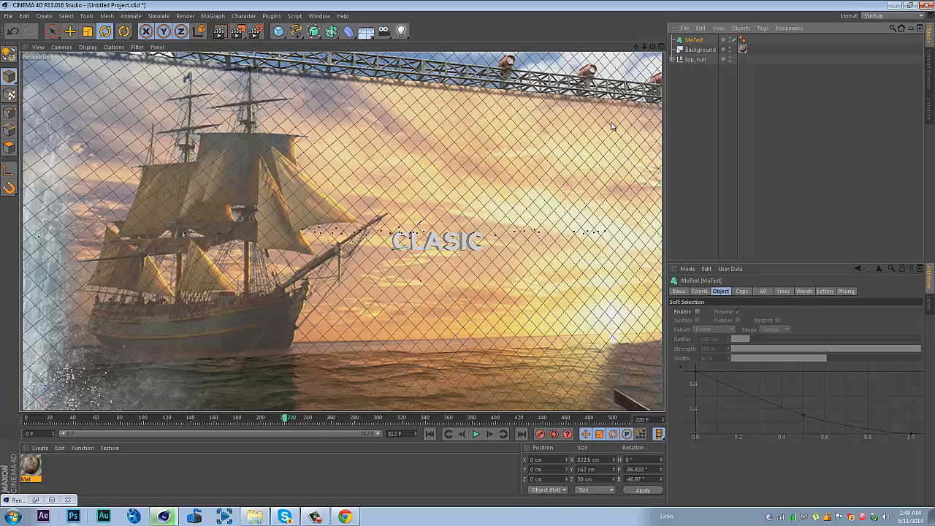
click(71, 33)
drag(482, 248, 527, 252)
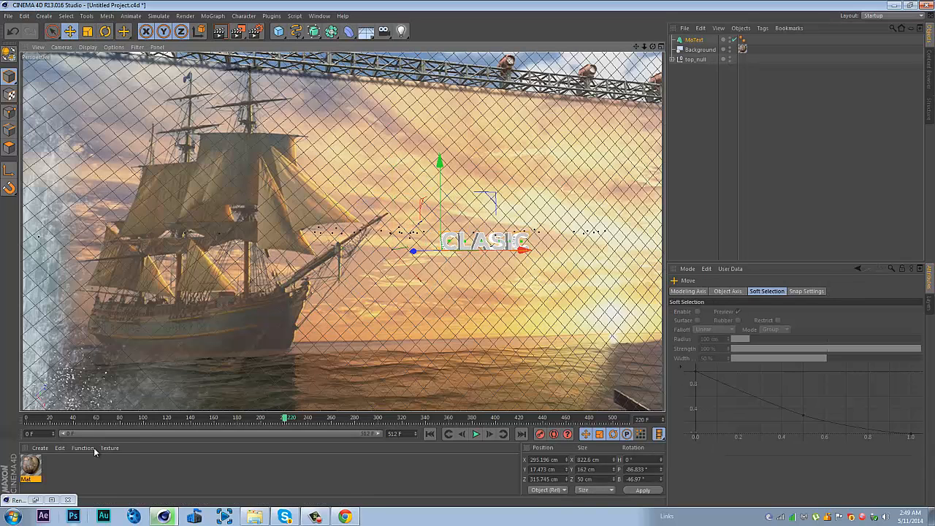
Step: Scrub through the whole timeline to check how the text follows the footage, ending at frame 512, and deselect the text
drag(31, 419, 821, 520)
drag(750, 523, 44, 441)
drag(467, 447, 777, 460)
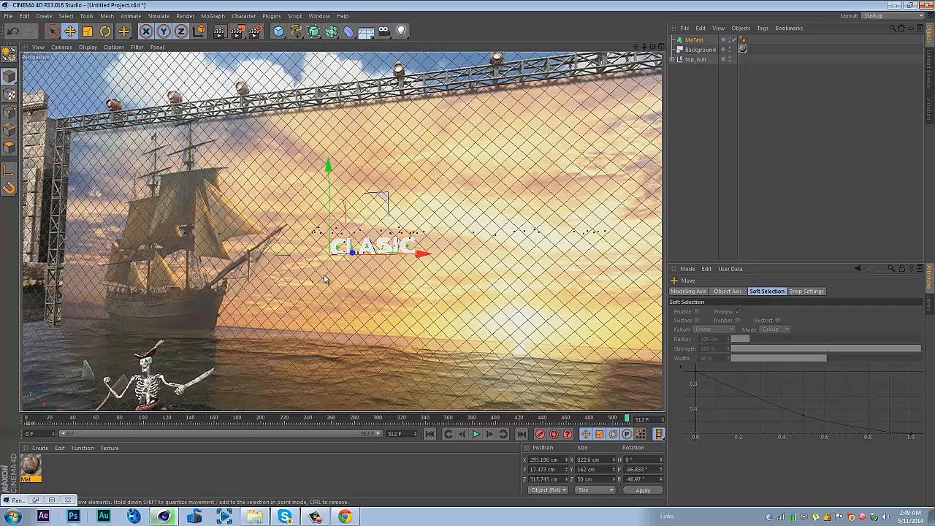
click(696, 76)
Step: Add an Omni light and move it to about X 213, Y -428, Z 297 cm near the text
drag(652, 47, 467, 258)
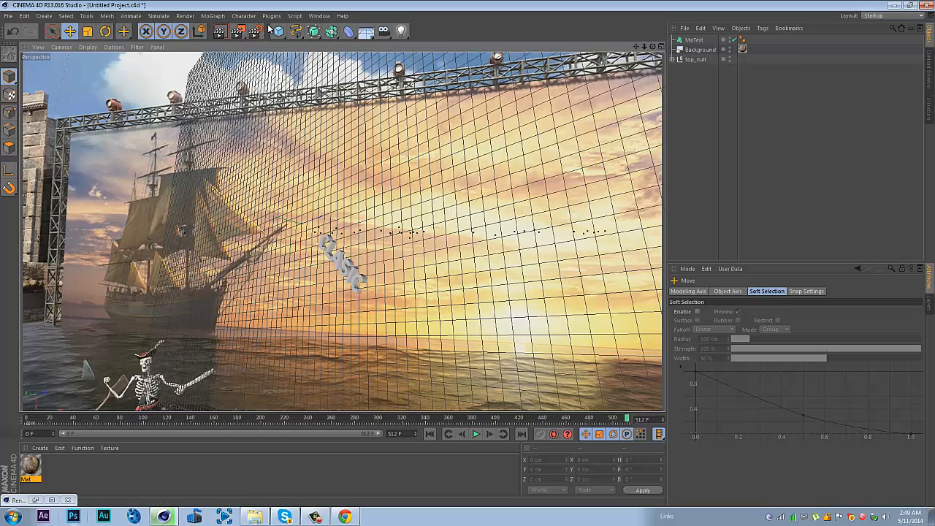
drag(401, 33, 433, 42)
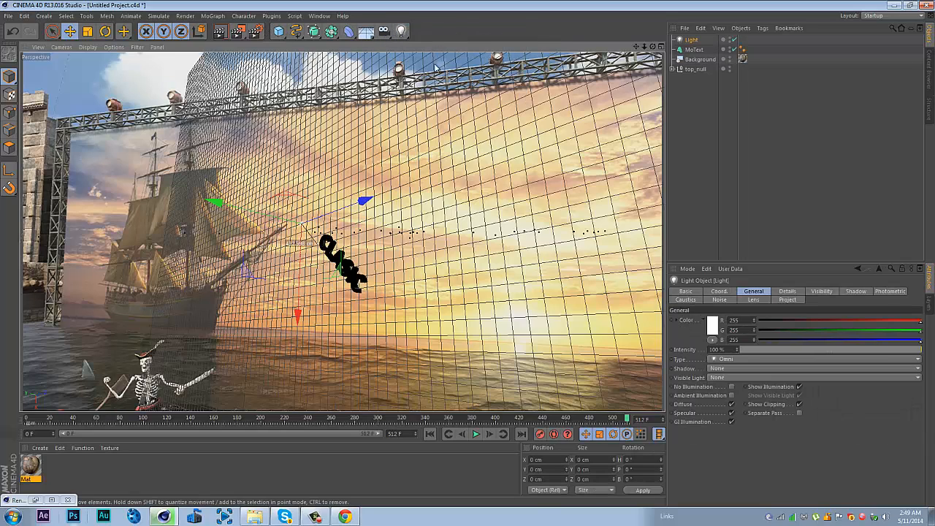
drag(363, 194, 405, 232)
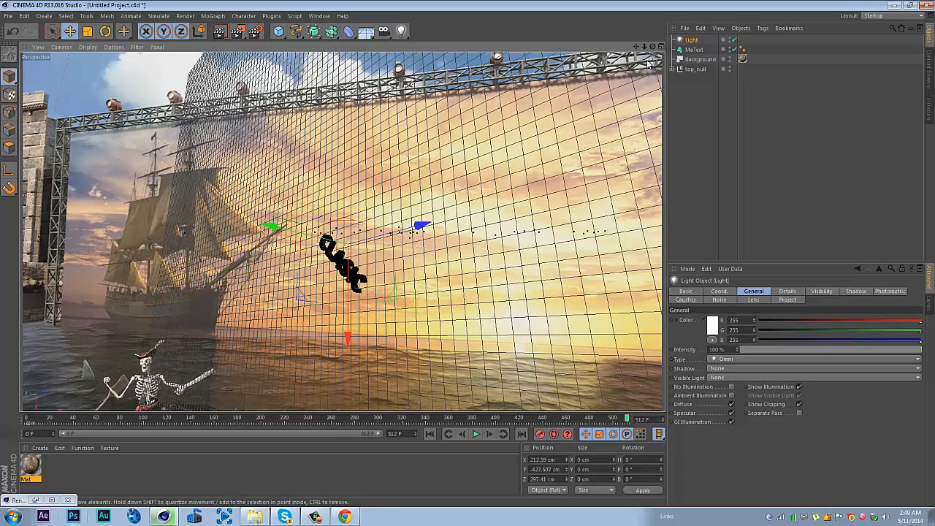
Step: Reposition the light to about X 599, Y 350, Z 822 cm so it illuminates the text's front
drag(652, 47, 471, 258)
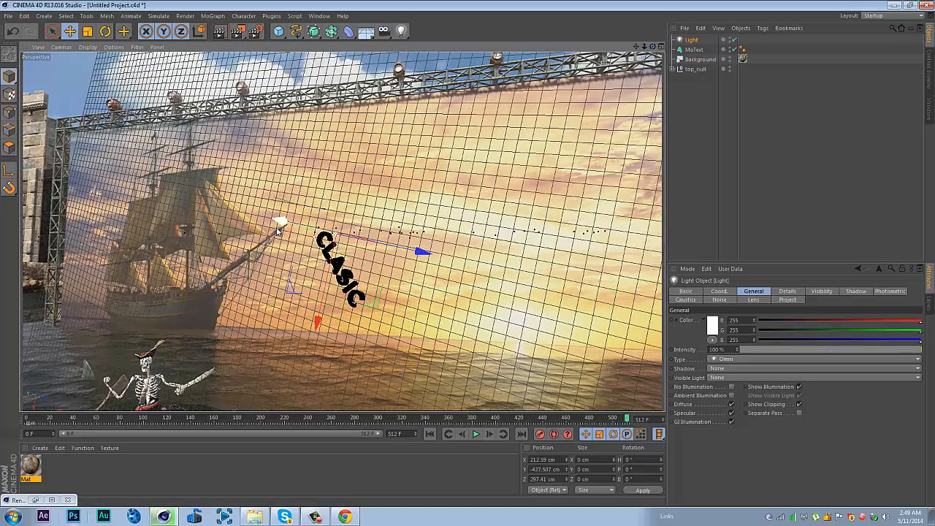
drag(277, 231, 431, 287)
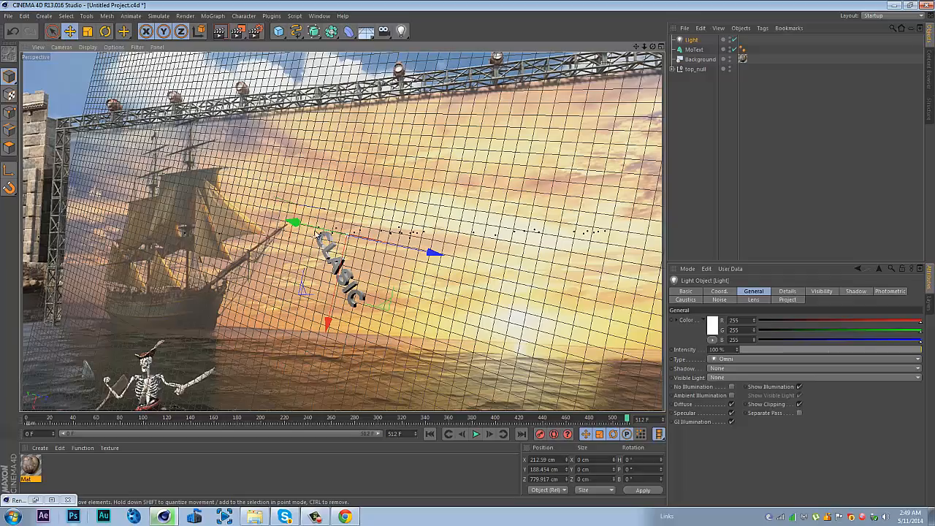
drag(292, 221, 262, 214)
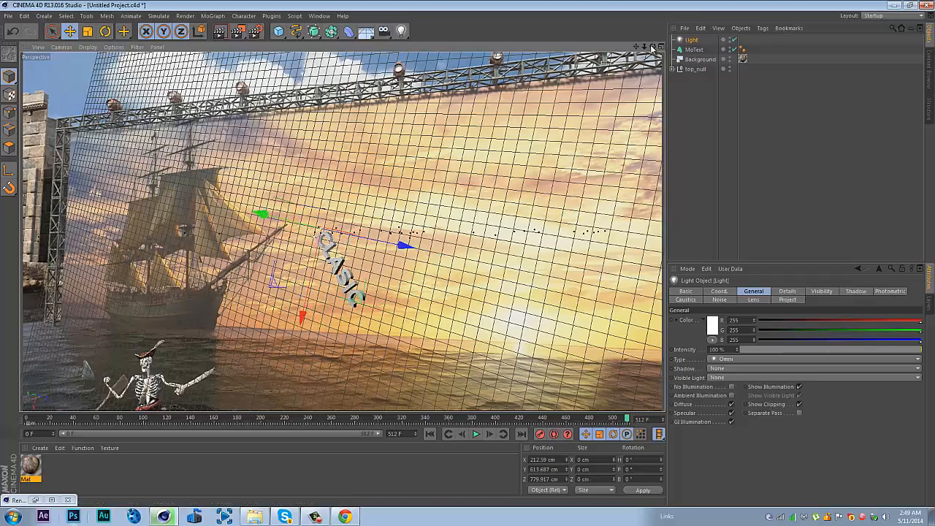
mouse_move(652, 47)
mouse_down()
mouse_move(470, 256)
mouse_move(649, 48)
mouse_up()
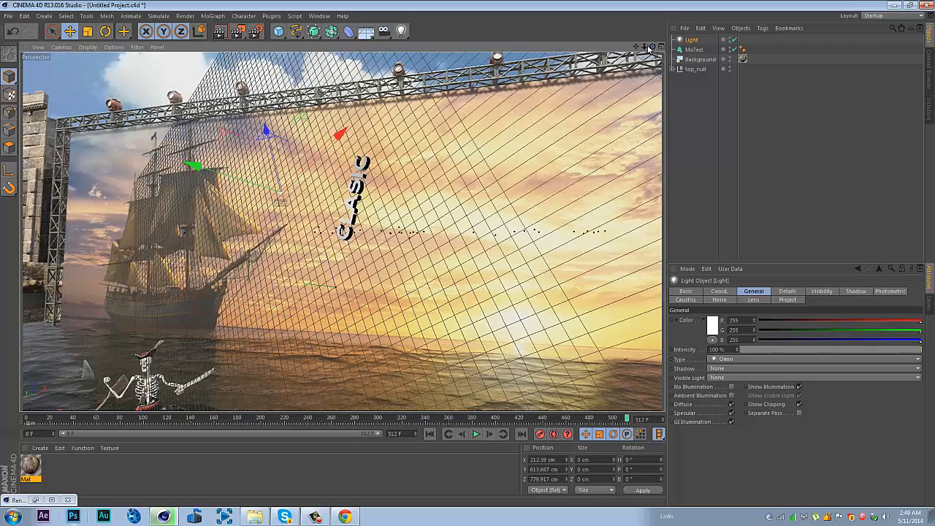
drag(322, 157, 374, 135)
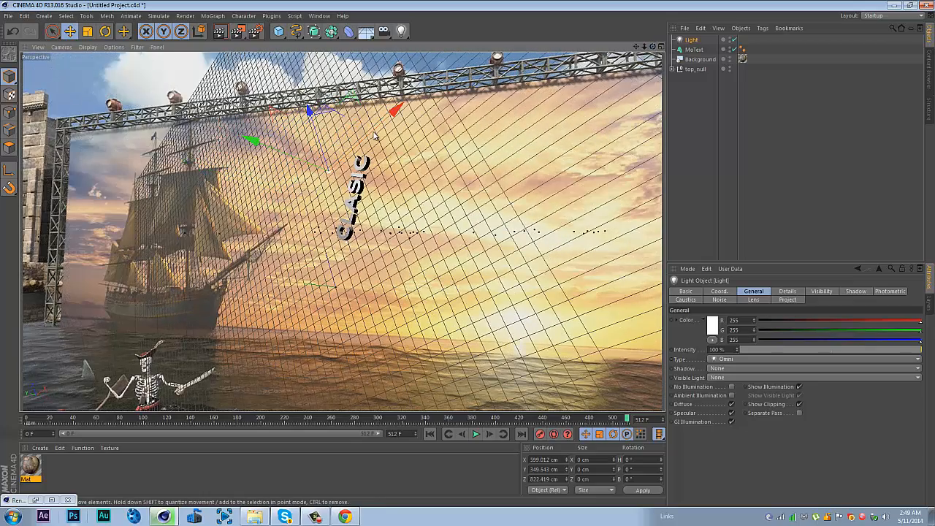
Step: Using the Top and Front views, move the light to about X 373, Y 350, Z 780 cm near the text
click(660, 47)
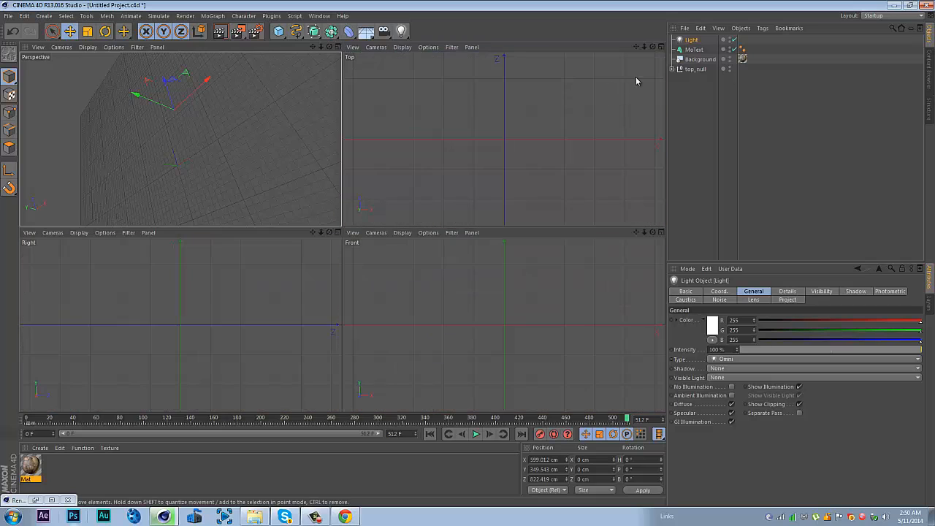
click(661, 46)
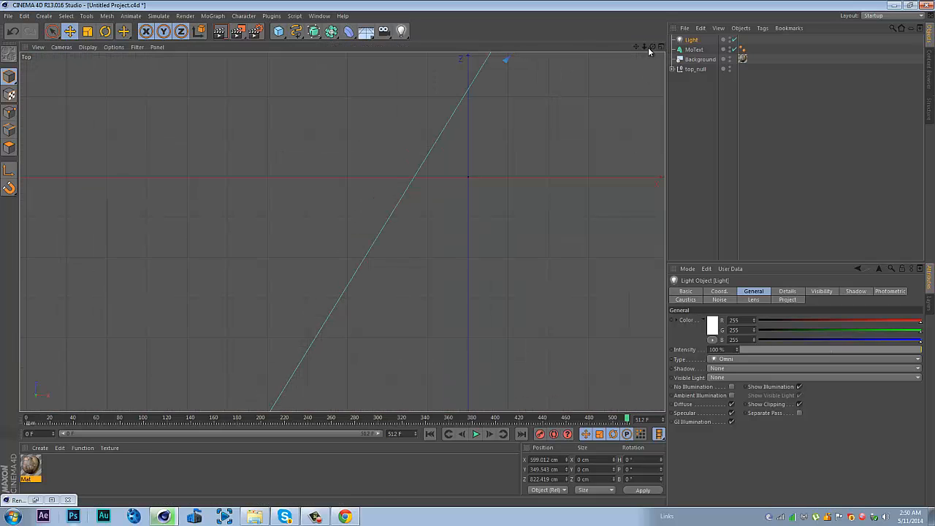
drag(636, 47, 471, 251)
click(661, 47)
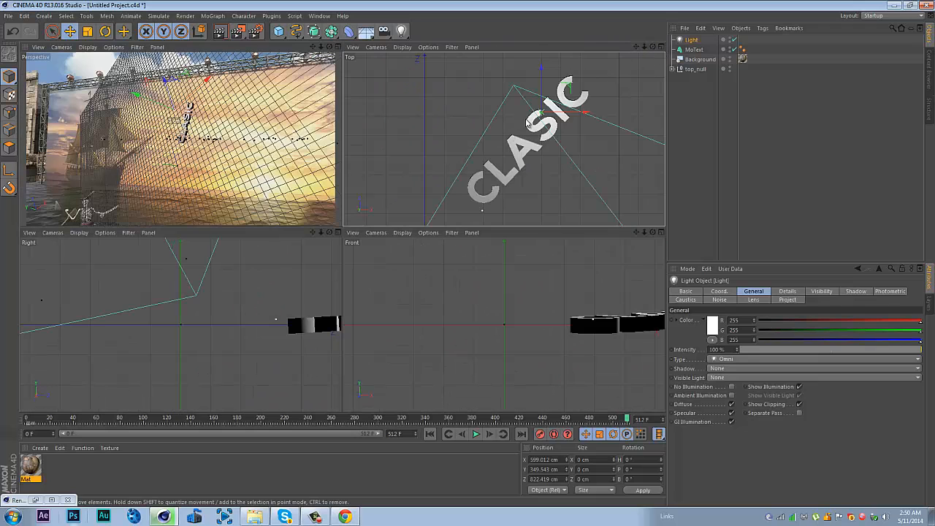
click(660, 232)
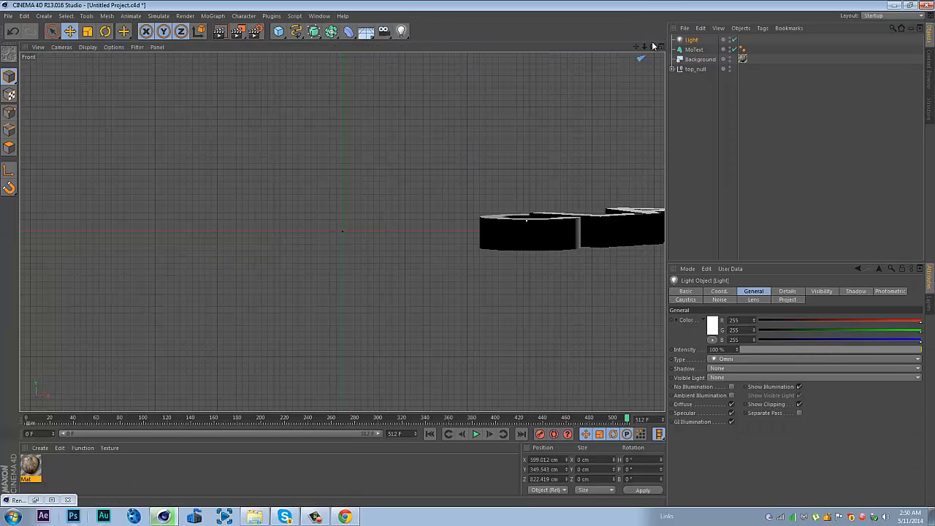
drag(636, 46, 470, 290)
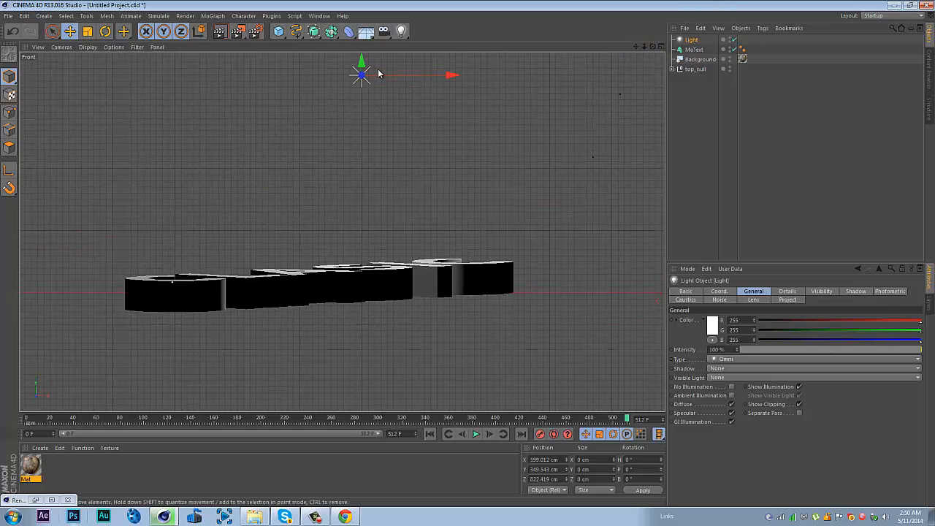
drag(369, 81, 355, 81)
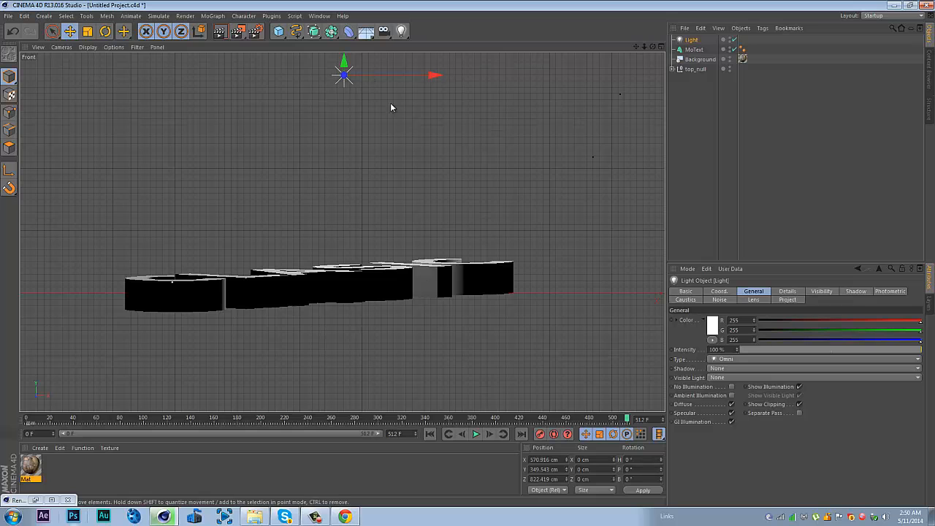
click(661, 47)
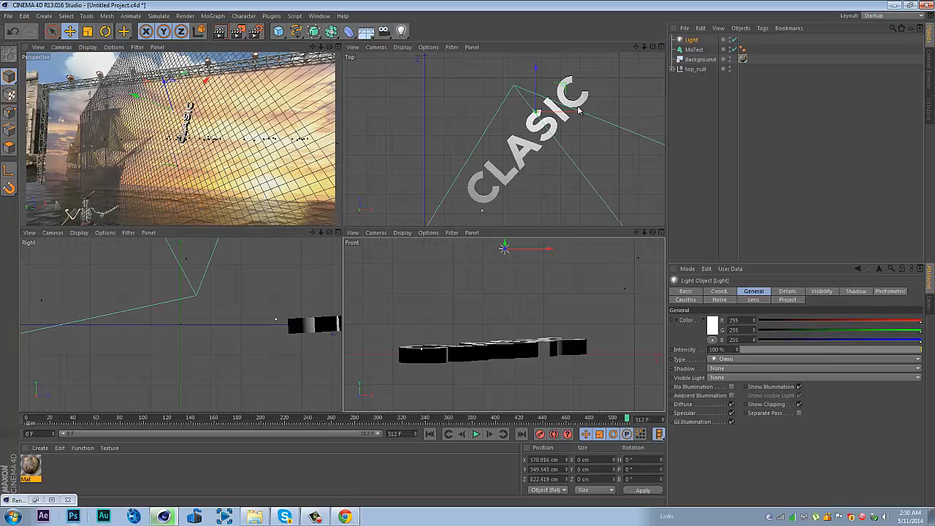
drag(553, 115, 515, 108)
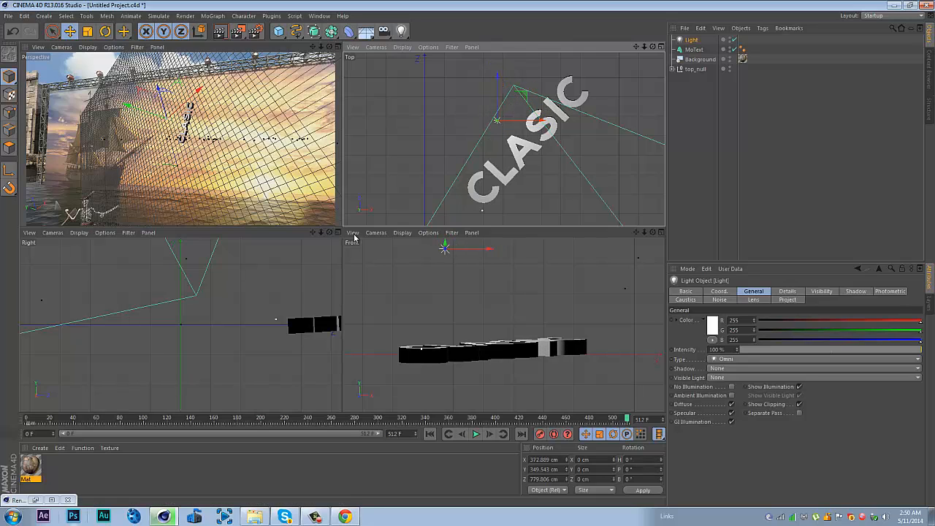
click(334, 47)
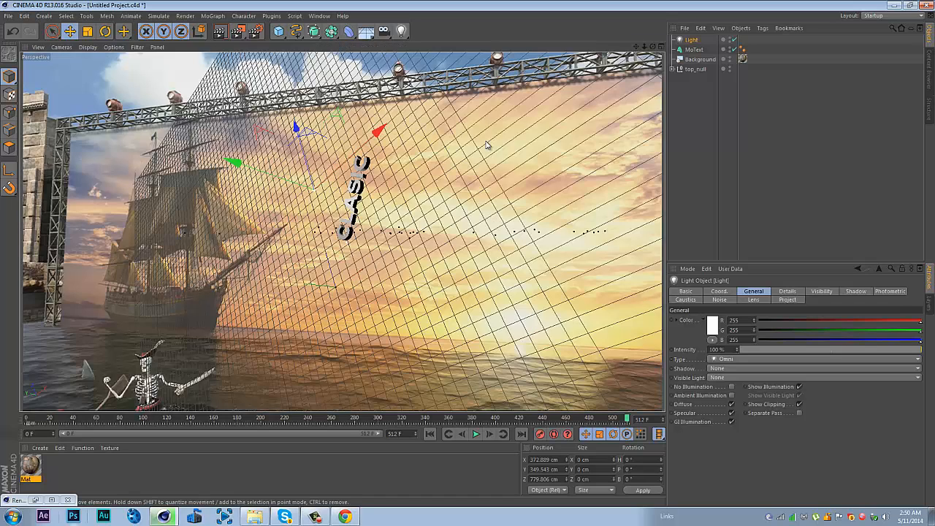
Step: Duplicate the light twice, placing the copies at about X 811, Y 278, Z 1163 cm and X 12, Y 348, Z 376 cm
key(ctrl+c)
key(ctrl+v)
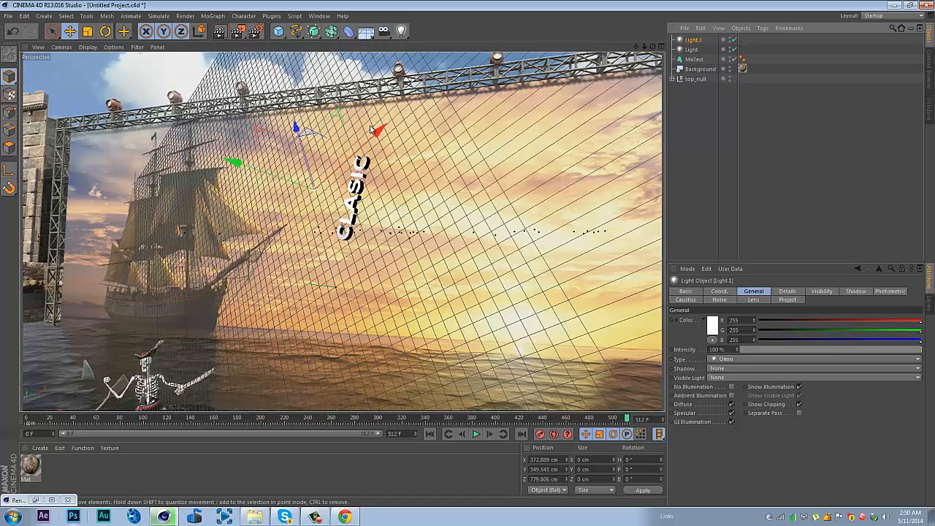
drag(330, 145, 312, 224)
key(ctrl+c)
key(ctrl+v)
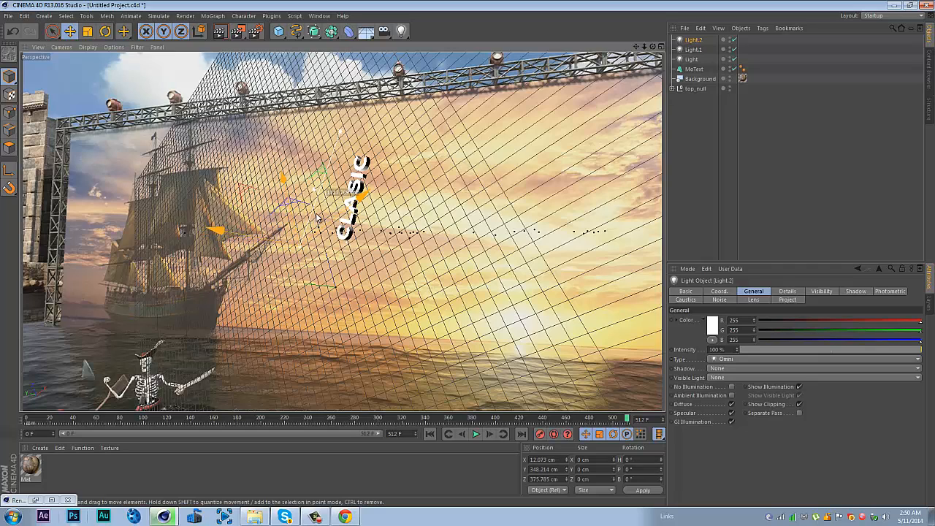
click(340, 132)
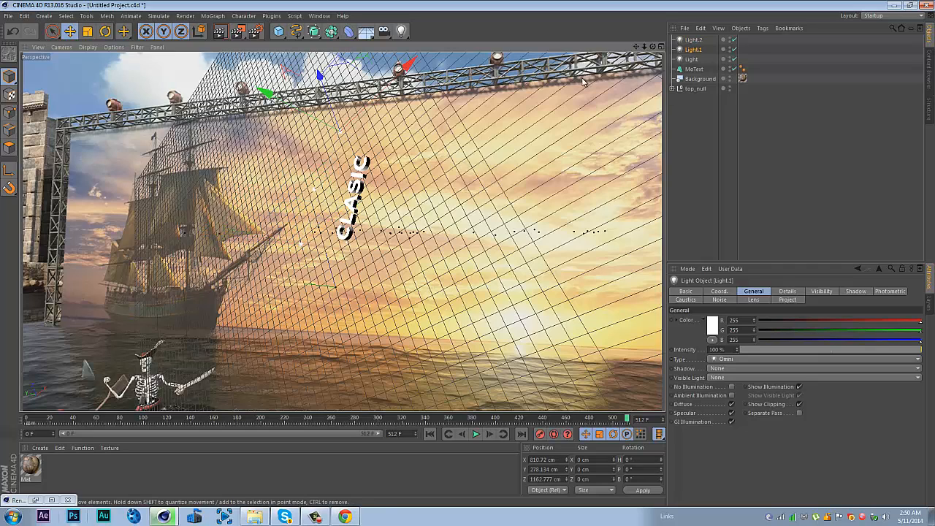
Step: Duplicate all three lights together and move the copies to about X 1185, Y -610, Z 270 cm on the text's other side
drag(758, 59, 649, 29)
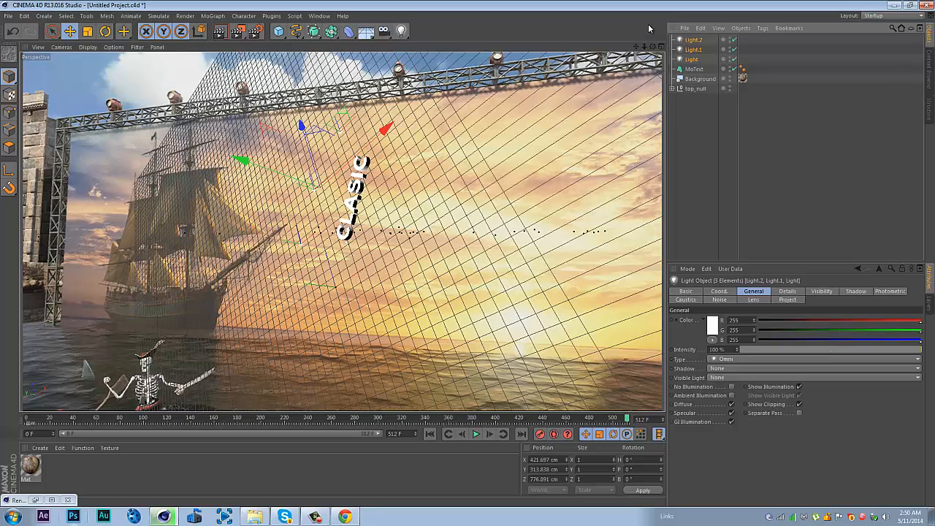
key(ctrl+c)
key(ctrl+v)
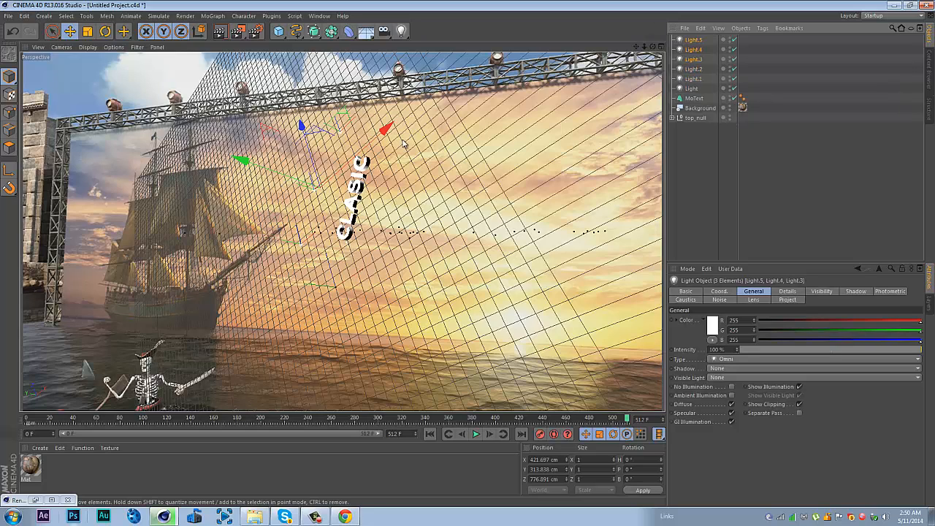
drag(324, 180, 471, 184)
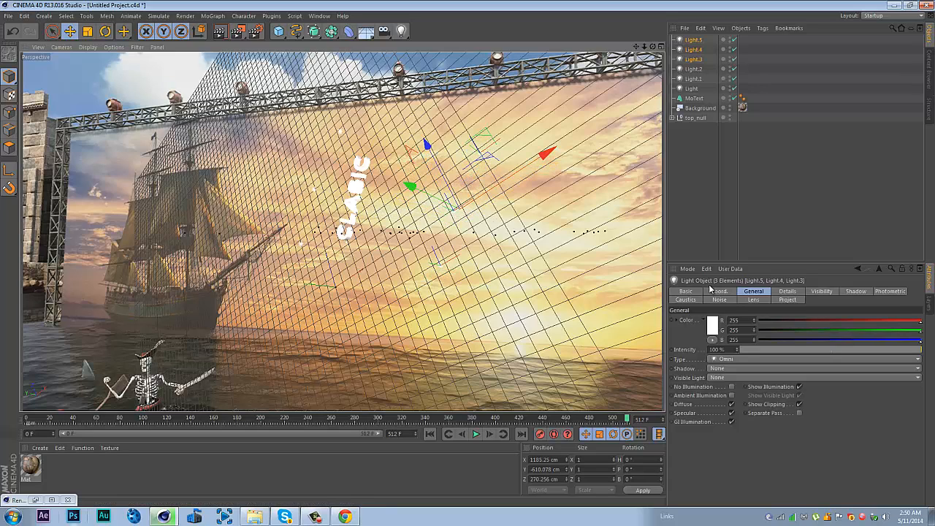
Step: Set the three copied lights' intensity to 45% and, at frame 286, move them to about X 1112, Y -582, Z 499 cm
click(727, 350)
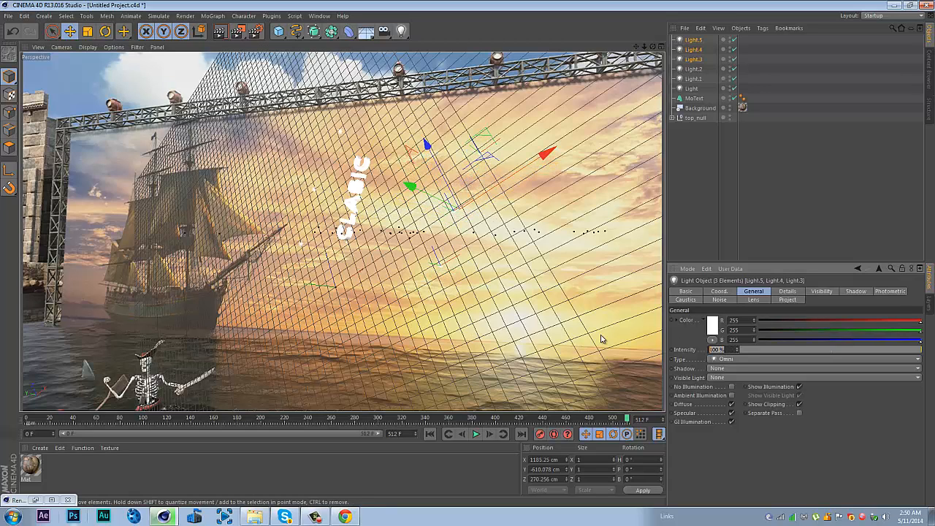
text(45)
key(Return)
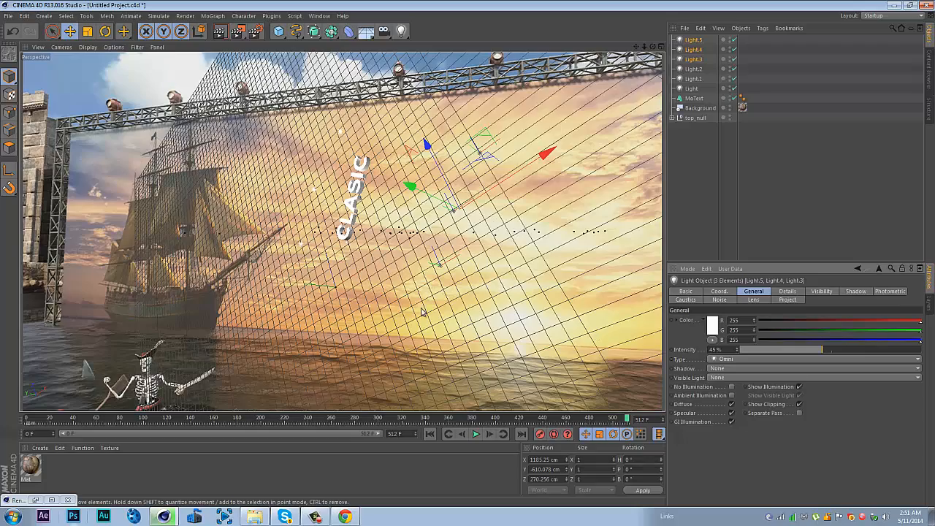
drag(94, 420, 366, 436)
mouse_move(496, 322)
mouse_down()
mouse_move(500, 295)
mouse_move(503, 306)
mouse_up()
Step: Move the three full-intensity lights together to about X 410, Y 166, Z 793 cm, check them at frame 344, and deselect them
click(693, 69)
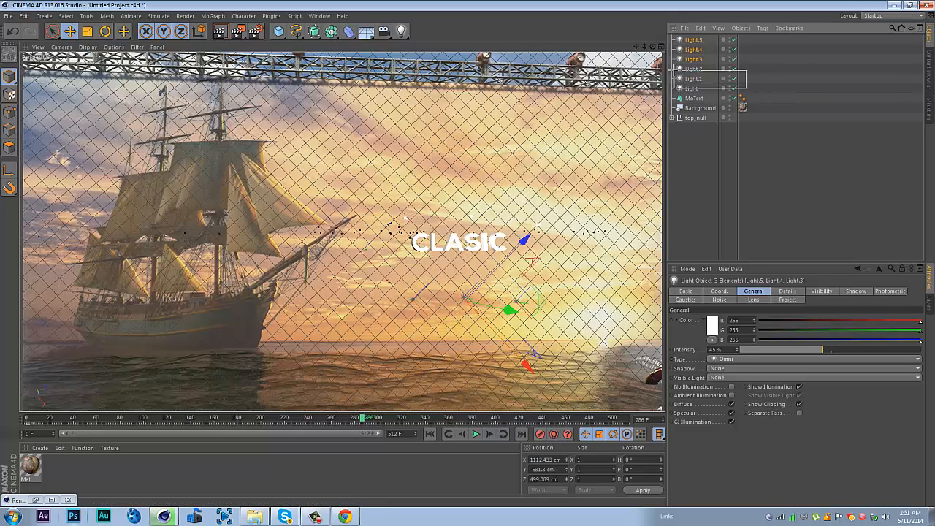
shift+click(690, 89)
drag(512, 198, 495, 183)
drag(440, 172, 440, 169)
drag(653, 47, 468, 255)
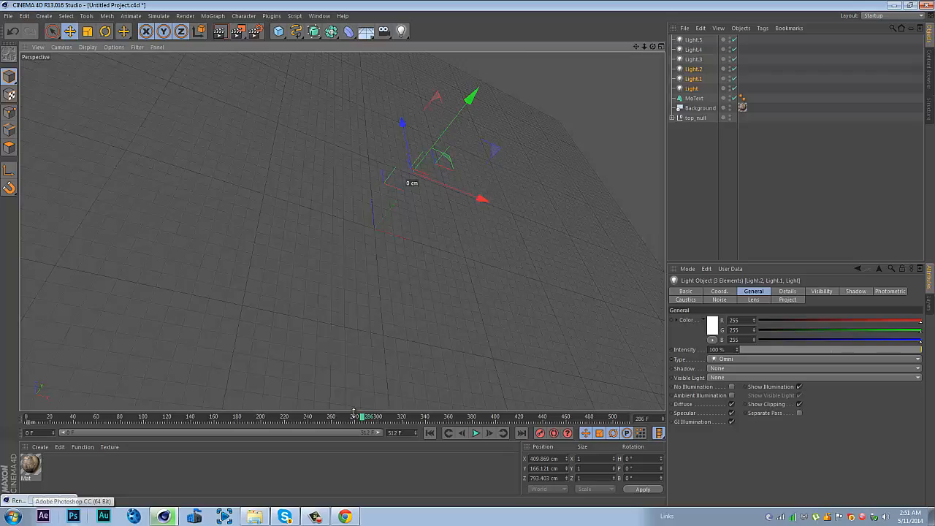
drag(356, 419, 430, 418)
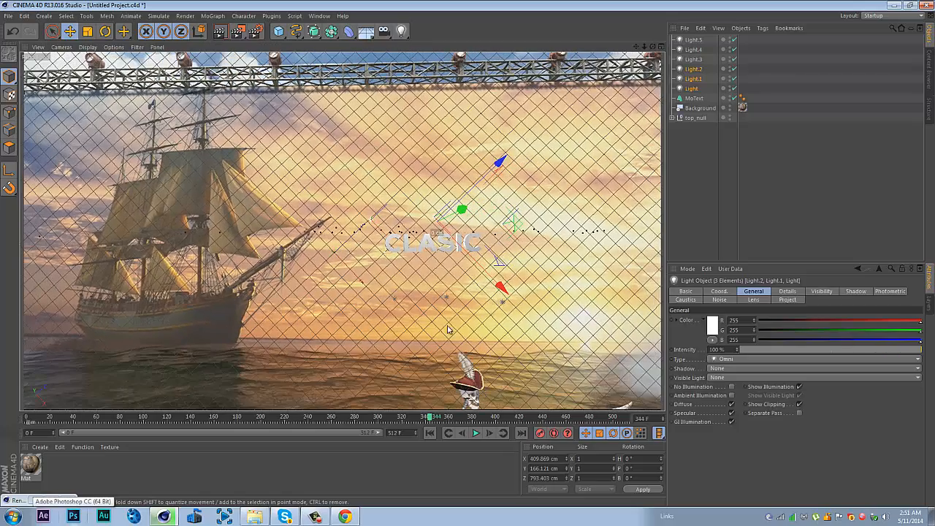
click(672, 205)
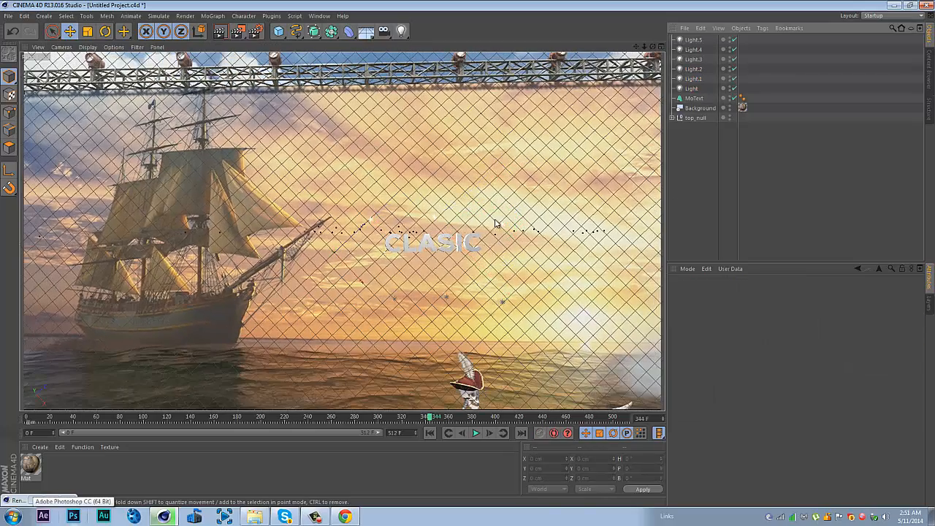
Step: Move Light.2 to about X -58, Y 197, Z 109 cm near the start of the text, adjusting its depth at frame 93
click(373, 225)
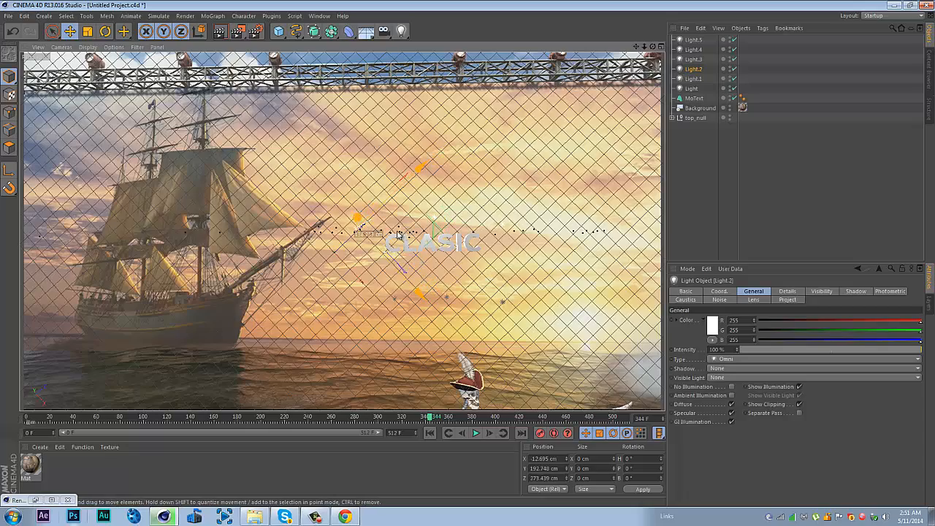
drag(398, 234, 393, 228)
drag(115, 418, 172, 401)
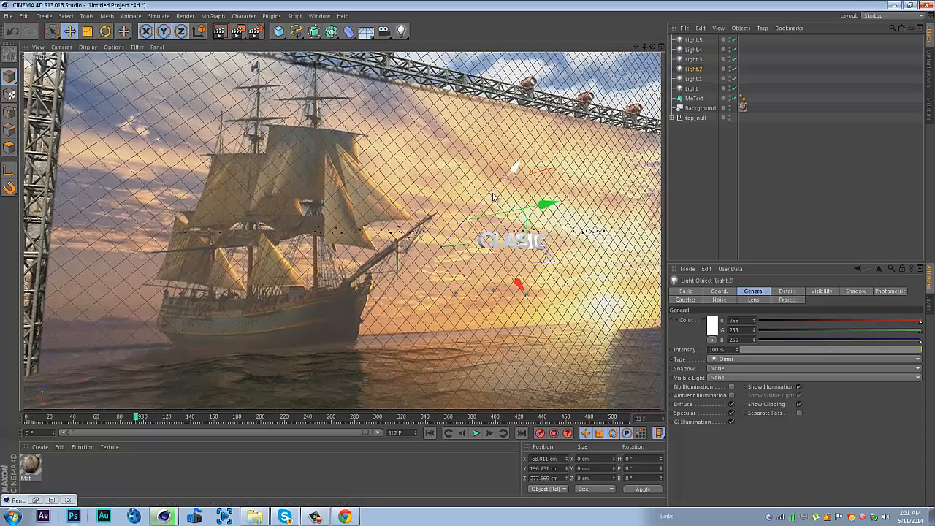
drag(495, 199, 483, 218)
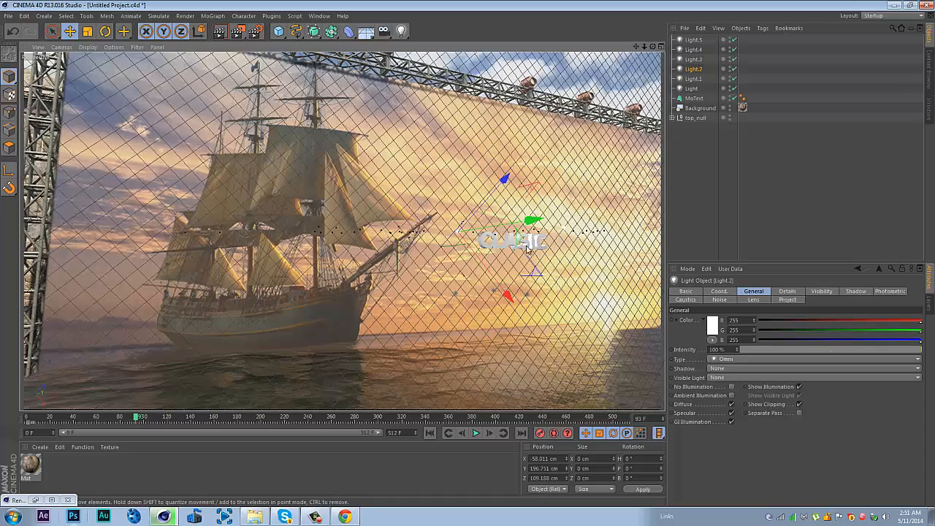
Step: At frame 322, move the full-intensity light beside the text's last letter slightly lower
drag(64, 420, 402, 449)
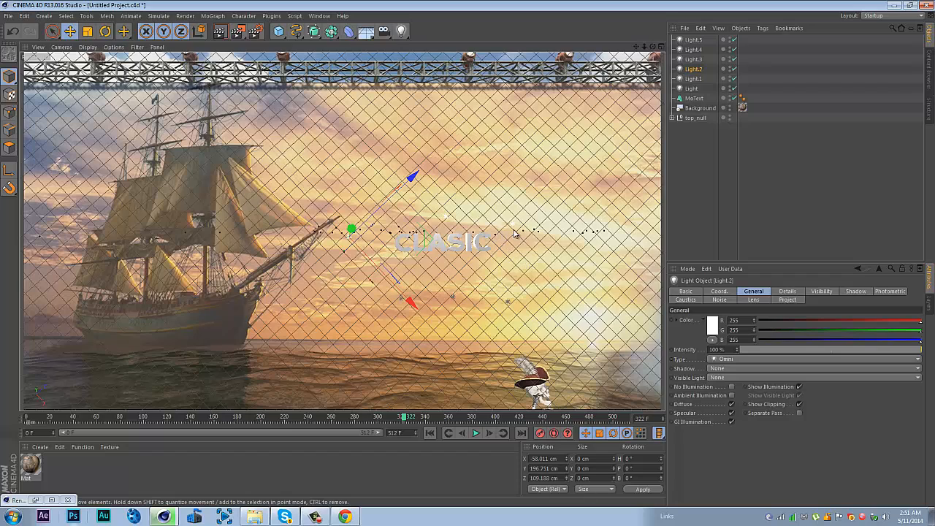
click(513, 226)
drag(538, 213, 517, 232)
Step: Duplicate the light above the text, move the copy to about X 97, Y 198, Z 495 cm, and shift the original toward the last letters
click(449, 222)
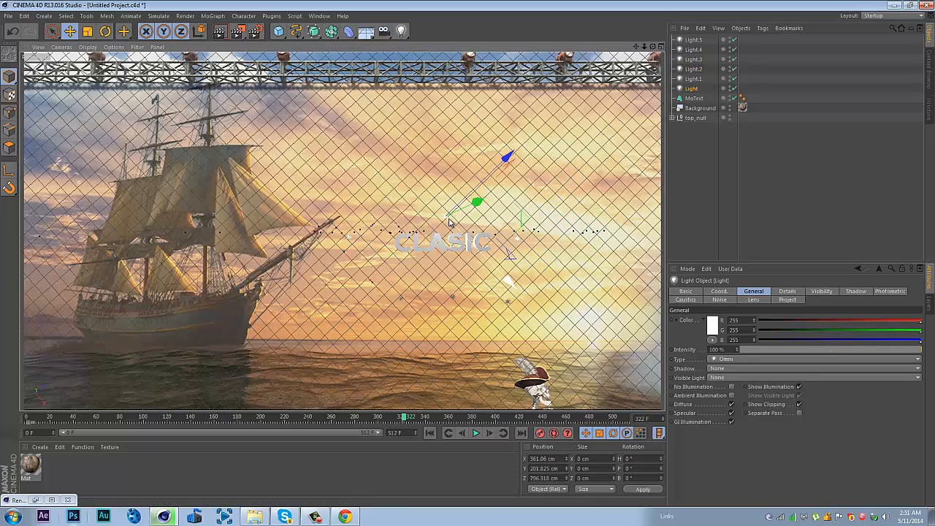
key(ctrl+v)
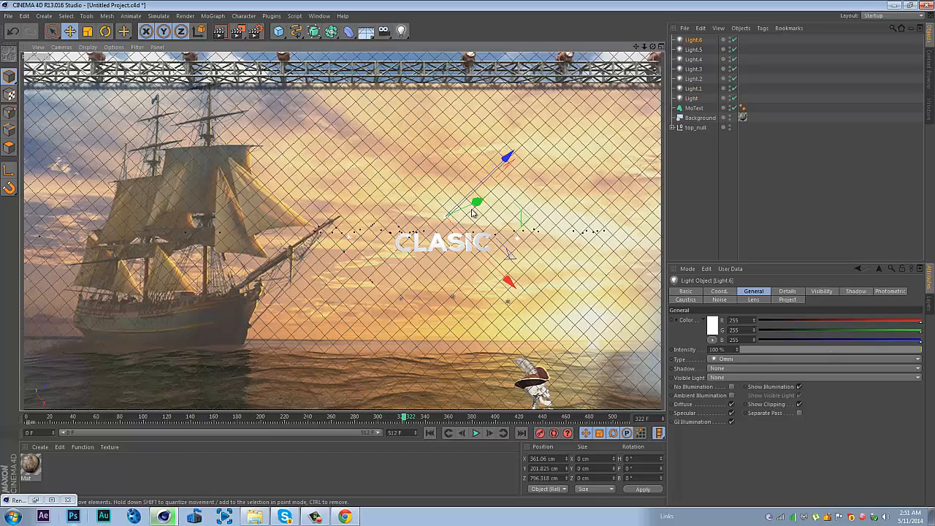
drag(480, 218, 431, 219)
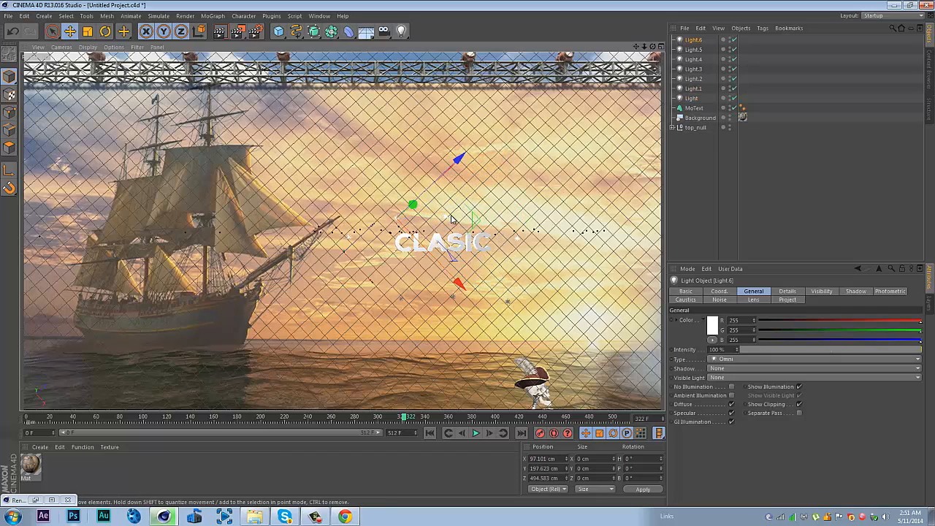
click(449, 220)
drag(486, 225, 533, 226)
click(678, 238)
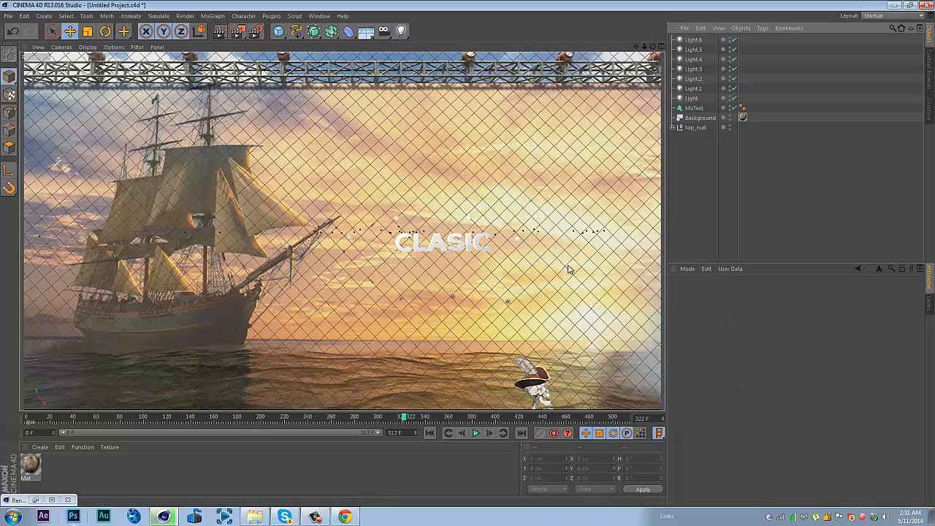
Step: At frame 331, add a sphere and move it to about X 515, Y 2, Z 672 cm at the middle of the text
drag(46, 418, 414, 401)
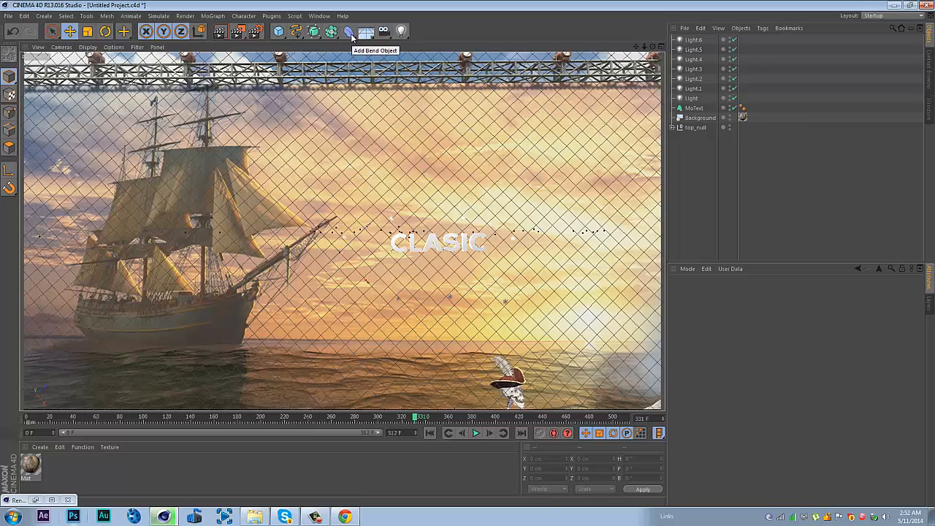
drag(278, 31, 475, 70)
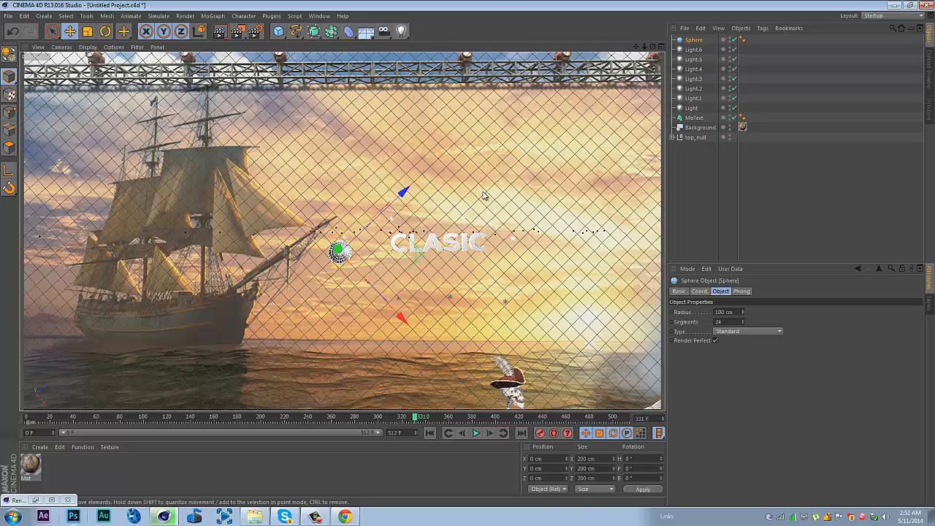
drag(358, 262, 458, 250)
drag(652, 46, 617, 51)
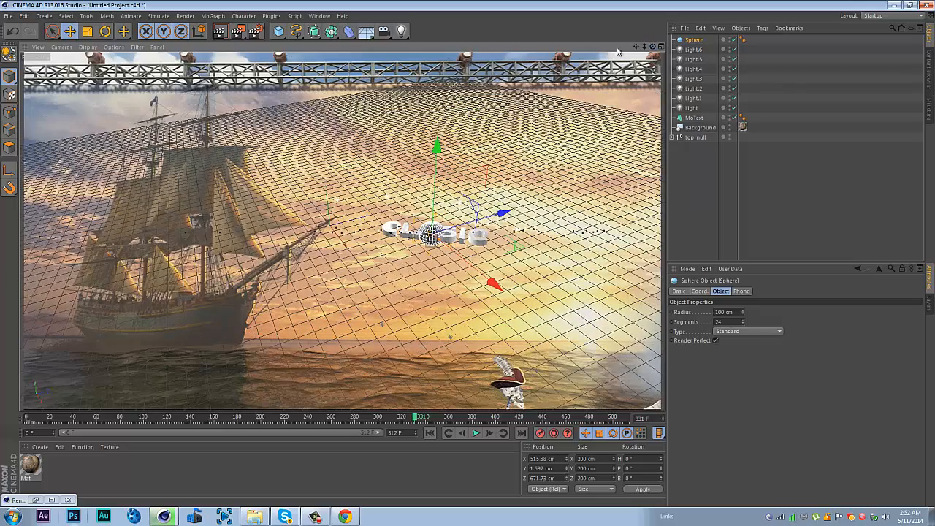
Step: Scale the sphere uniformly to about 971 cm across so it surrounds the text
click(91, 34)
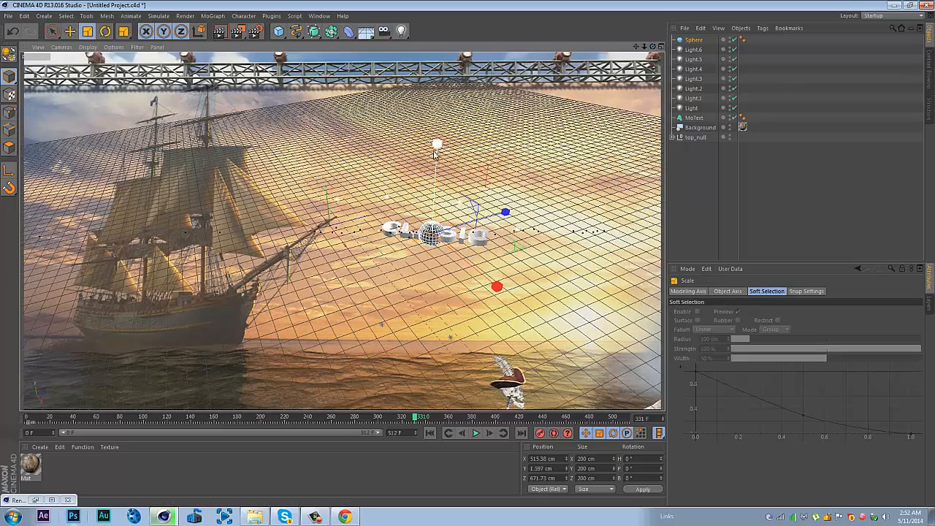
drag(437, 146, 442, 54)
drag(520, 212, 422, 235)
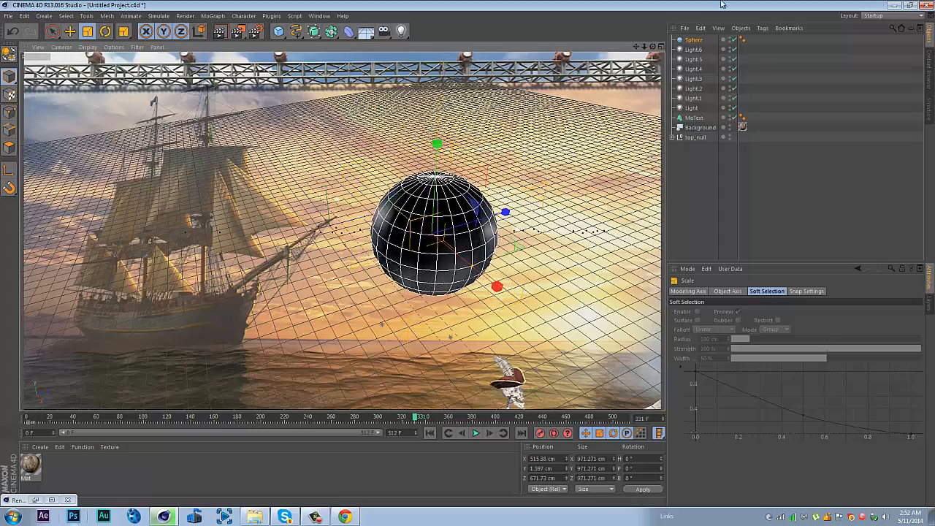
drag(652, 46, 503, 118)
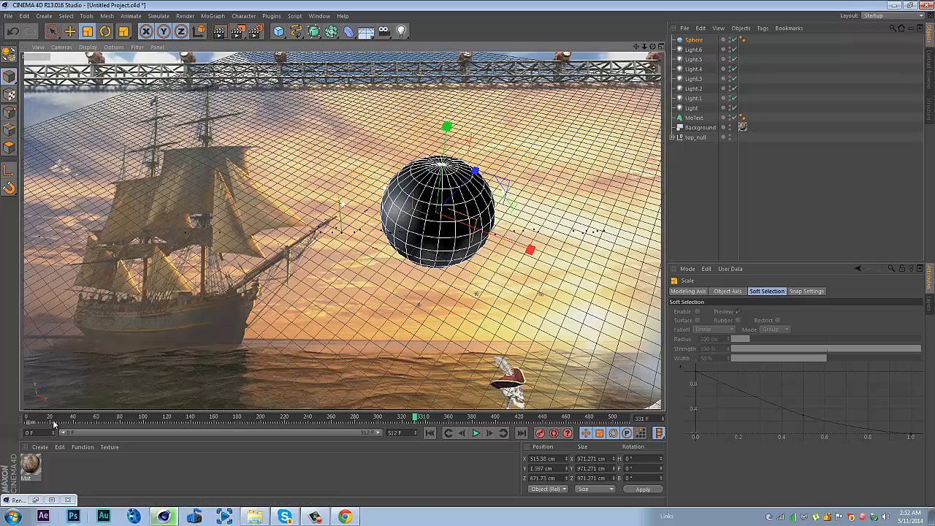
Step: Add a Compositing tag to the sphere, disabling Cast Shadows, Receive Shadows, Self Shadowing and Seen by Camera and enabling Compositing Background
drag(33, 418, 377, 443)
right_click(694, 46)
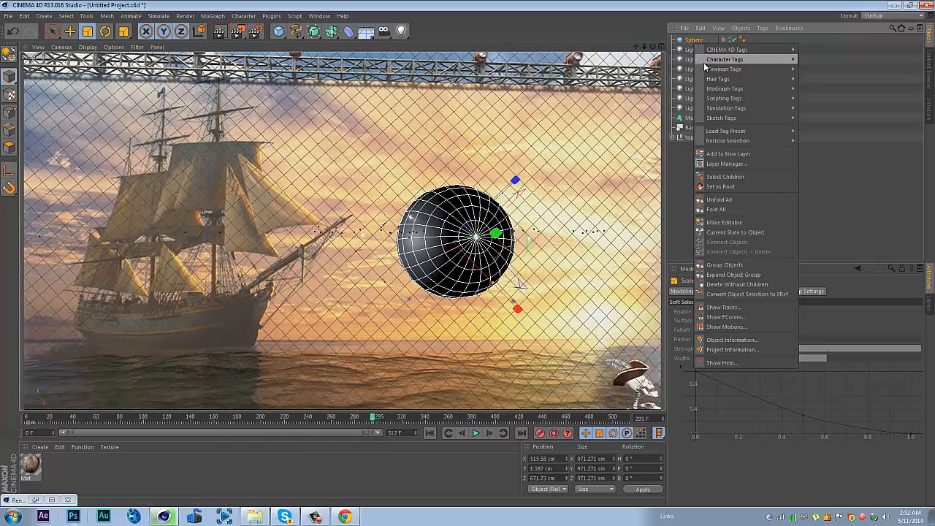
mouse_move(712, 51)
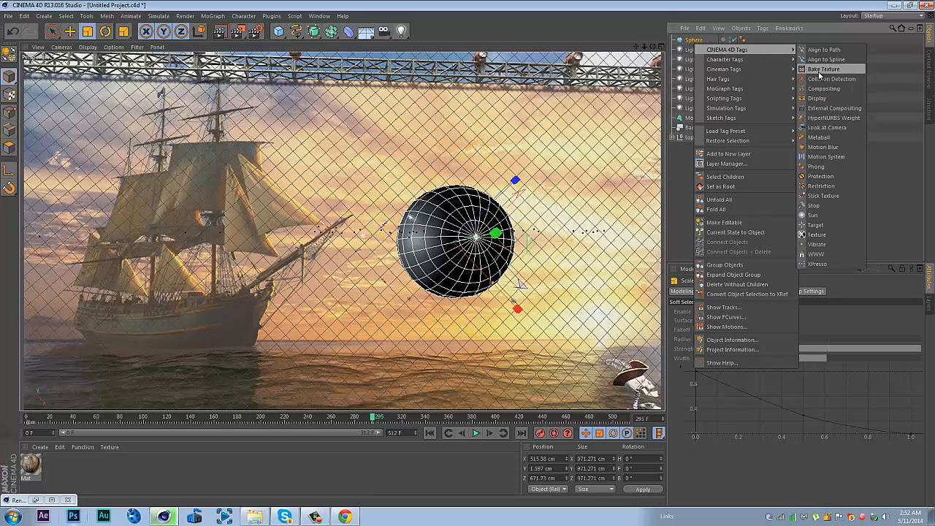
click(824, 89)
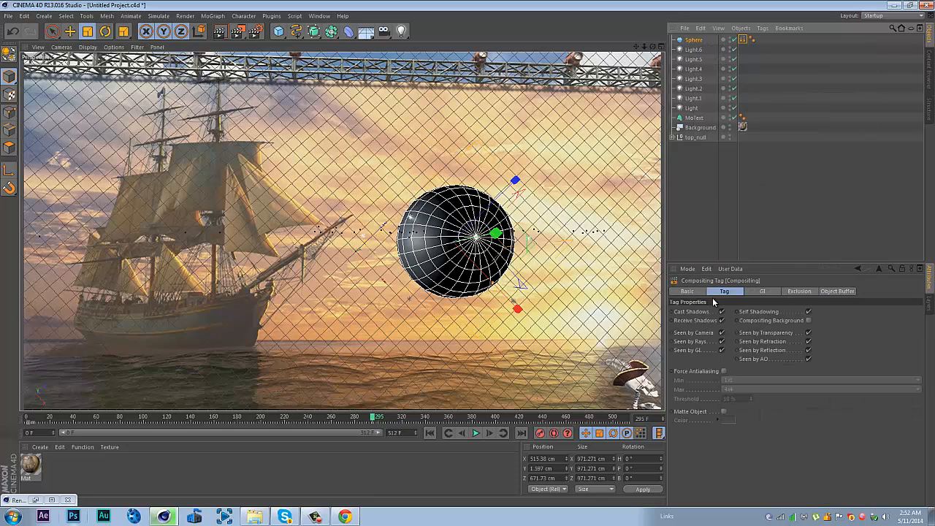
click(721, 311)
click(722, 319)
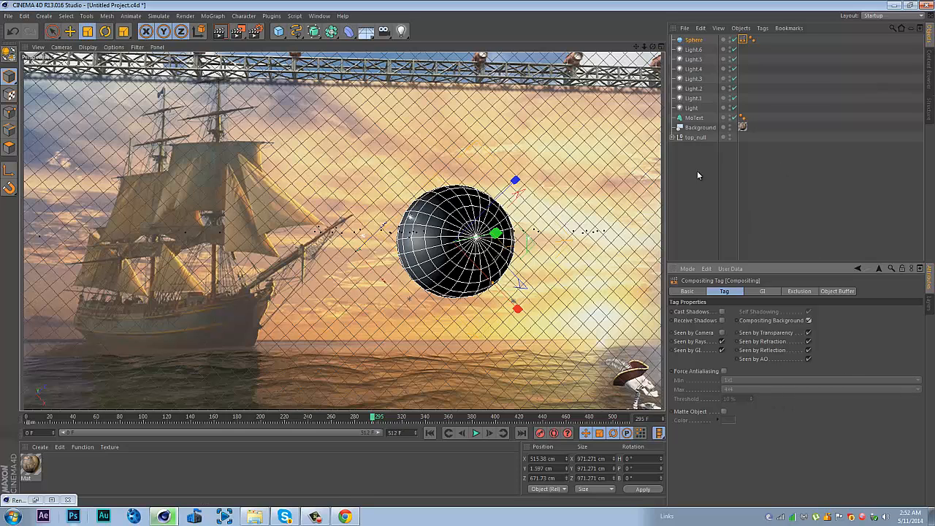
click(686, 291)
Step: Apply the footage material Mat to the sphere and go to frame 354
click(31, 466)
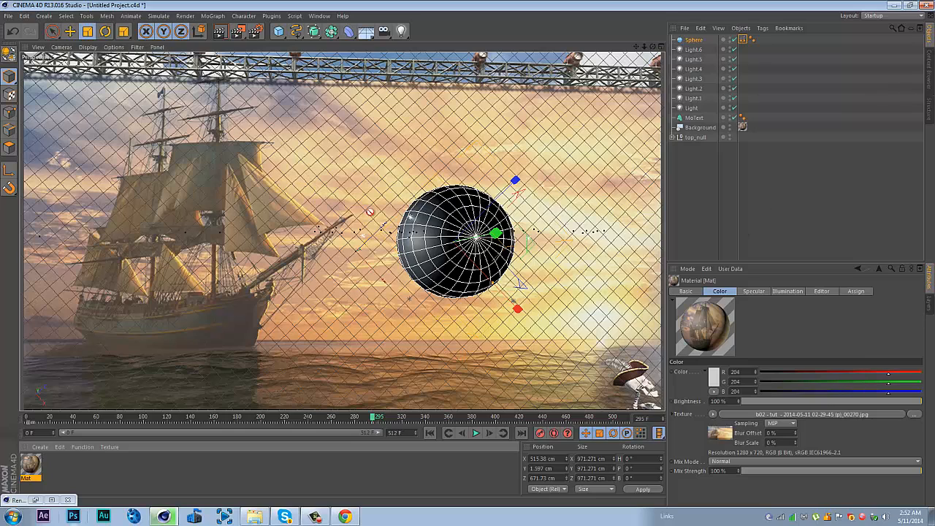
drag(697, 47, 695, 42)
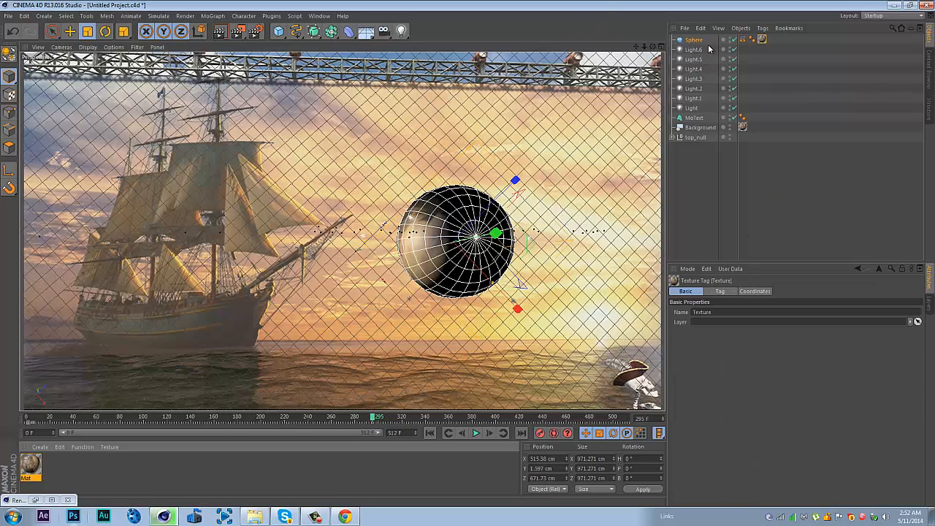
click(160, 418)
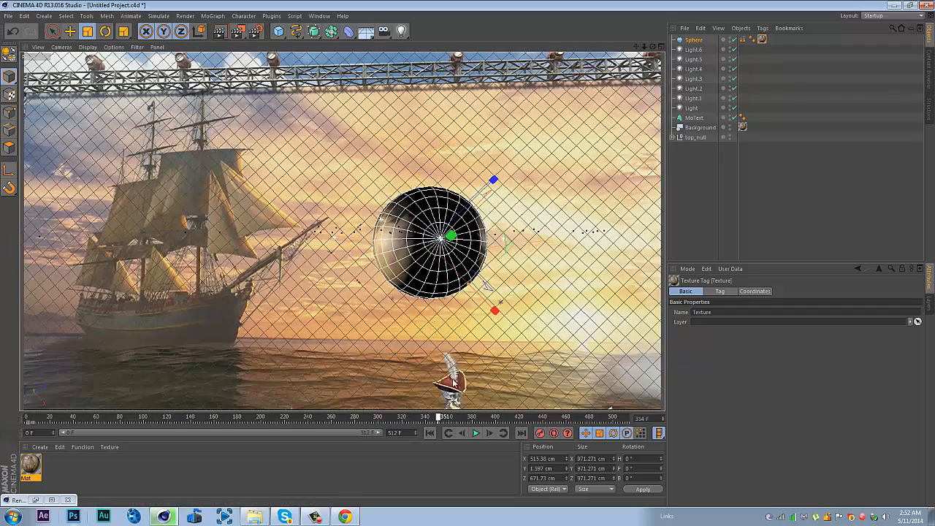
Step: Set the sphere's texture projection to Spherical and render the view as a preview
double_click(761, 40)
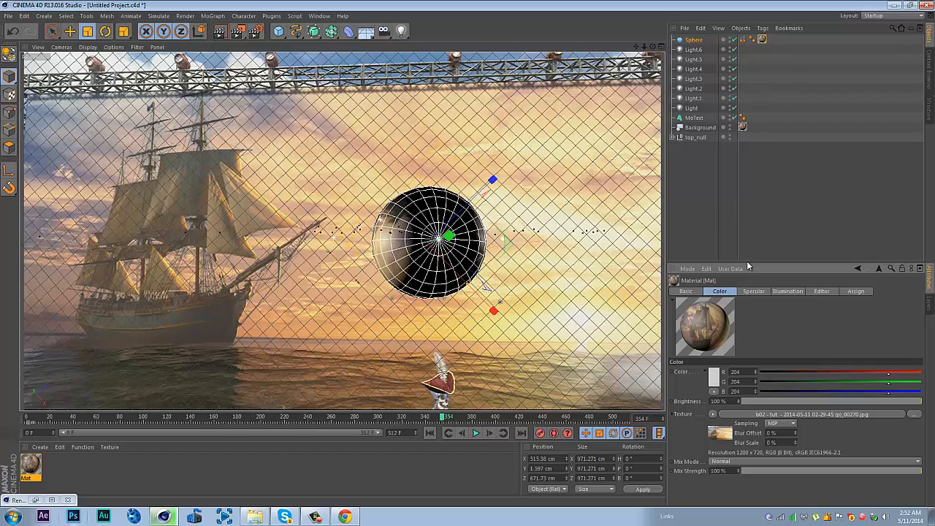
click(762, 41)
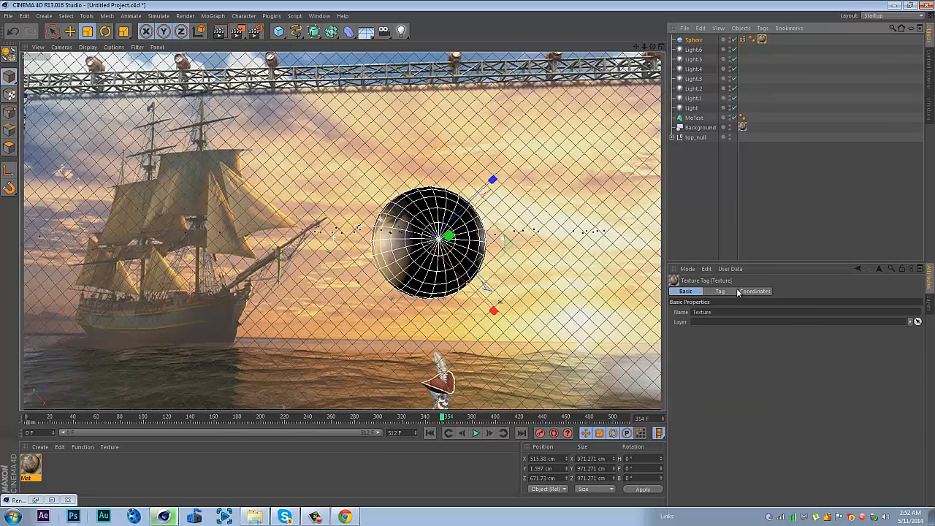
click(721, 293)
click(745, 332)
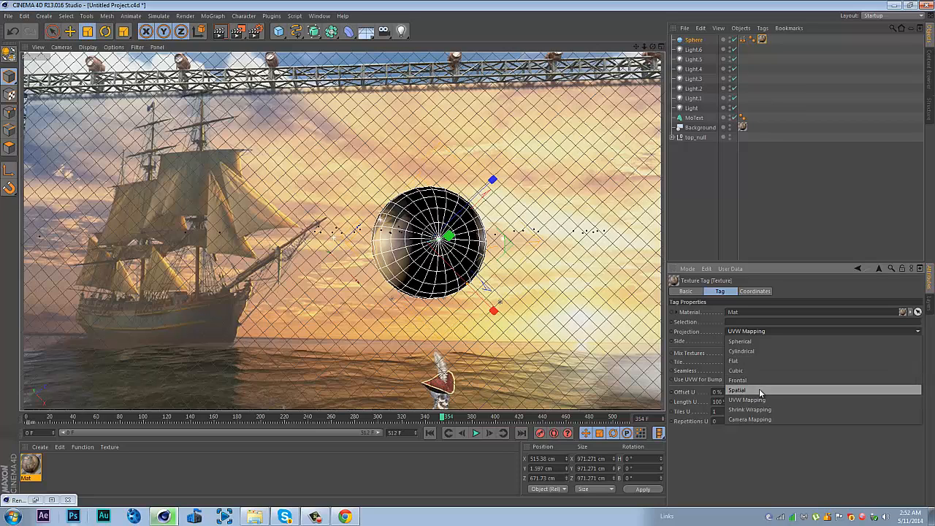
click(772, 342)
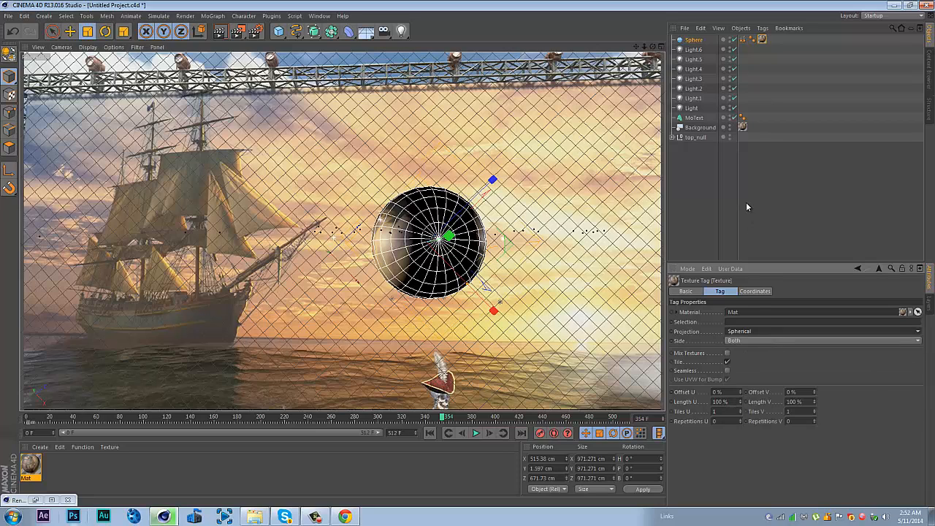
click(745, 201)
click(219, 31)
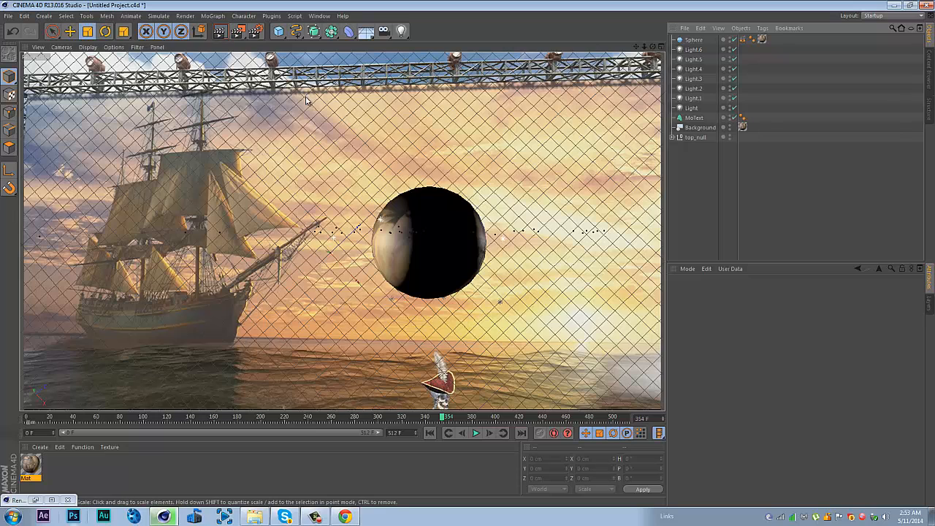
click(676, 185)
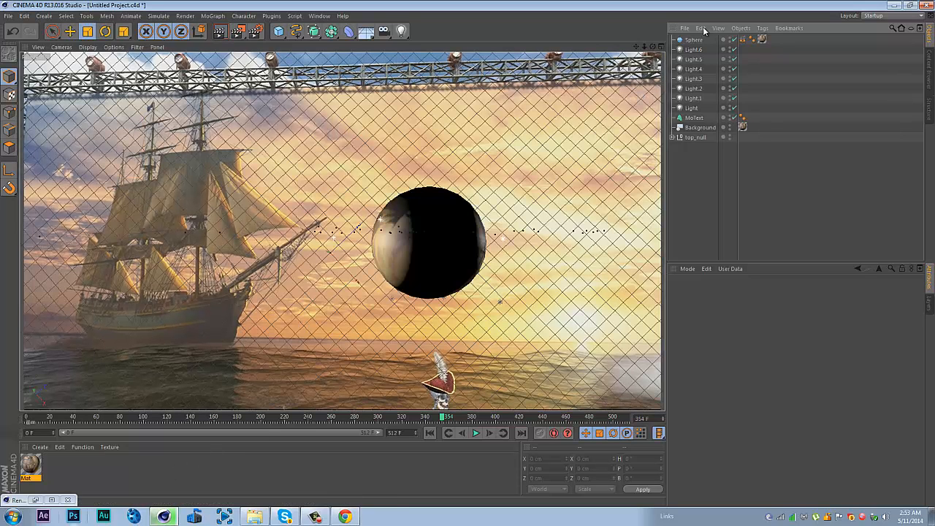
Step: Set the MoText object's height to 600 cm
click(693, 119)
click(717, 292)
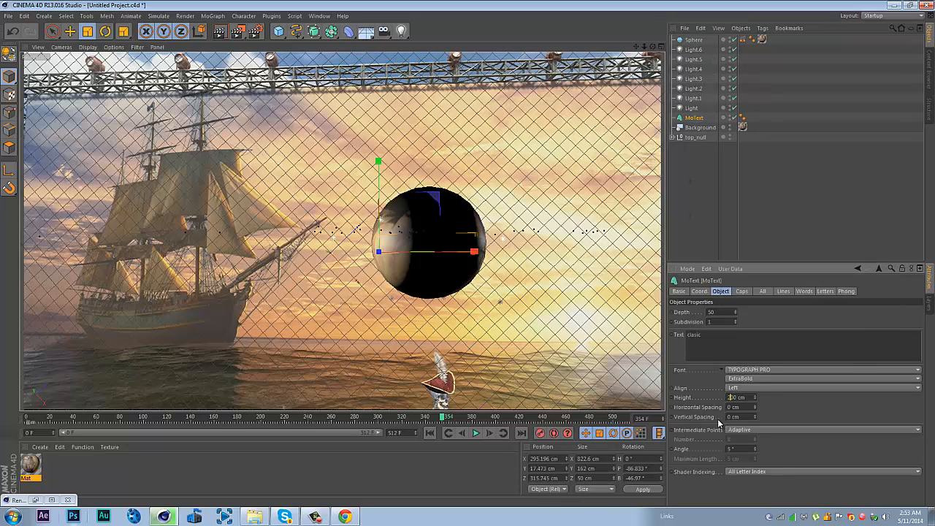
text(0)
key(Return)
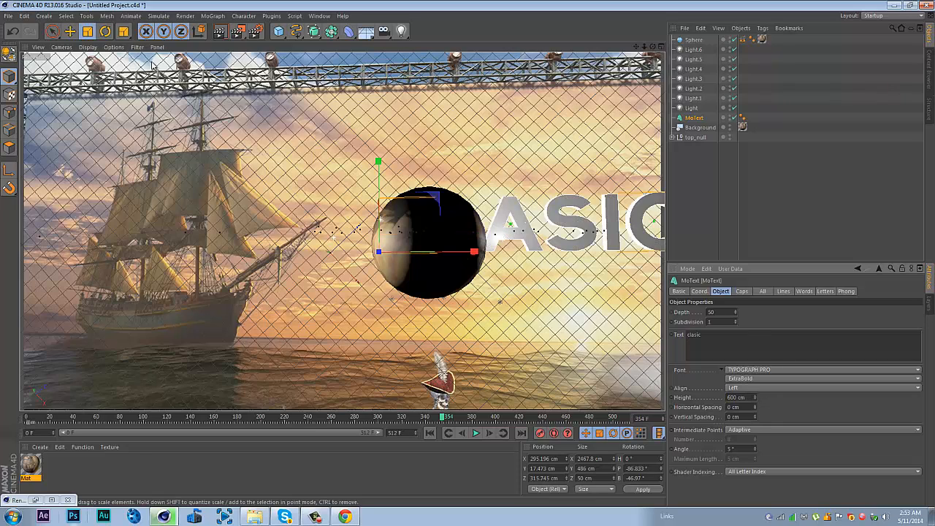
Step: Set the MoText object's height to 400 cm
key(e)
click(693, 118)
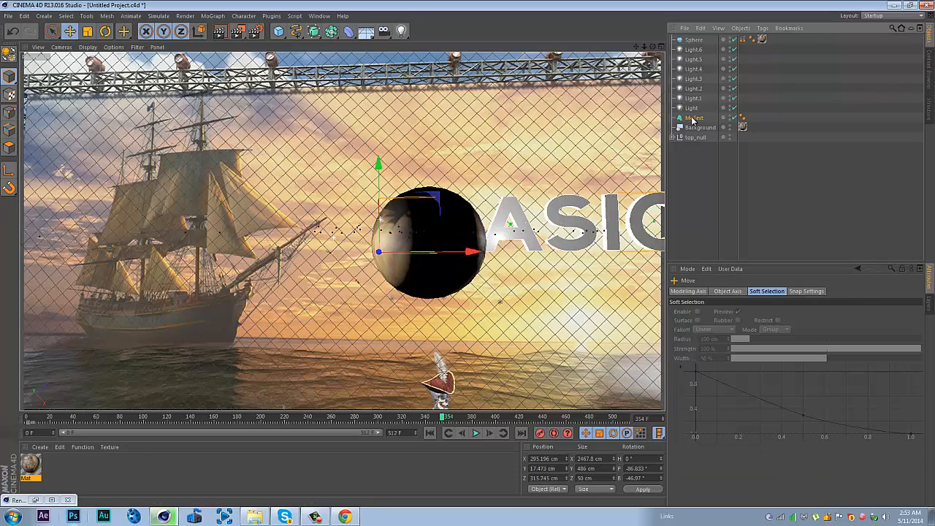
click(732, 387)
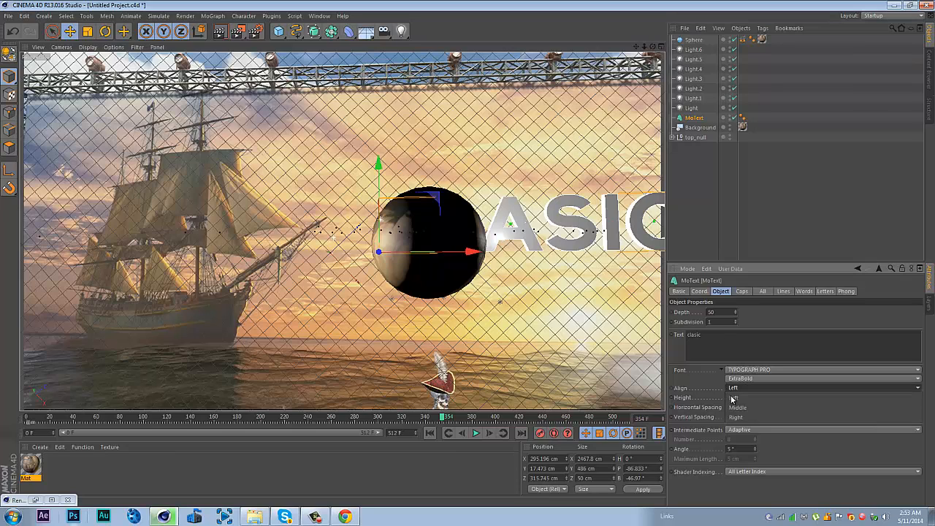
double_click(733, 397)
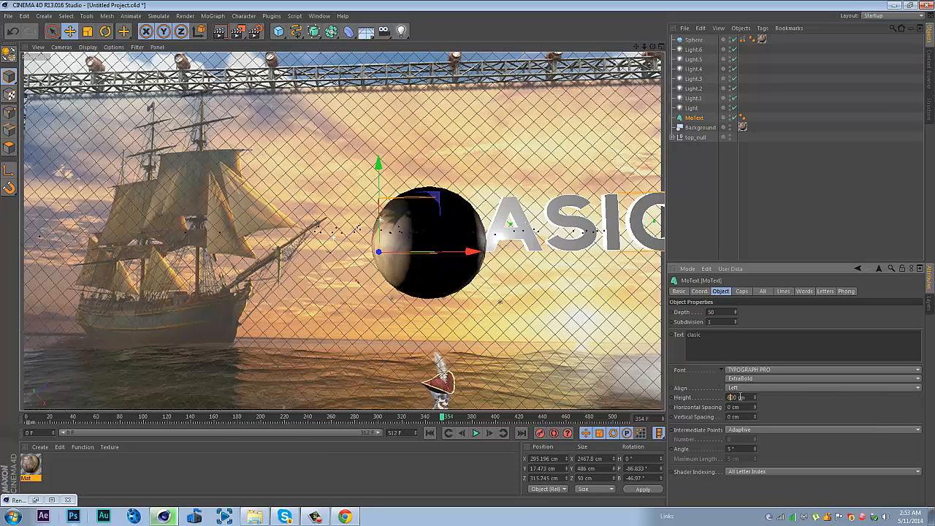
text(400)
key(Return)
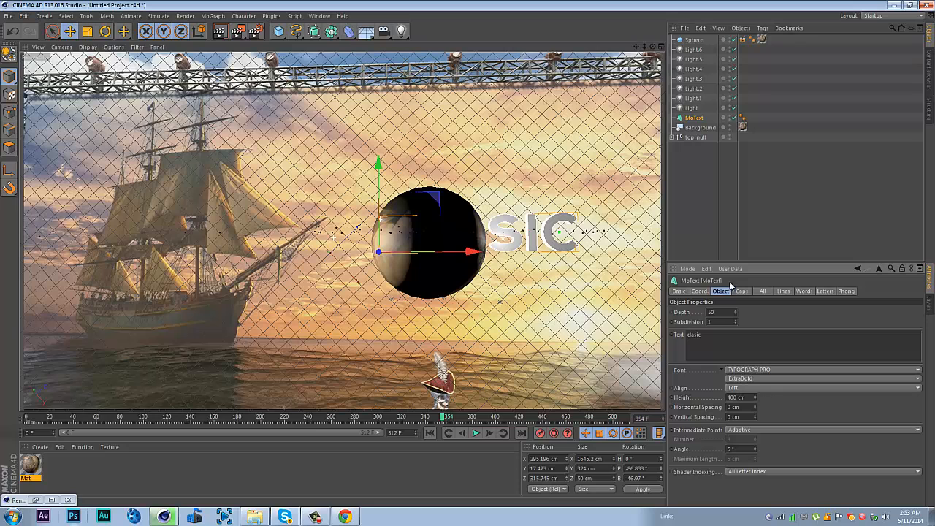
Step: Scale the sphere uniformly to about 3082 cm across and hide it in the viewport
click(693, 40)
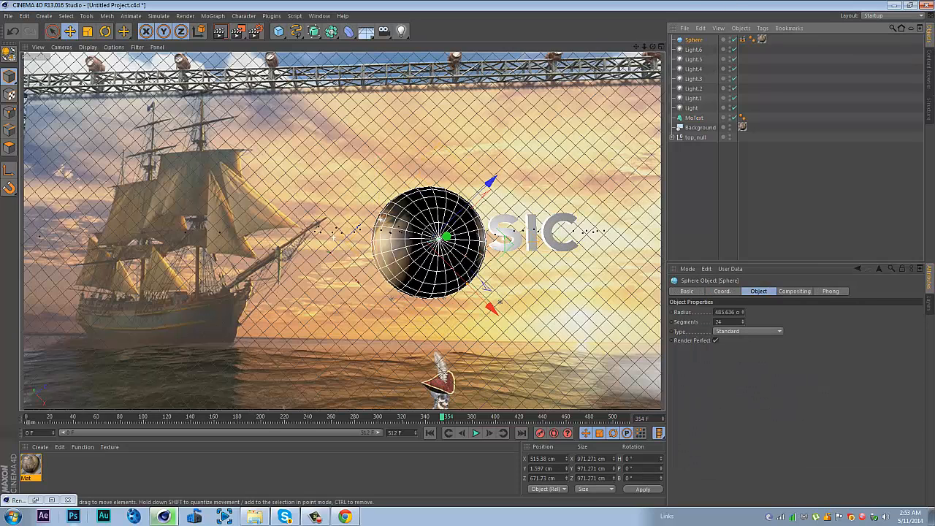
key(t)
drag(461, 263, 435, 257)
drag(645, 47, 481, 171)
drag(143, 417, 579, 425)
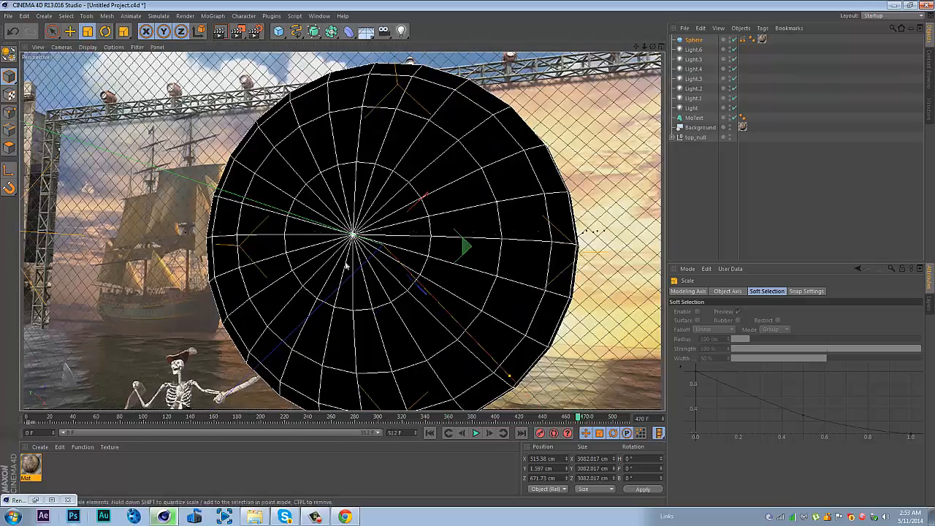
click(723, 38)
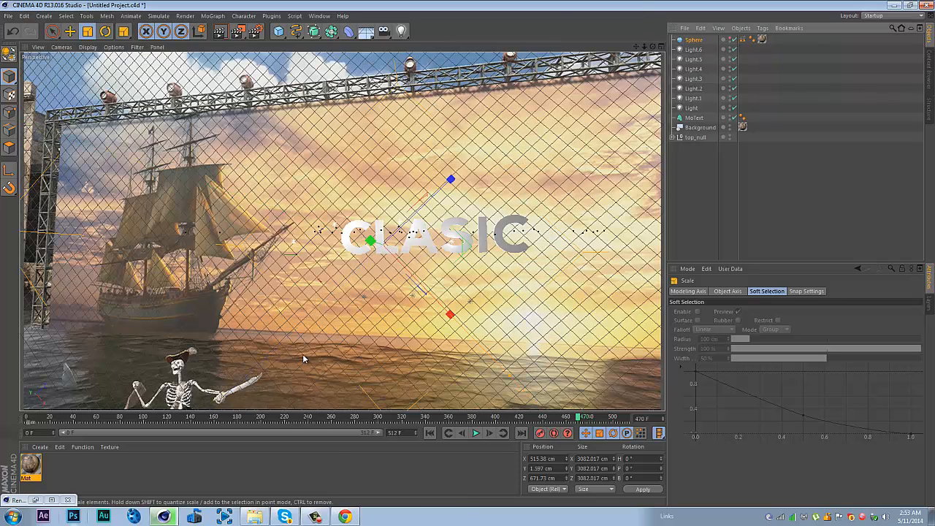
drag(63, 423, 463, 432)
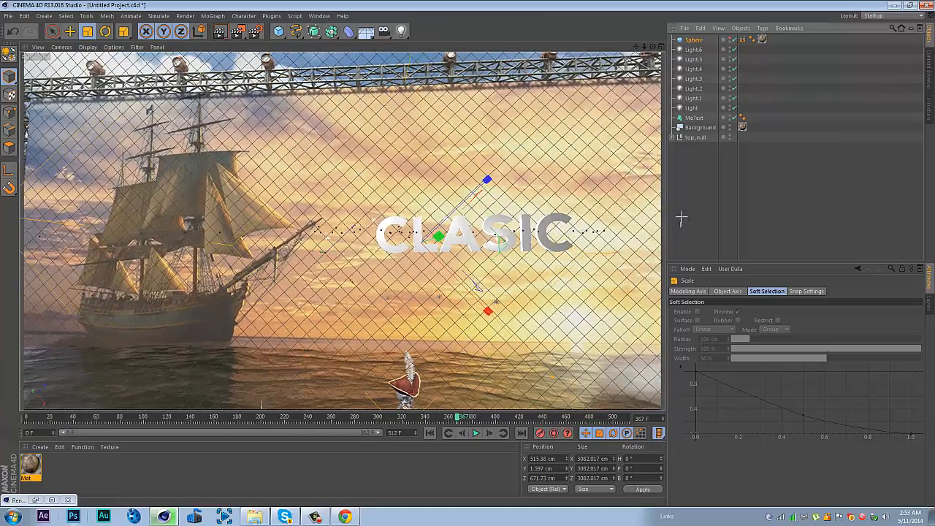
Step: Delete all seven light objects from the scene and go to frame 308
click(680, 215)
drag(652, 46, 470, 259)
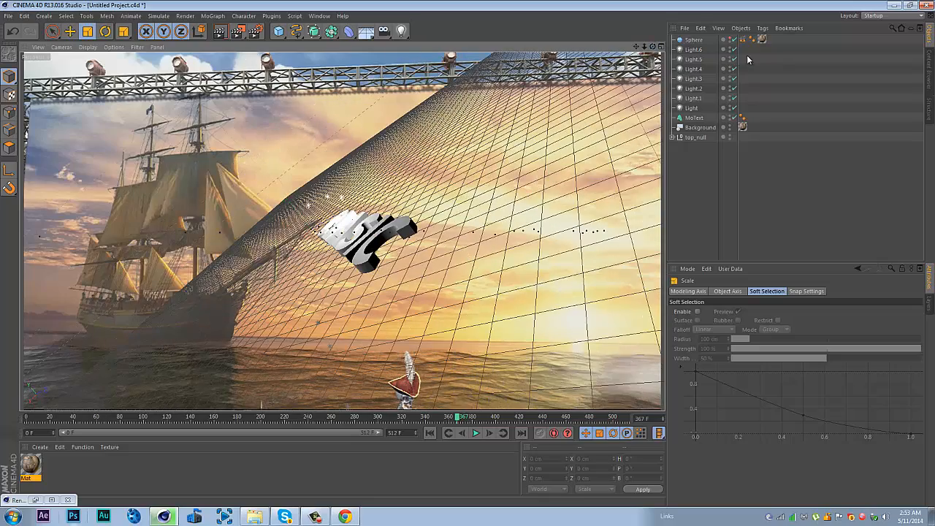
drag(744, 111, 663, 45)
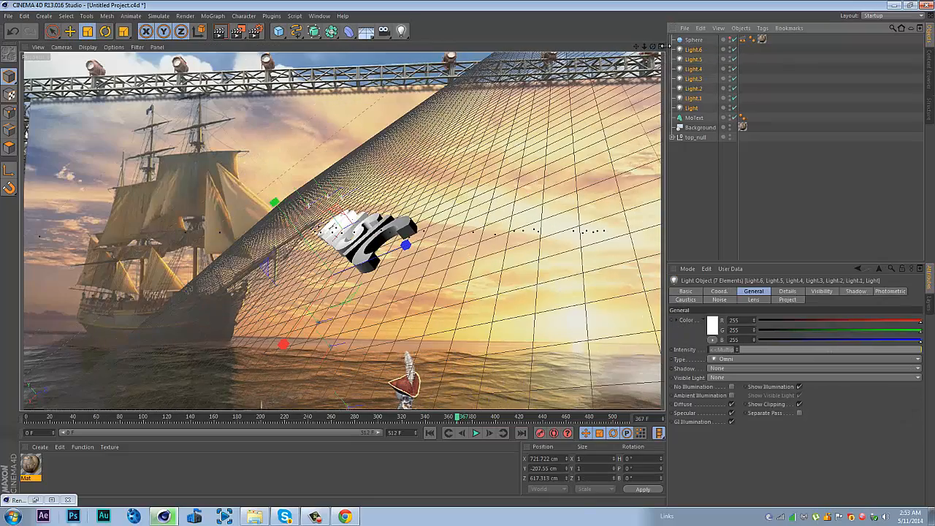
key(Delete)
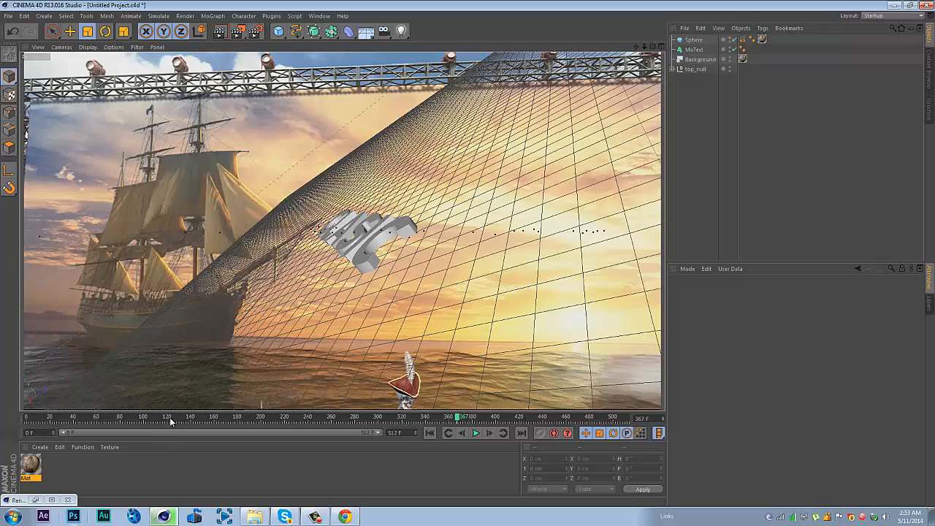
drag(169, 417, 380, 407)
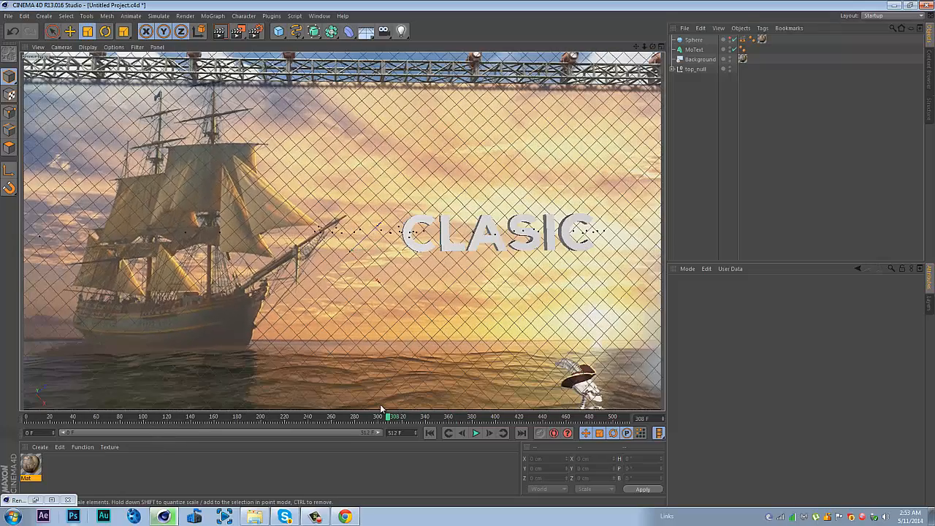
Step: Merge the first lighting studio file from Desktop > STUFF > 3K SURPRISE > Lighting Studios into the project
click(7, 15)
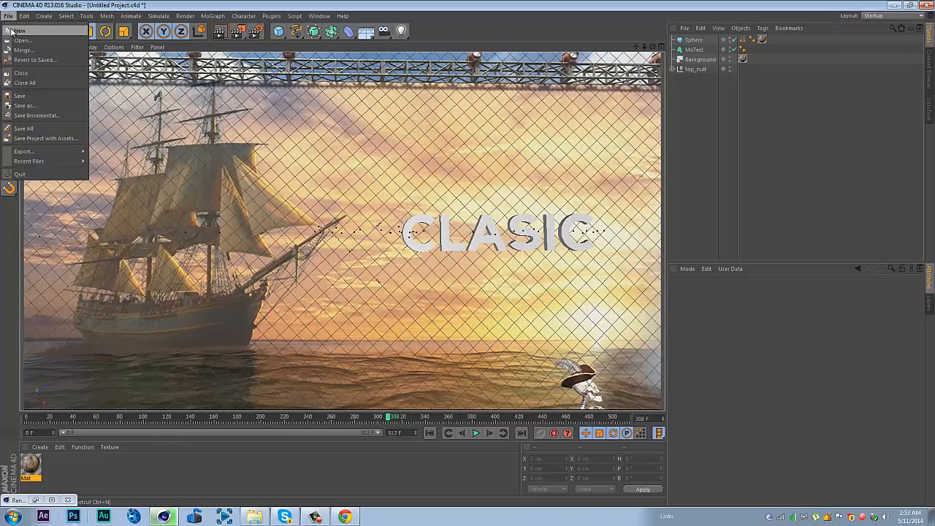
click(26, 51)
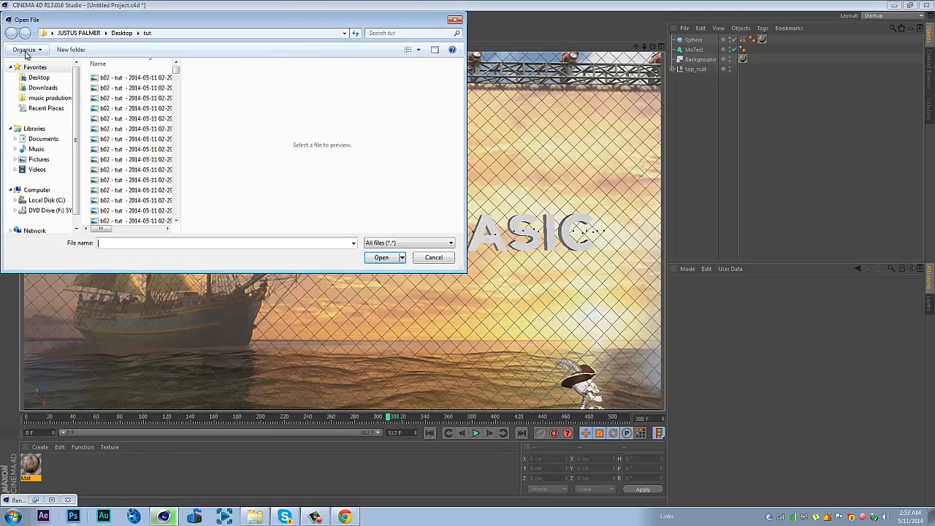
click(43, 87)
click(40, 77)
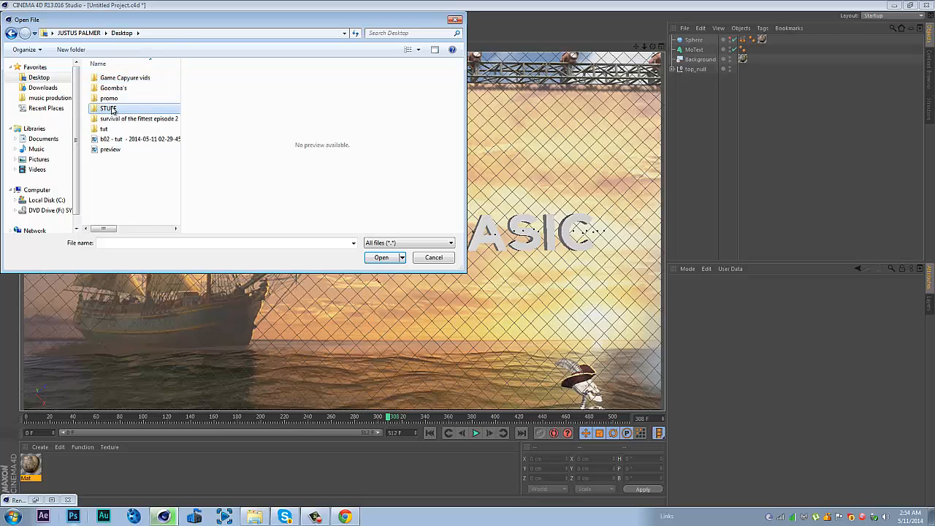
double_click(108, 108)
double_click(117, 77)
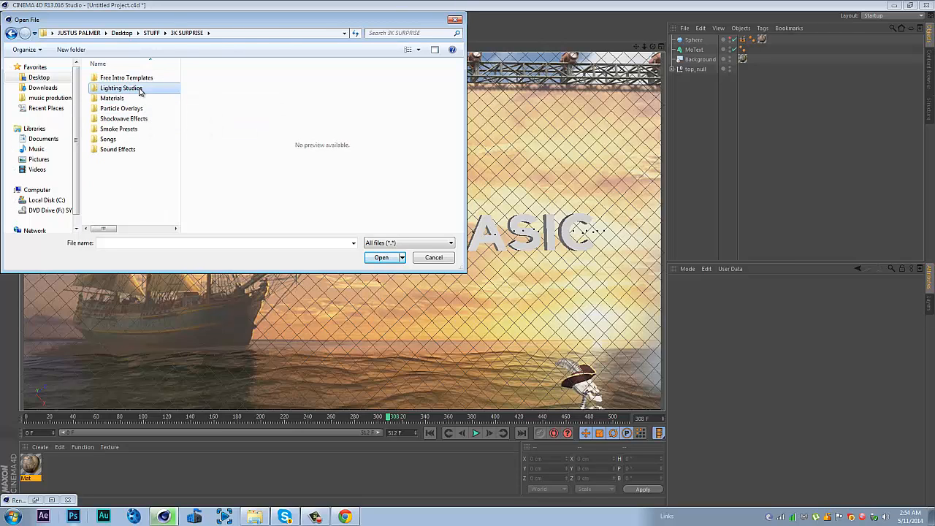
double_click(140, 87)
double_click(121, 78)
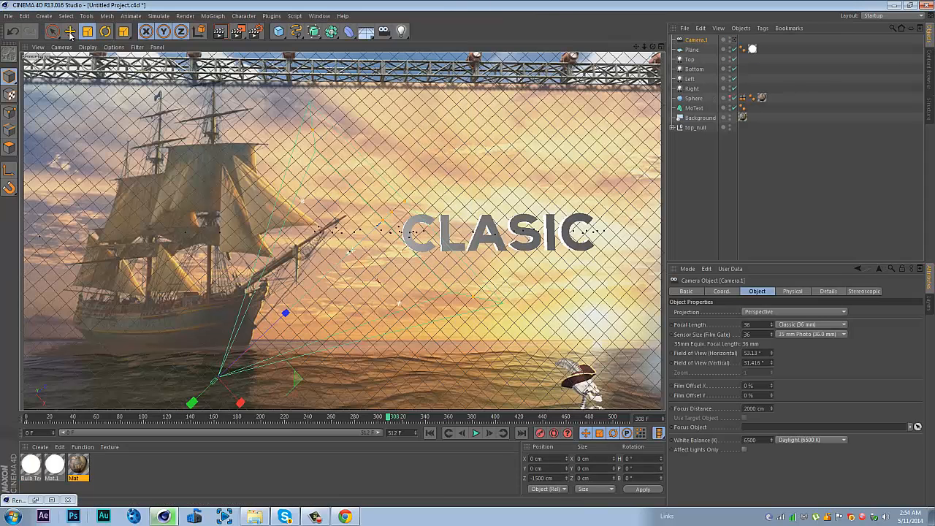
Step: Delete the merged lighting studio's camera, Camera.1
click(70, 32)
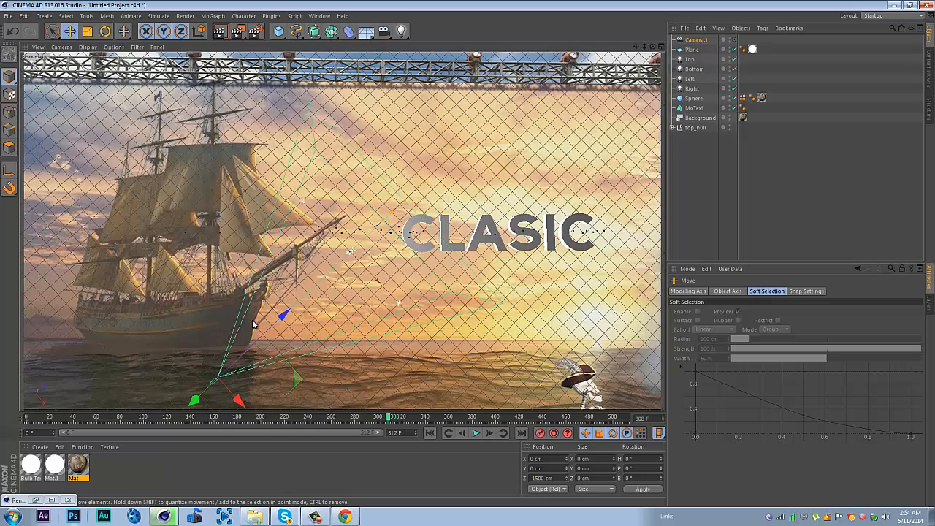
click(696, 40)
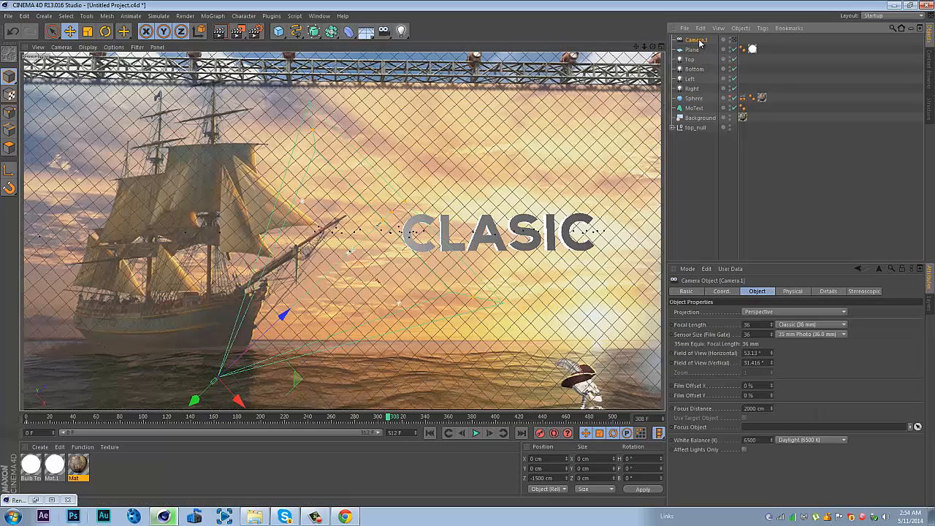
key(Delete)
Step: Try to position the merged studio's plane and four lights around the text at about X 442, Y 2966, Z 549 cm, checking other frames
drag(750, 83, 731, 37)
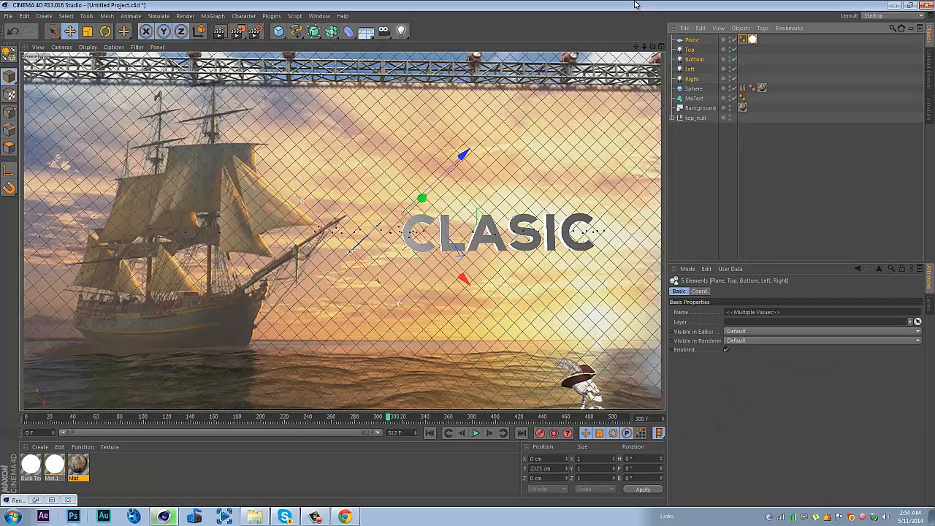
drag(434, 221, 420, 258)
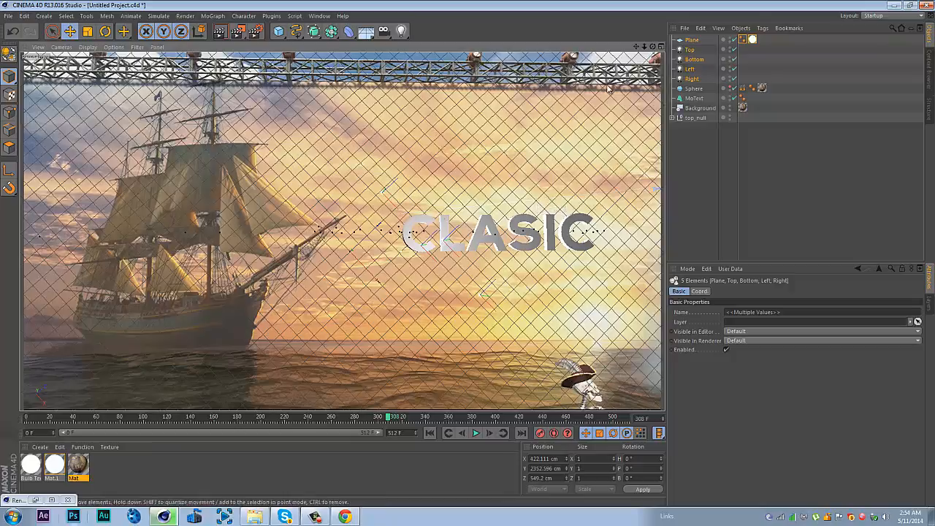
drag(652, 47, 387, 210)
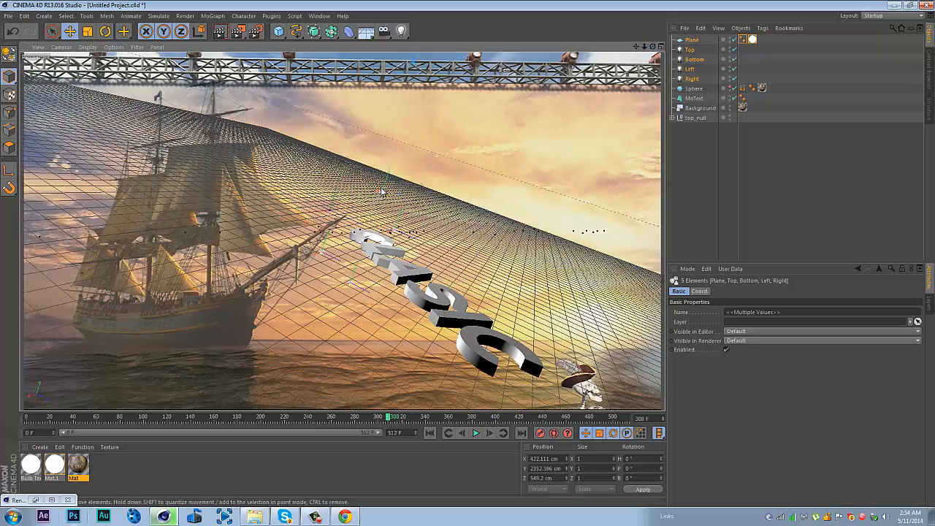
drag(319, 176, 412, 146)
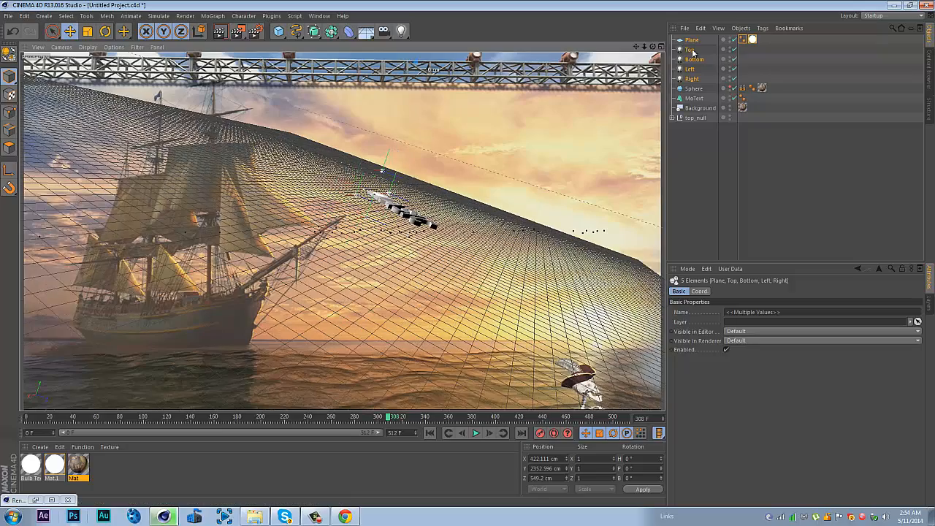
drag(651, 47, 366, 354)
drag(202, 421, 430, 422)
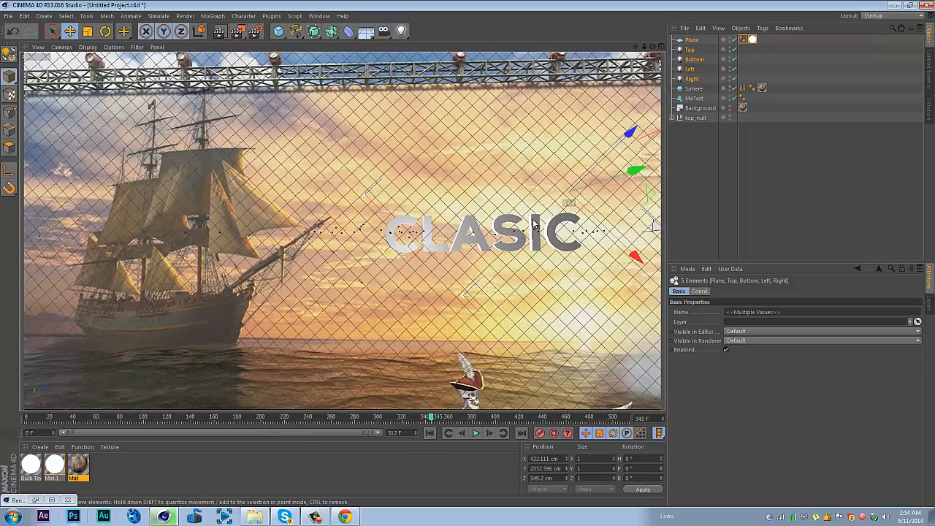
alt+drag(534, 224, 574, 234)
mouse_move(617, 273)
mouse_down()
mouse_move(647, 281)
mouse_move(633, 264)
mouse_up()
drag(618, 196, 469, 253)
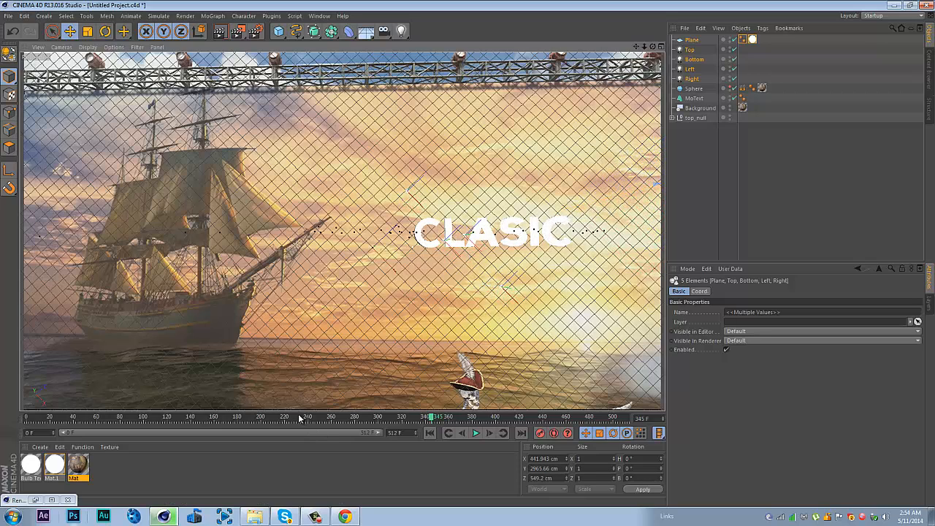
drag(299, 418, 252, 415)
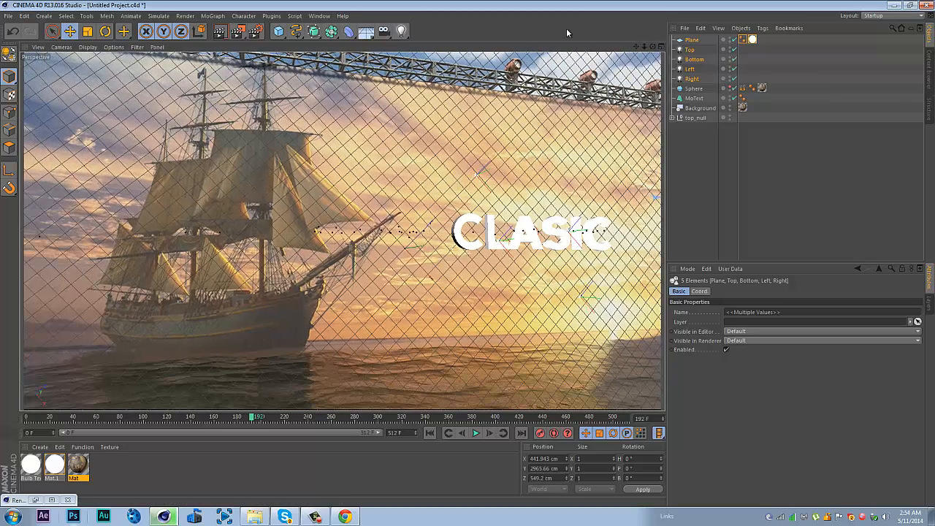
Step: Undo the light moves and earlier edits back through the merge of the first lighting studio
click(14, 31)
click(14, 30)
click(14, 31)
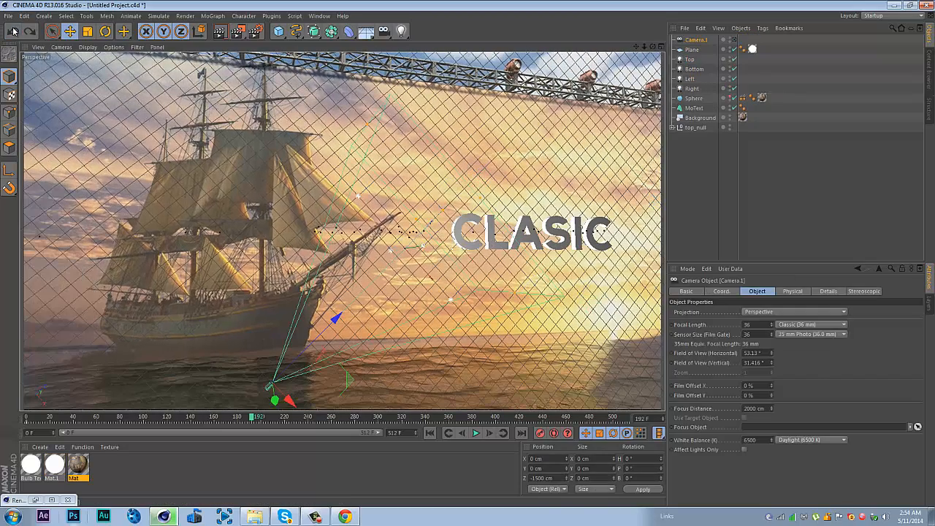
click(14, 31)
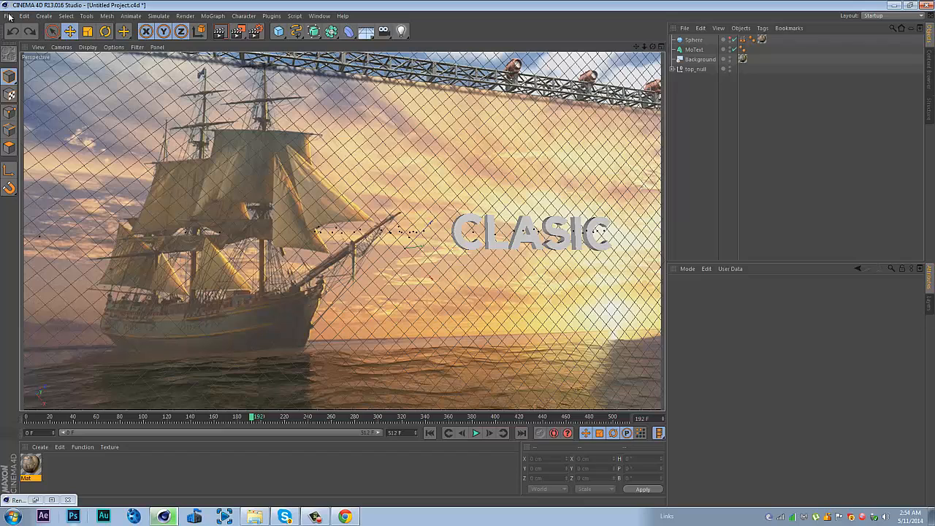
Step: Merge the SoaR Logo + Lightroom file from Desktop > STUFF > ALL MY CLIPS into the project
click(9, 16)
click(22, 48)
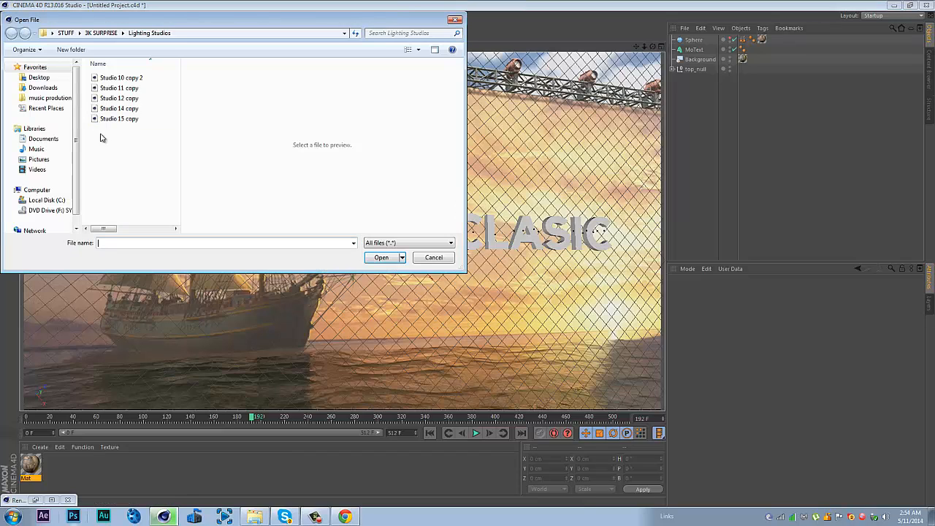
click(41, 33)
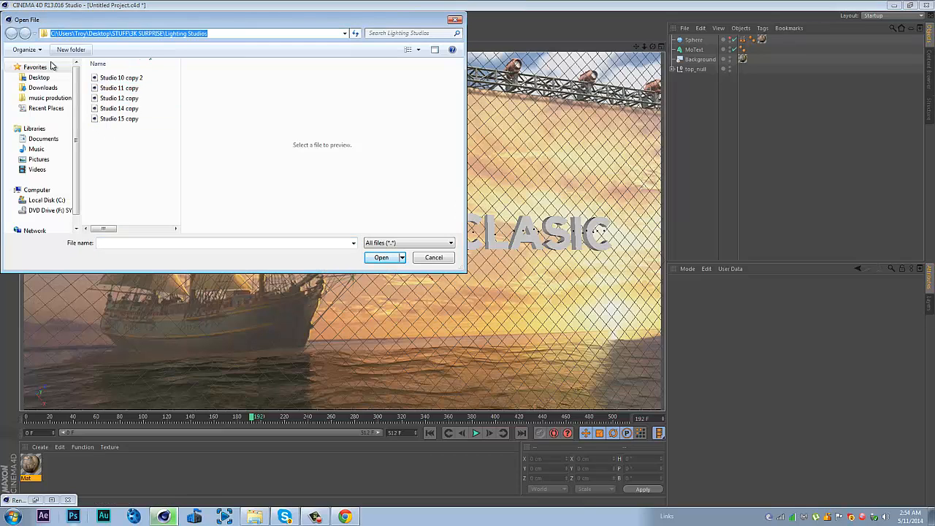
click(42, 86)
click(39, 77)
double_click(110, 108)
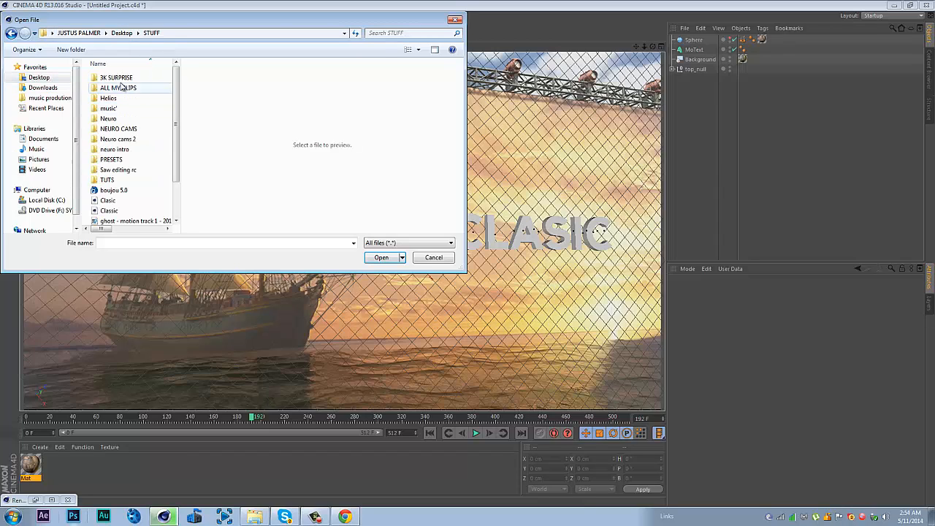
double_click(124, 87)
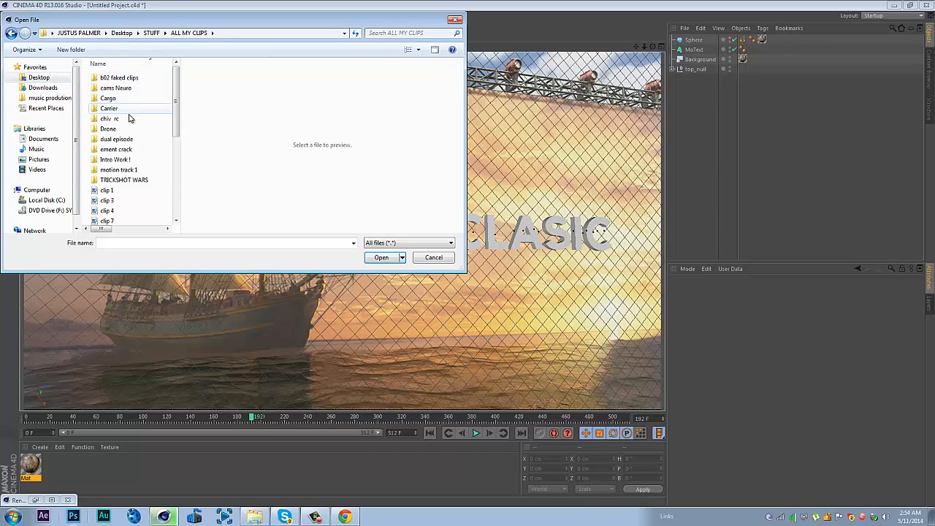
scroll(132, 177, down, 10)
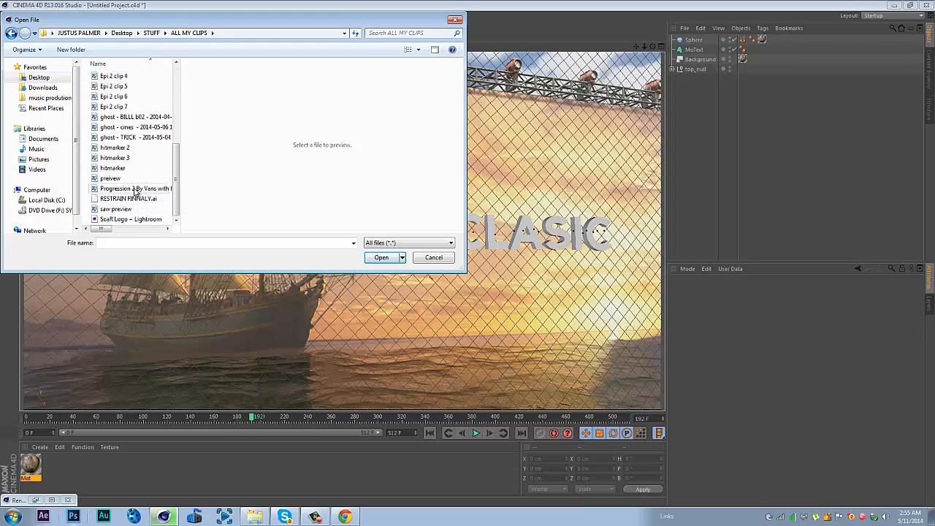
double_click(128, 220)
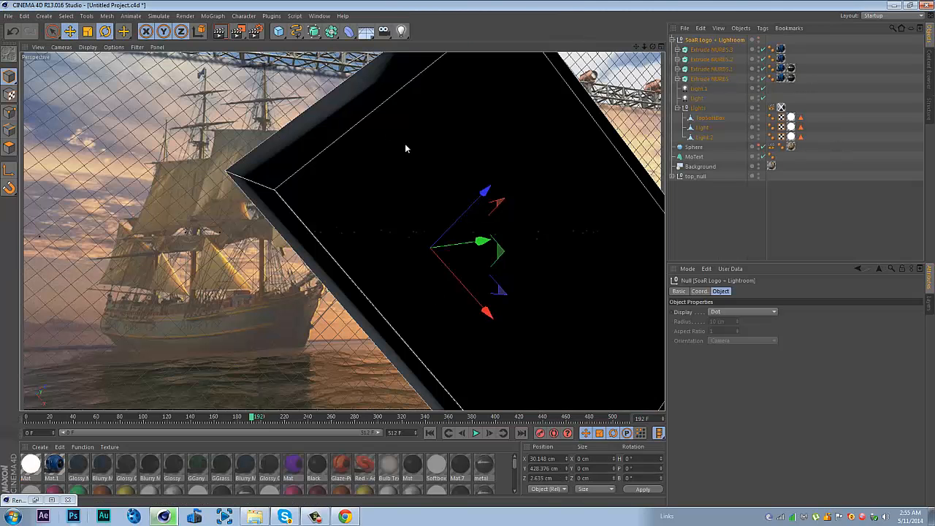
Step: Rotate the SoaR Logo + Lightroom group upright to about H -30.3°, P -78.7°, B -76.6°
click(106, 31)
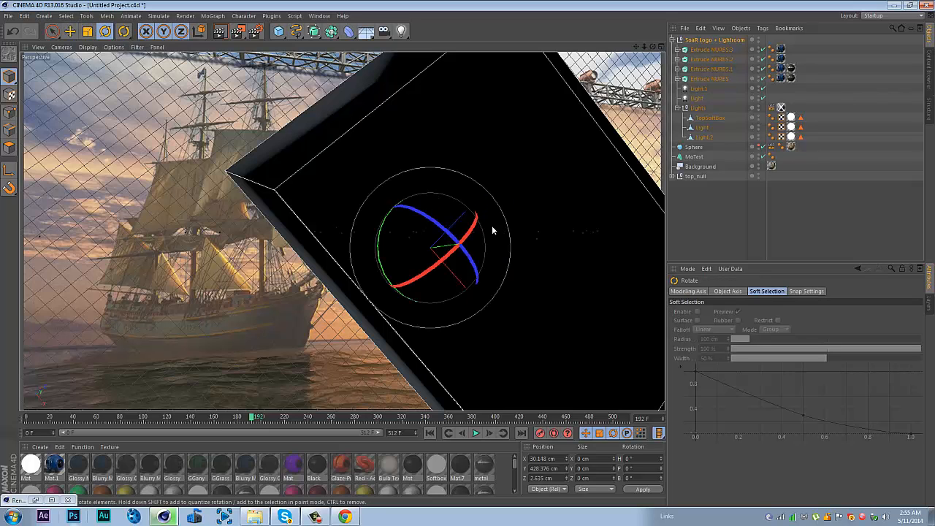
drag(491, 231, 523, 232)
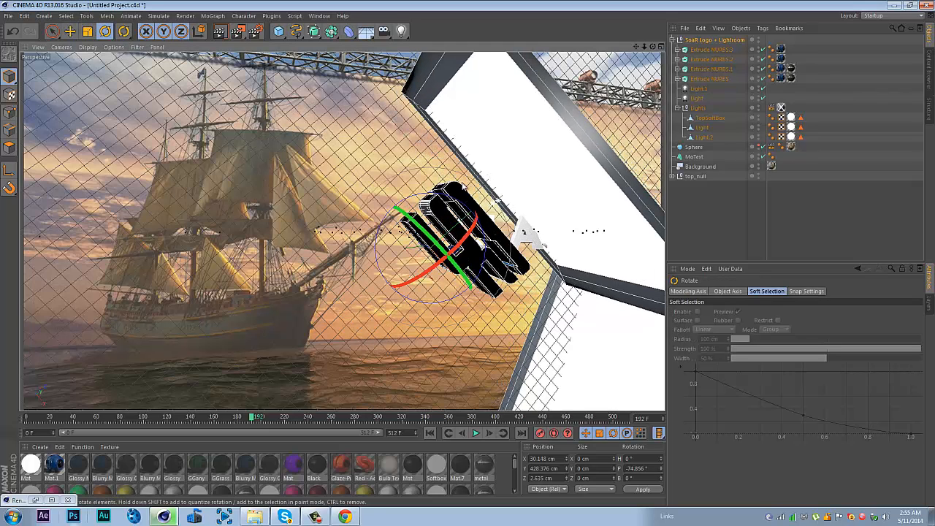
drag(377, 206, 441, 213)
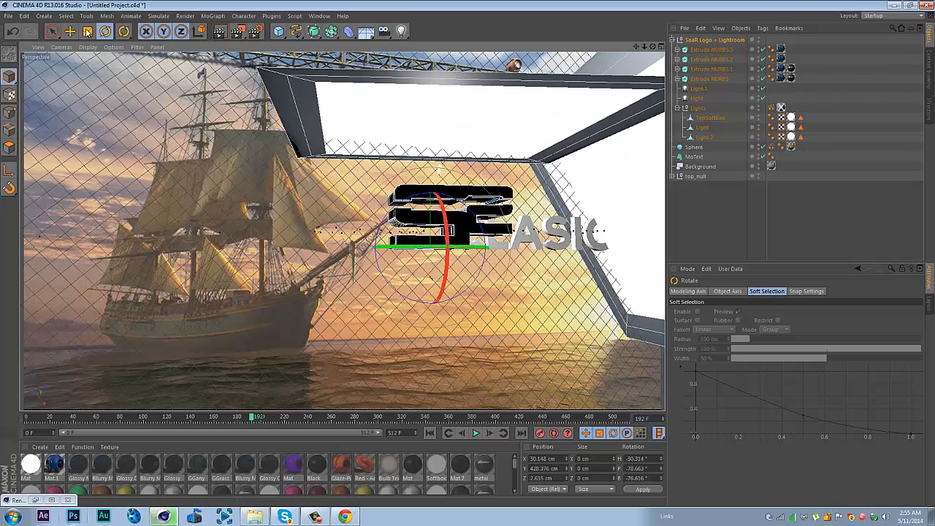
Step: Move the SoaR Logo + Lightroom group over the CLASIC text to about X 806, Y 241, Z 698 cm, checking it at frame 339
key(e)
drag(495, 252, 571, 249)
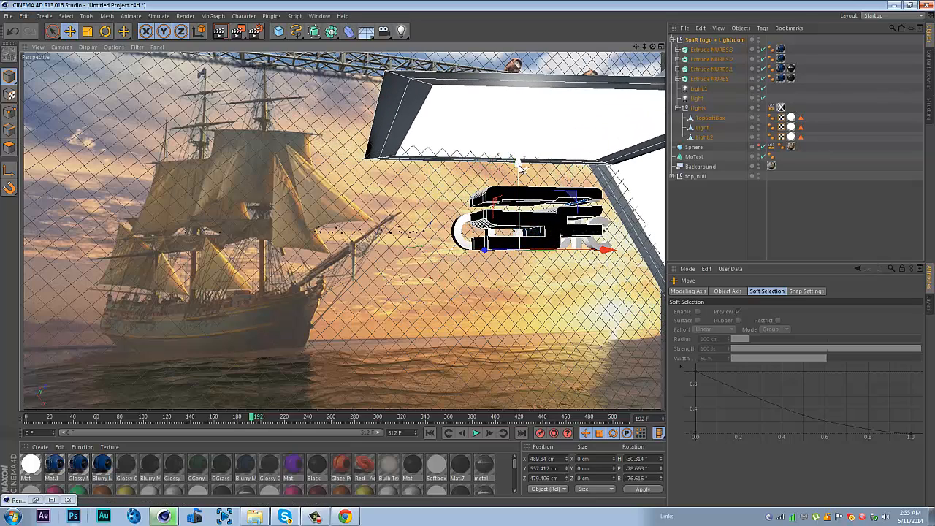
drag(519, 168, 522, 180)
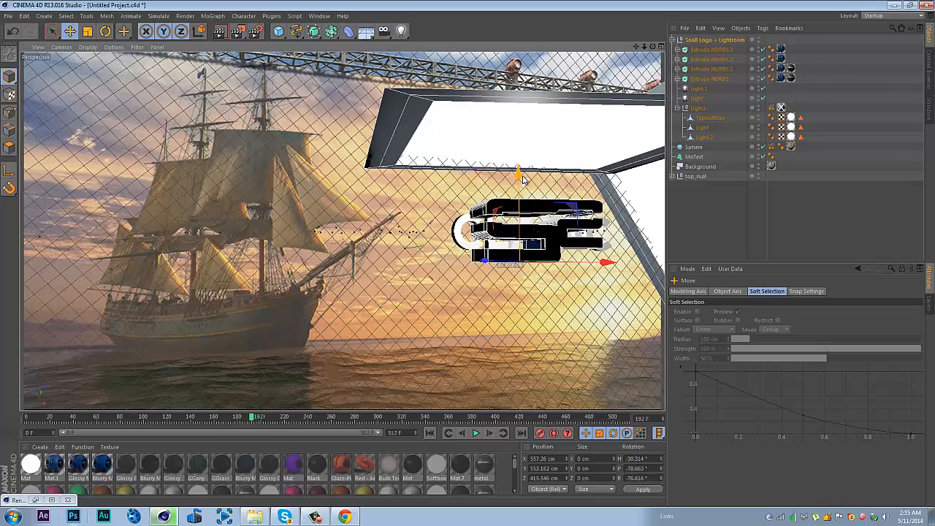
drag(653, 46, 476, 247)
drag(409, 252, 381, 263)
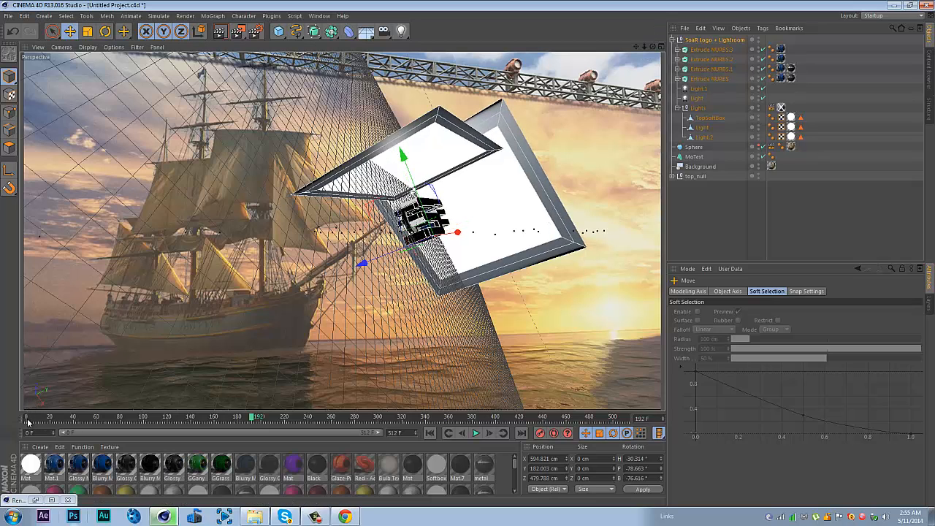
drag(27, 417, 494, 303)
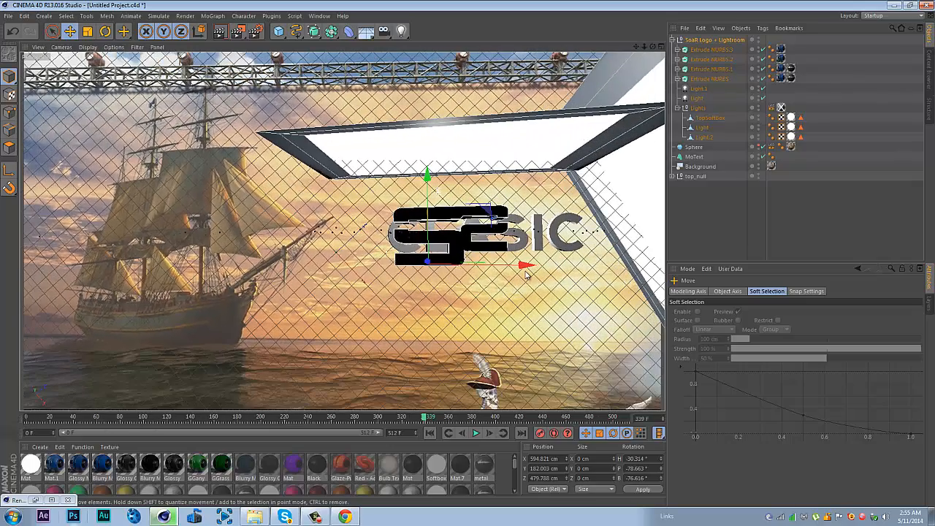
drag(526, 274, 560, 276)
click(688, 223)
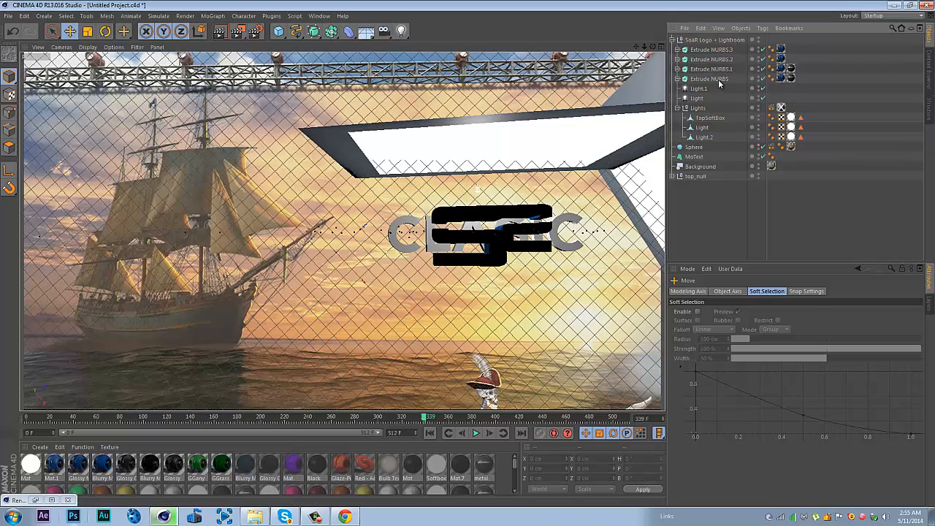
Step: Duplicate the SoaR Logo + Lightroom group and rotate the copy so its light panels surround the text from below and the ship side
click(719, 81)
click(705, 40)
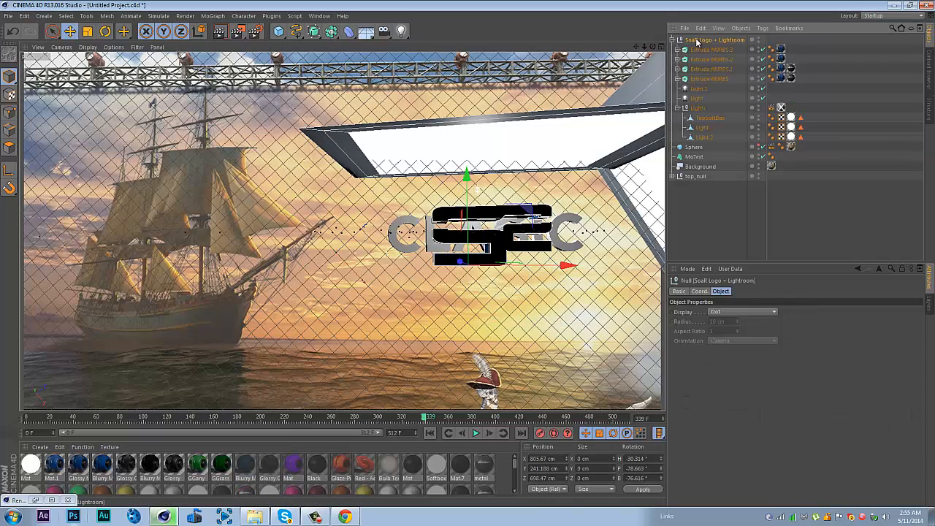
key(ctrl+c)
key(ctrl+v)
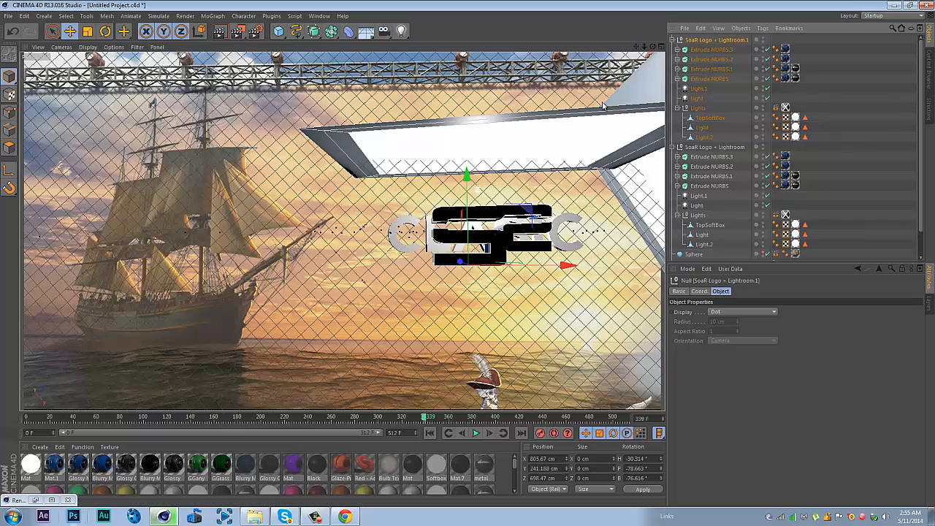
click(104, 35)
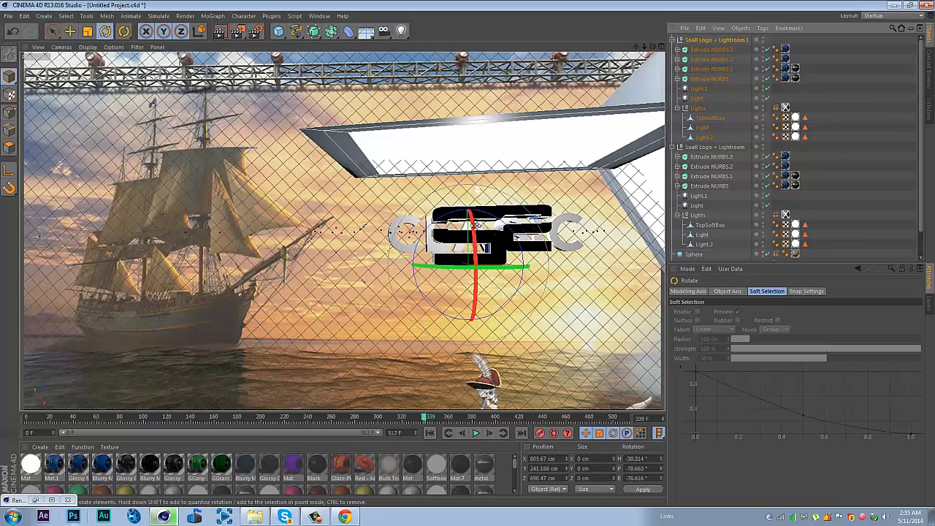
drag(474, 232, 468, 255)
drag(515, 233, 593, 283)
Step: Delete the four Extrude NURBS logo objects from the duplicated lightroom group
click(731, 60)
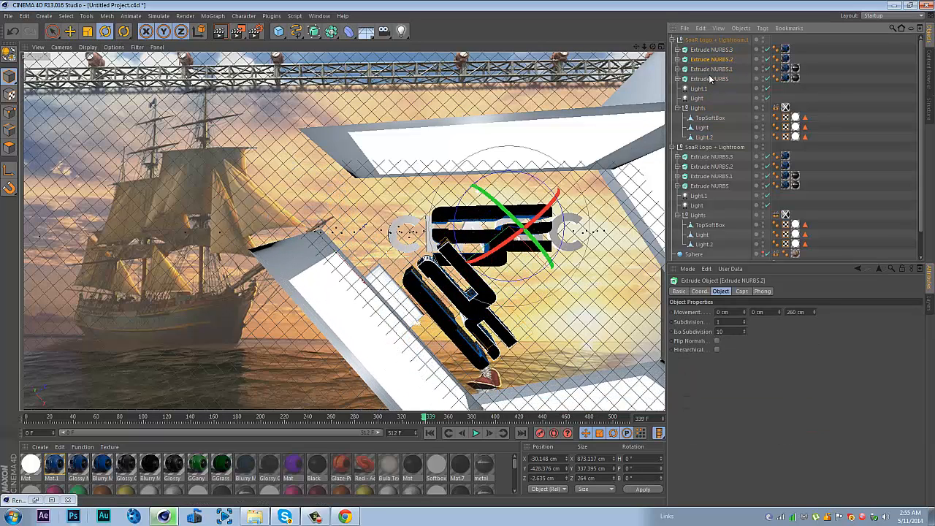
ctrl+click(709, 78)
ctrl+click(707, 69)
ctrl+click(706, 50)
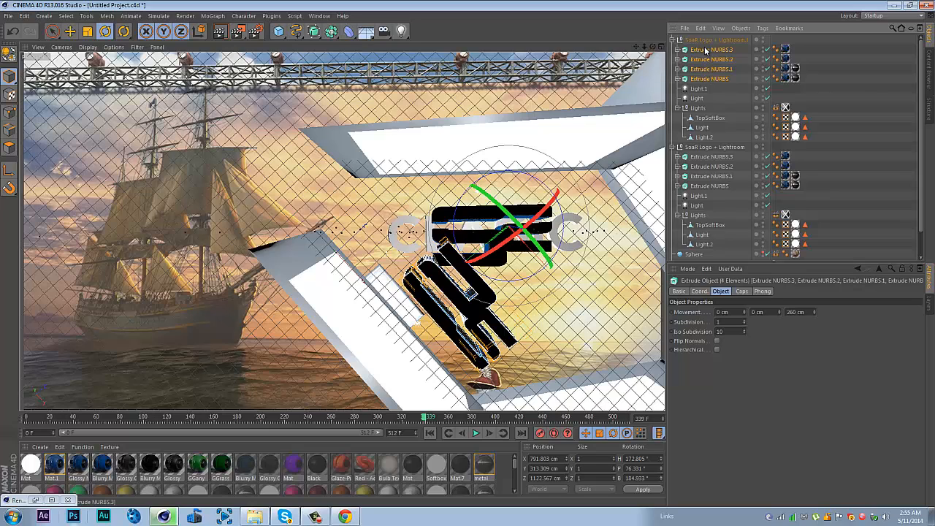
key(Delete)
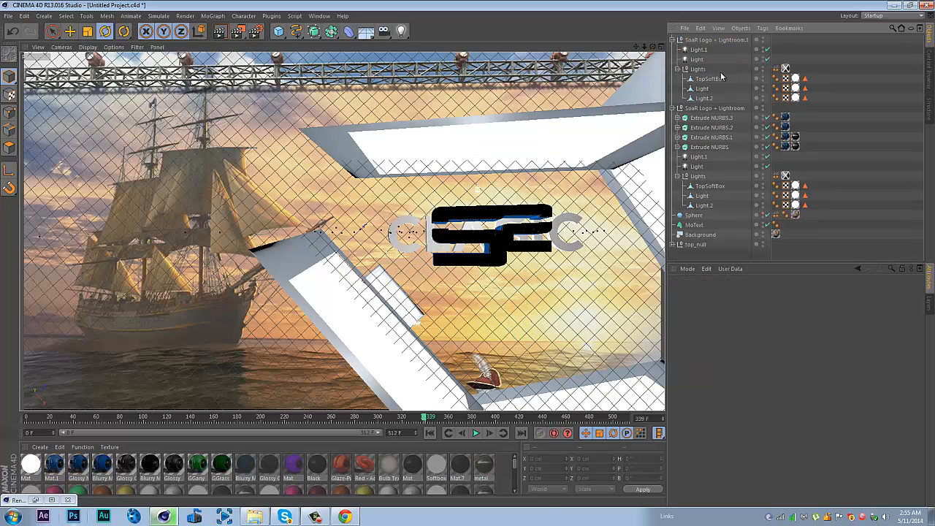
Step: Delete the four Extrude NURBS logo objects from the original lightroom group and collapse both groups in the object list
click(709, 117)
ctrl+click(710, 127)
ctrl+click(710, 136)
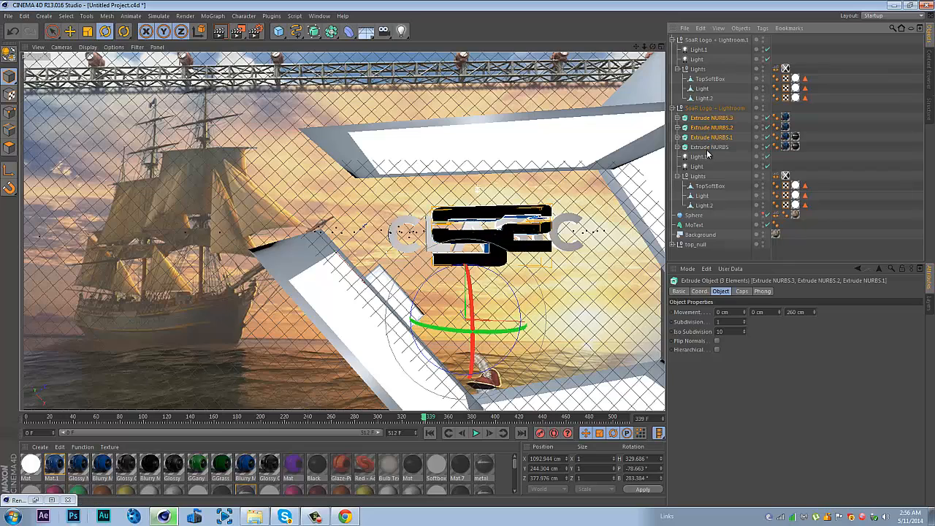
ctrl+click(707, 150)
key(Delete)
click(678, 39)
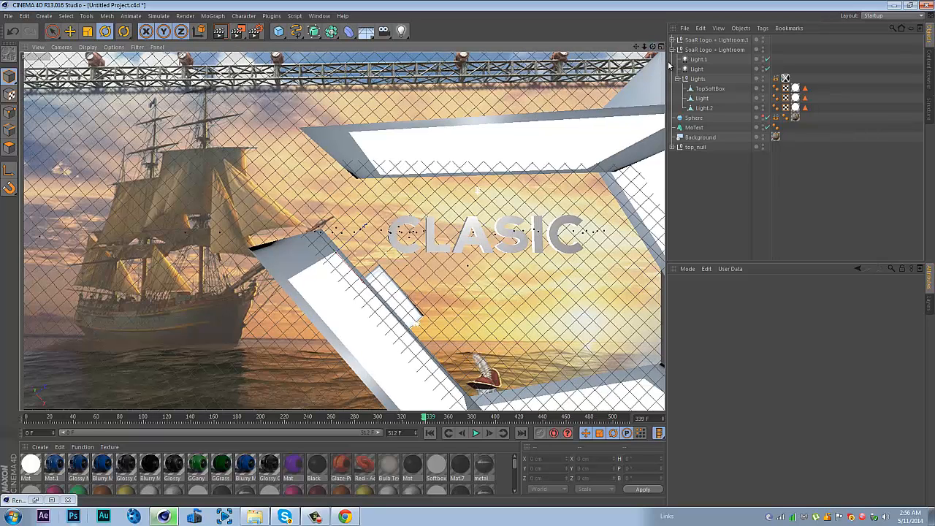
click(679, 49)
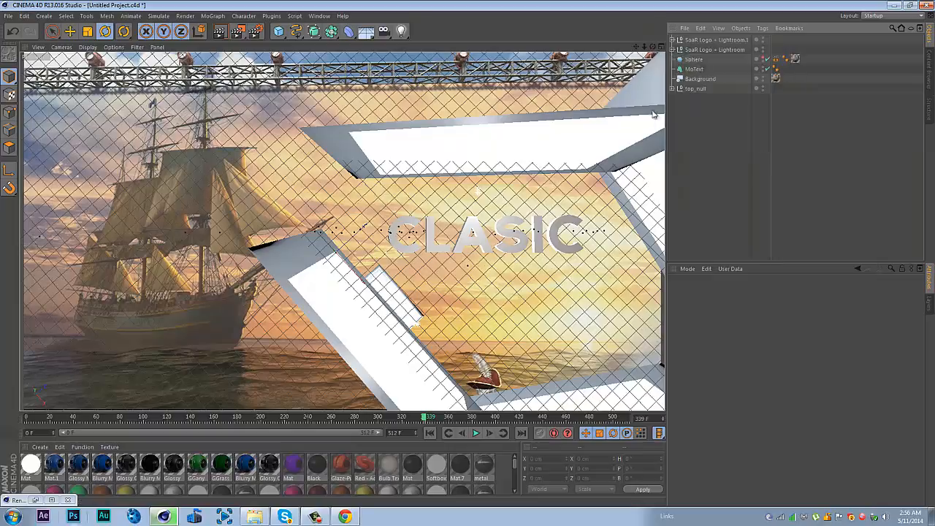
Step: Set the depth of the CLASIC MoText to 100 cm and check the text at frame 355
drag(652, 46, 468, 257)
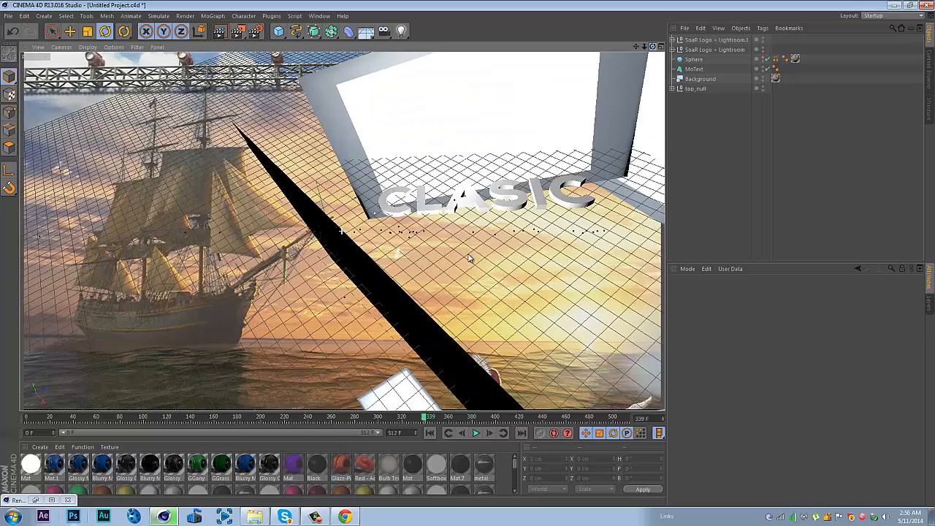
click(694, 68)
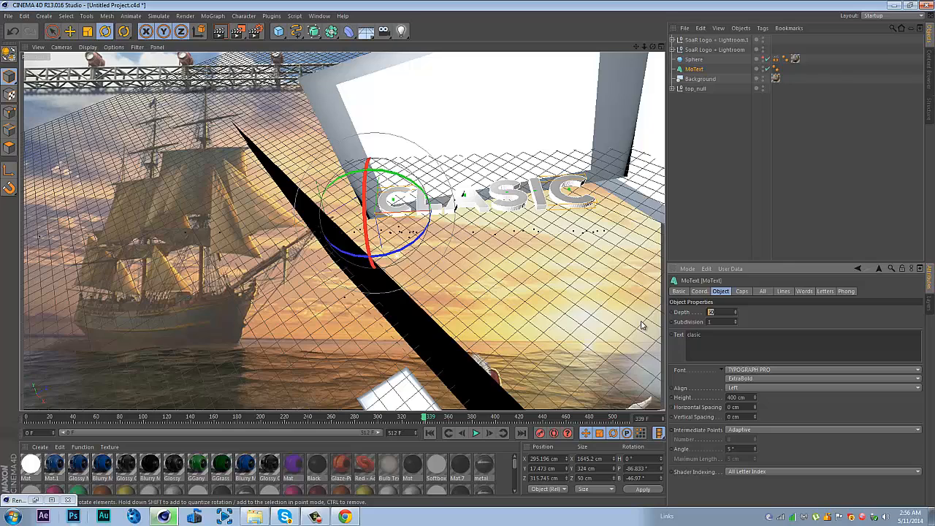
text(1)
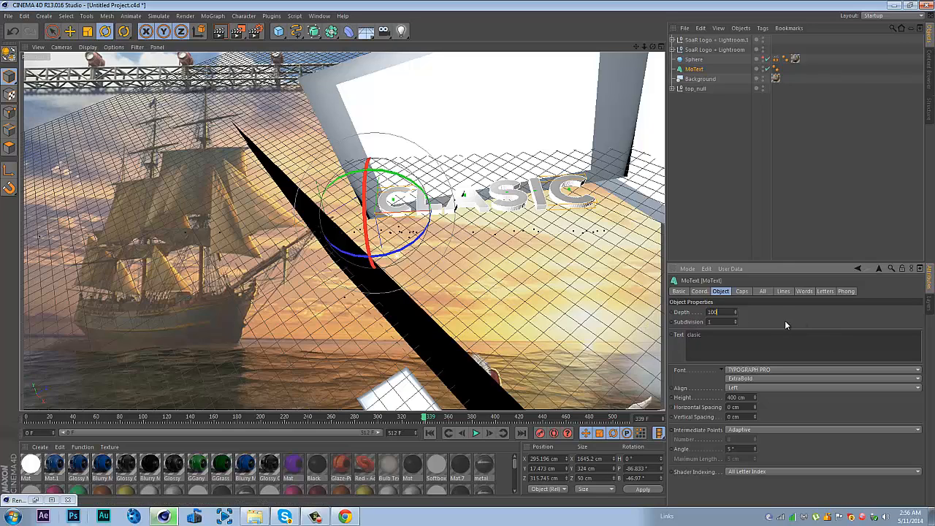
text(00)
key(Return)
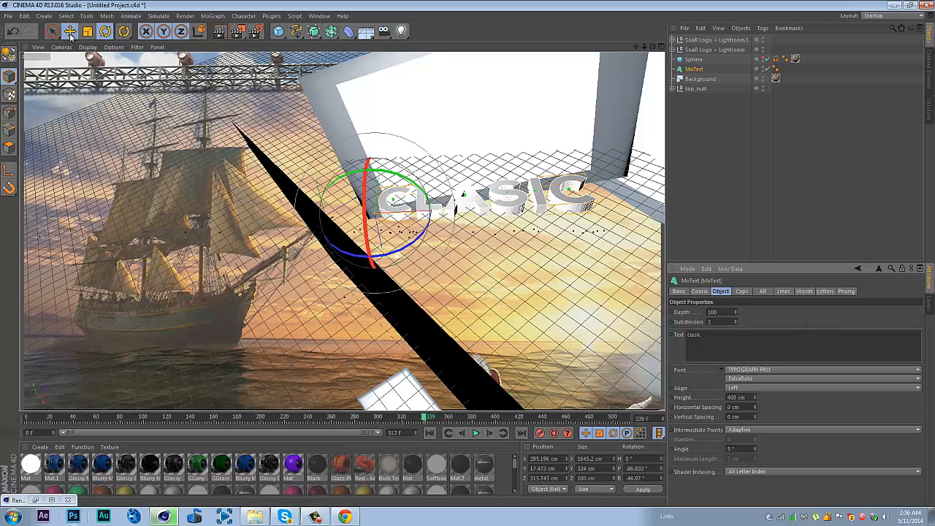
key(e)
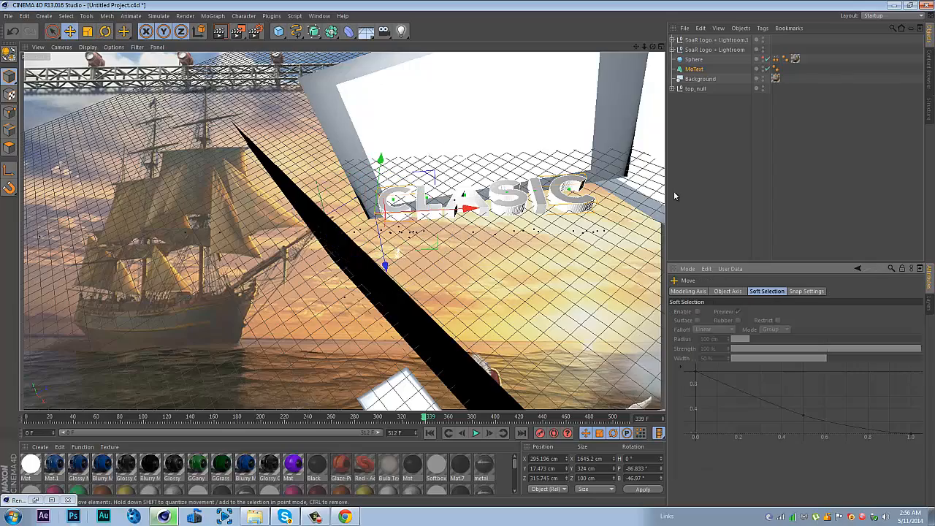
click(170, 416)
drag(170, 417, 443, 437)
click(500, 464)
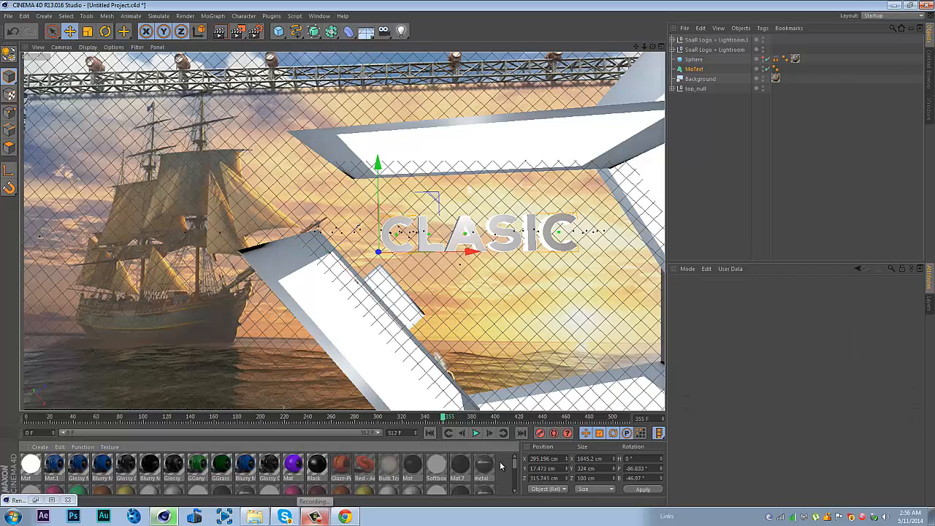
Step: Examine the available materials, including Blurry Metal.1, Mat.6, metal and Mat.1, as candidates for the CLASIC text
click(155, 466)
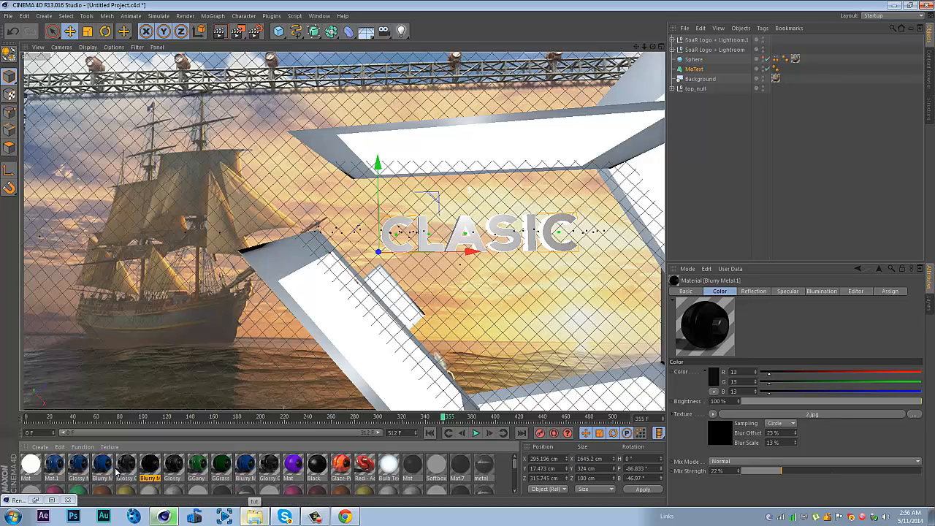
scroll(296, 477, down, 2)
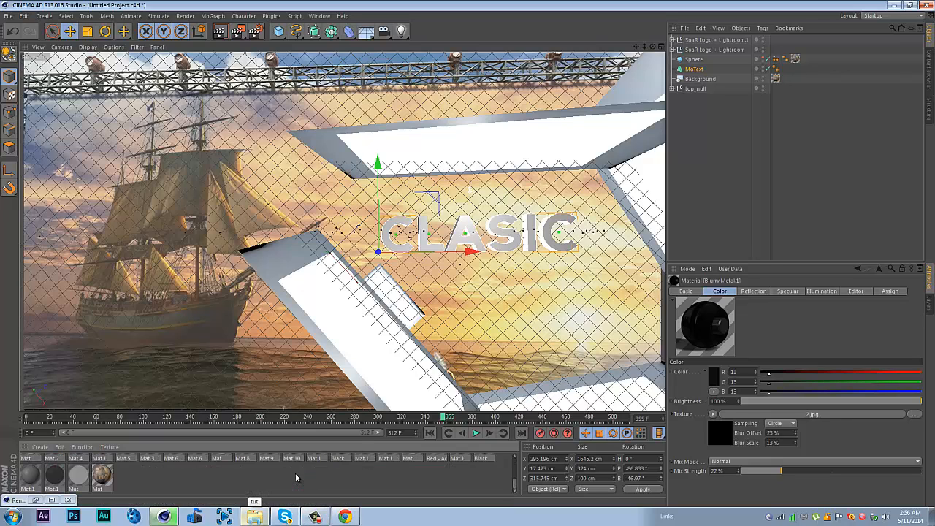
scroll(241, 470, up, 2)
click(174, 473)
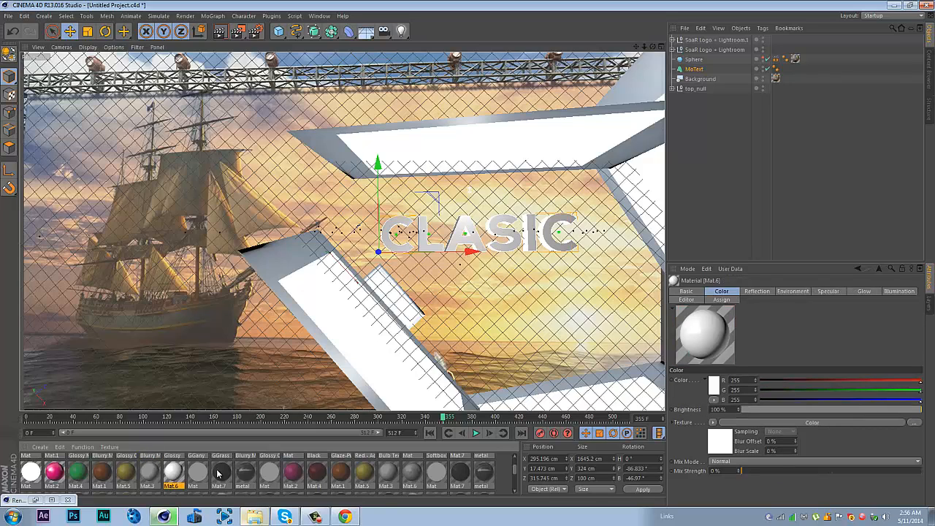
click(245, 473)
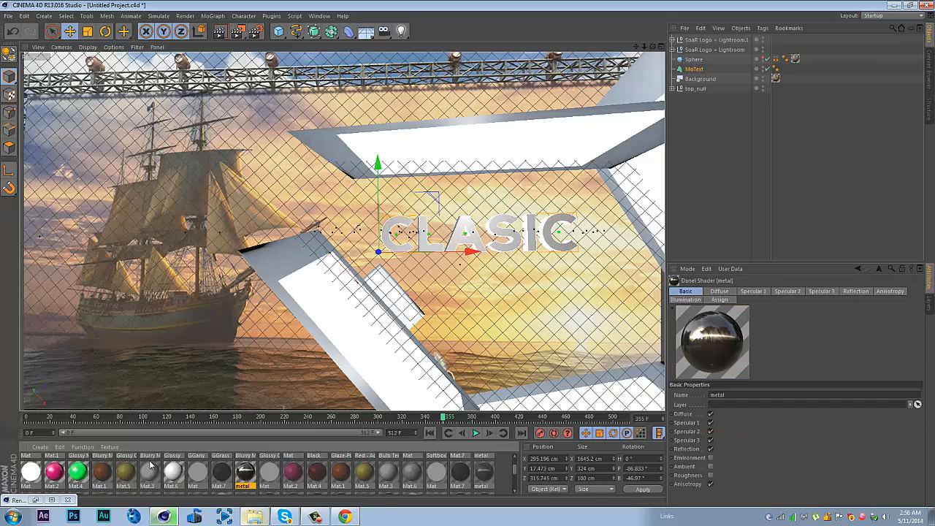
scroll(256, 462, down, 1)
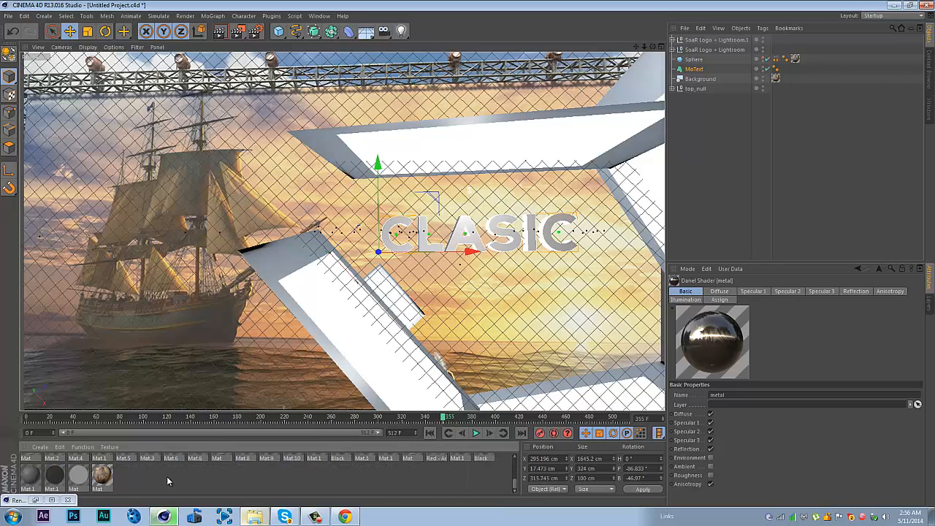
scroll(167, 480, up, 3)
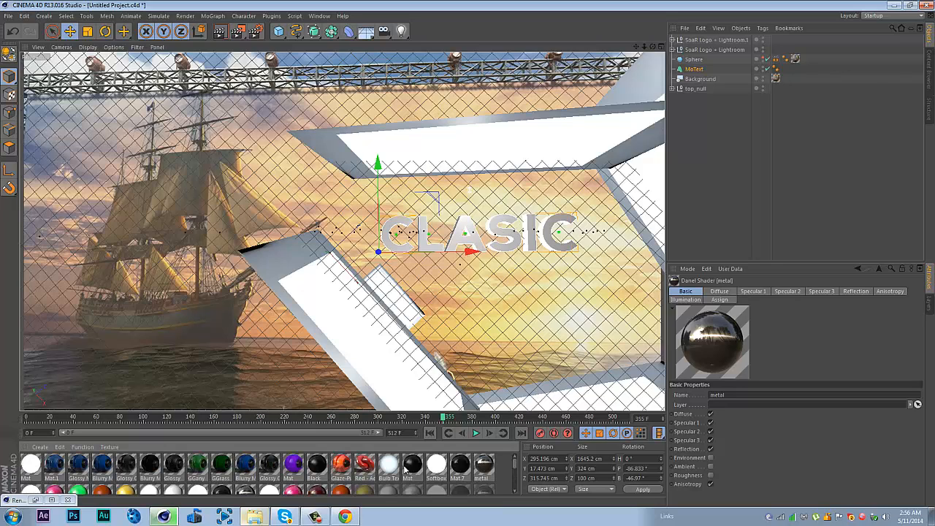
scroll(512, 494, down, 2)
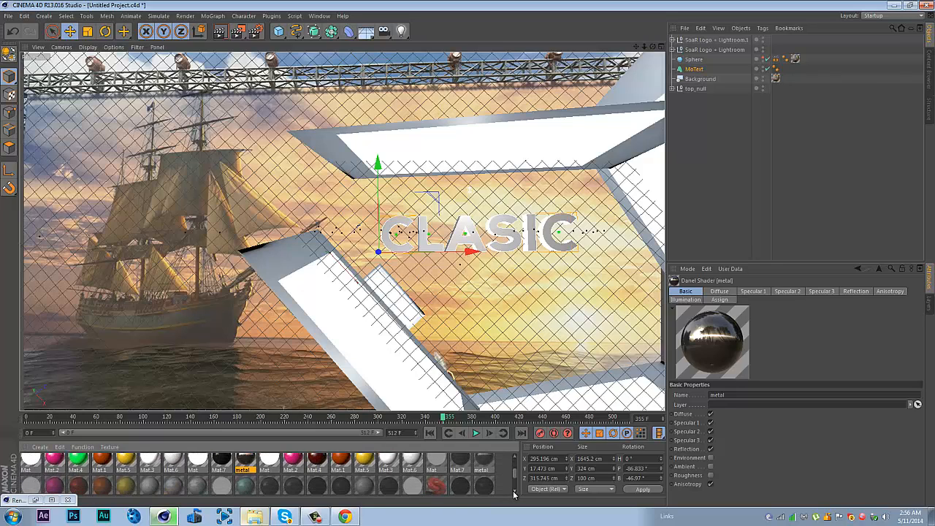
scroll(513, 494, down, 3)
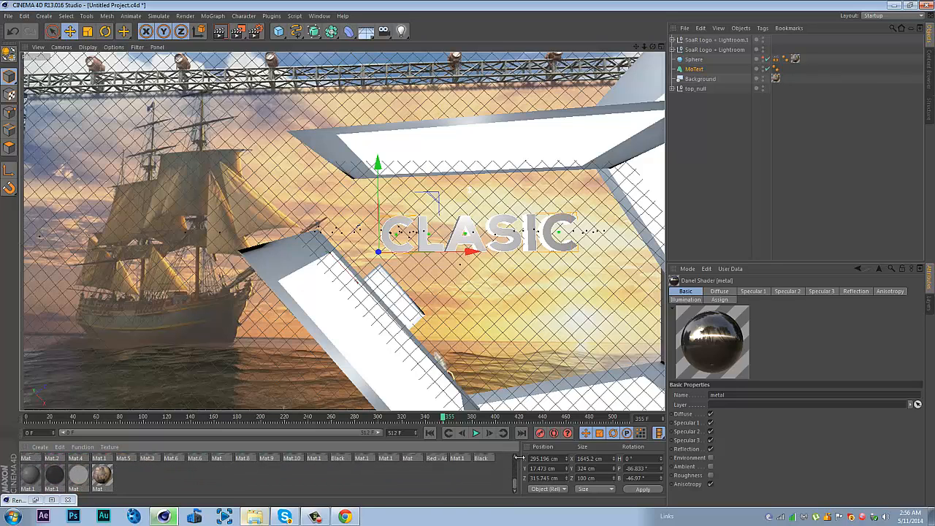
click(29, 482)
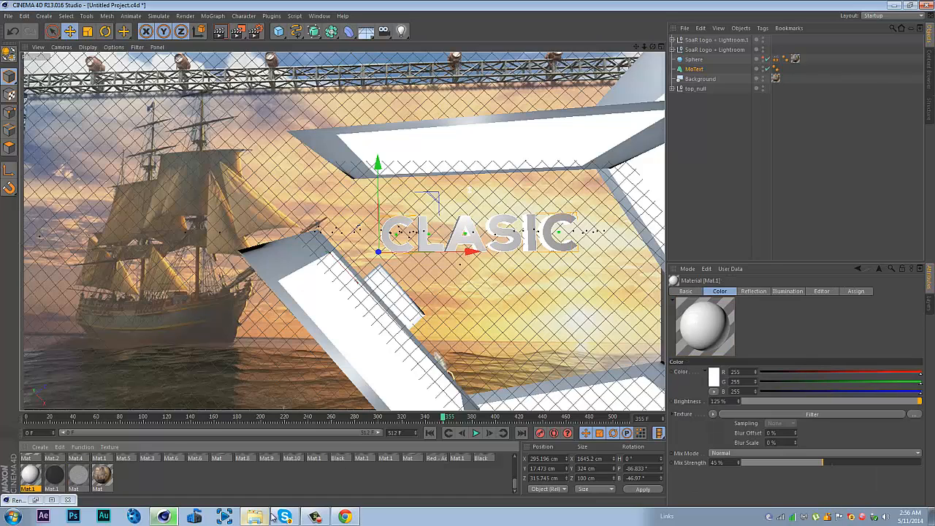
click(293, 490)
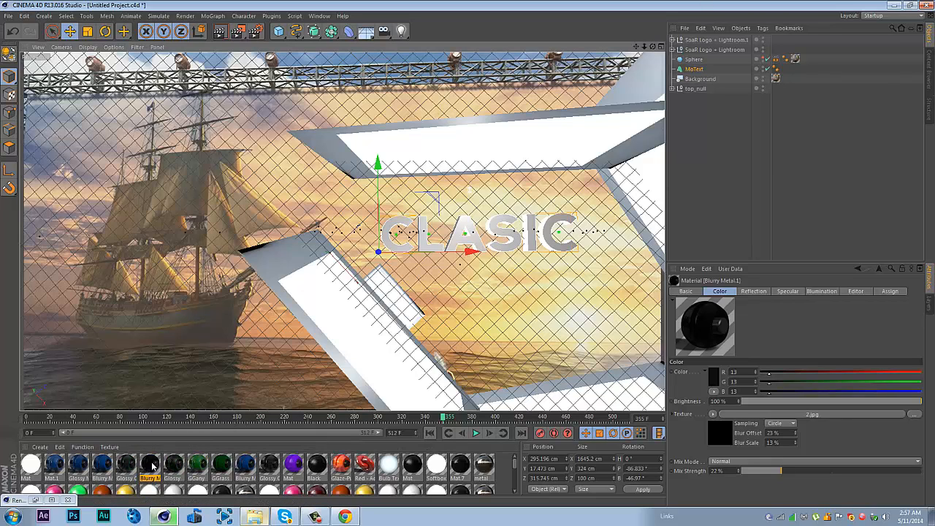
Step: Apply the Blurry Metal.1 material to the CLASIC MoText with Cubic projection, restricted to selection C1
drag(688, 68, 690, 70)
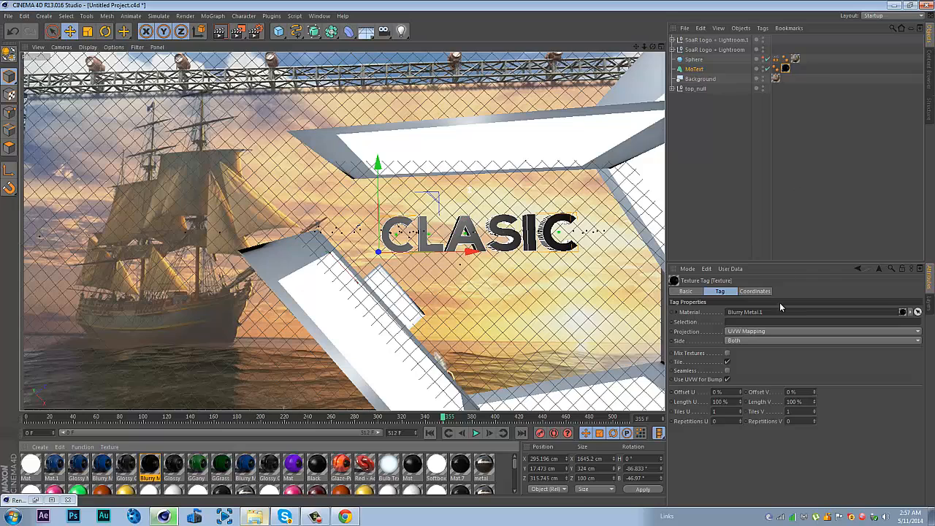
click(737, 333)
click(738, 370)
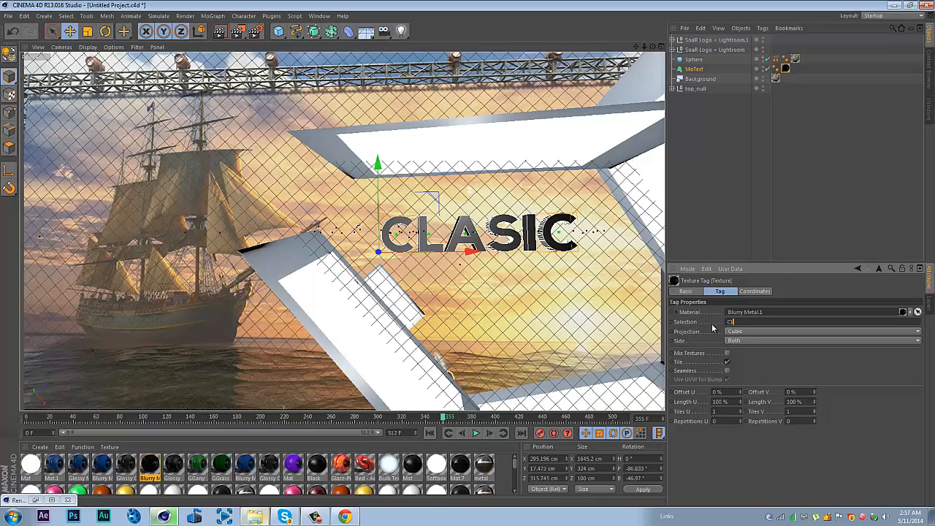
key(Return)
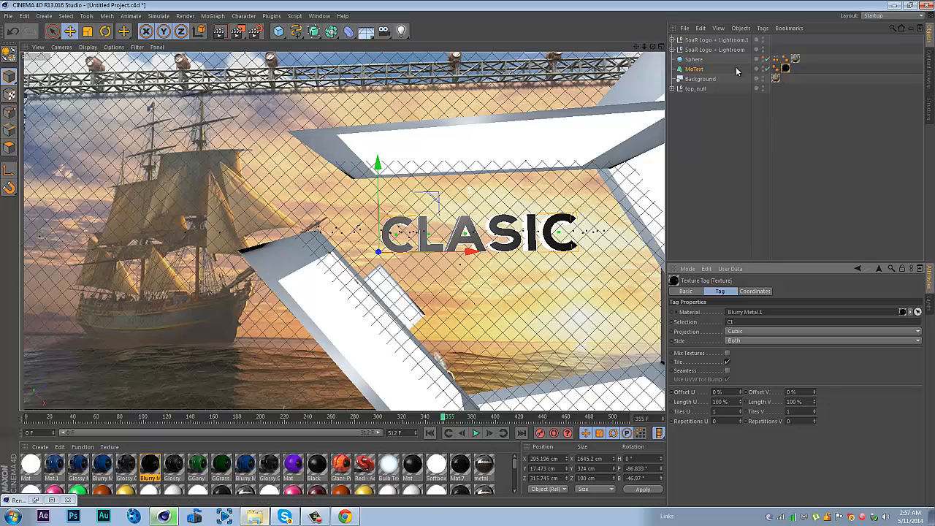
Step: Set both the start and end caps of the CLASIC MoText to Fillet Cap
click(693, 68)
click(742, 292)
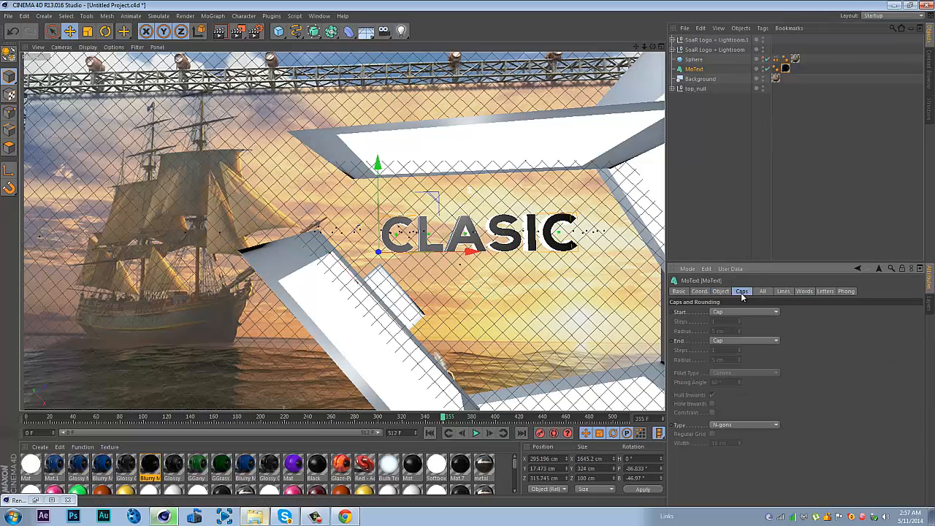
click(741, 312)
click(731, 344)
click(730, 341)
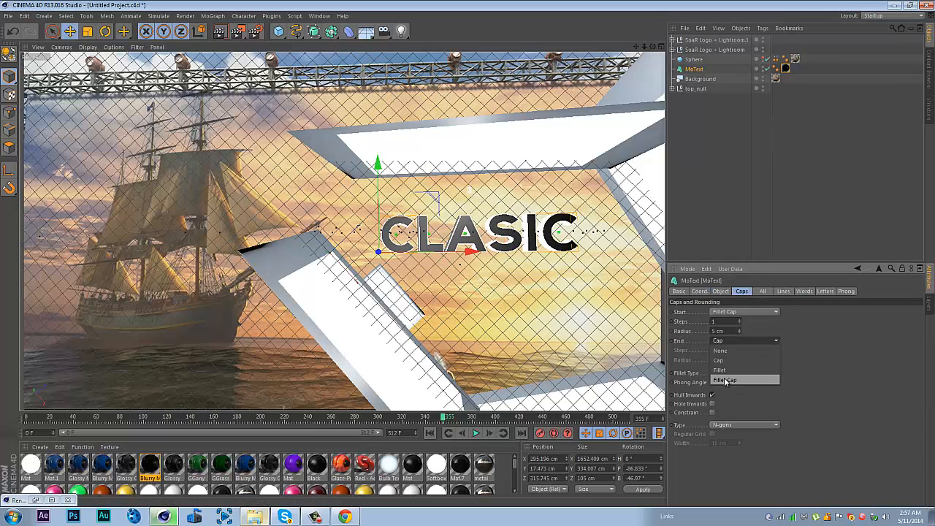
click(724, 379)
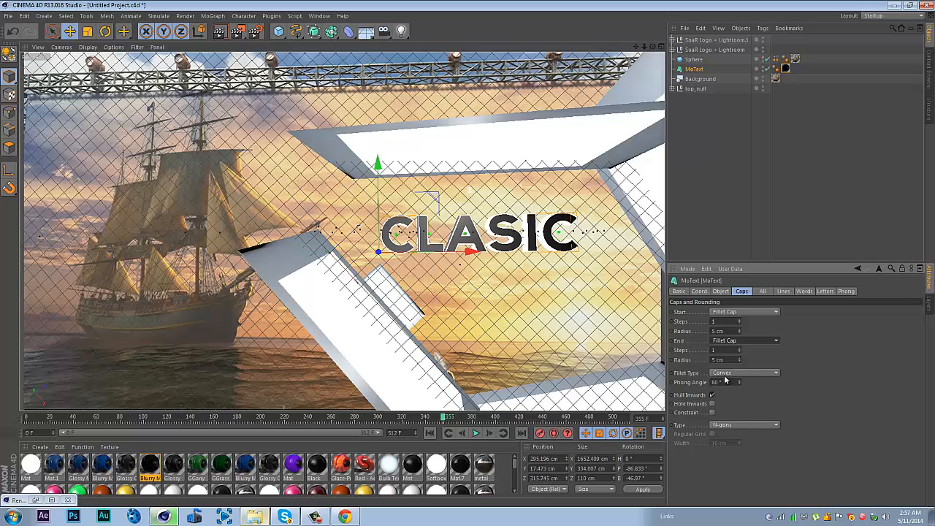
click(697, 109)
click(692, 68)
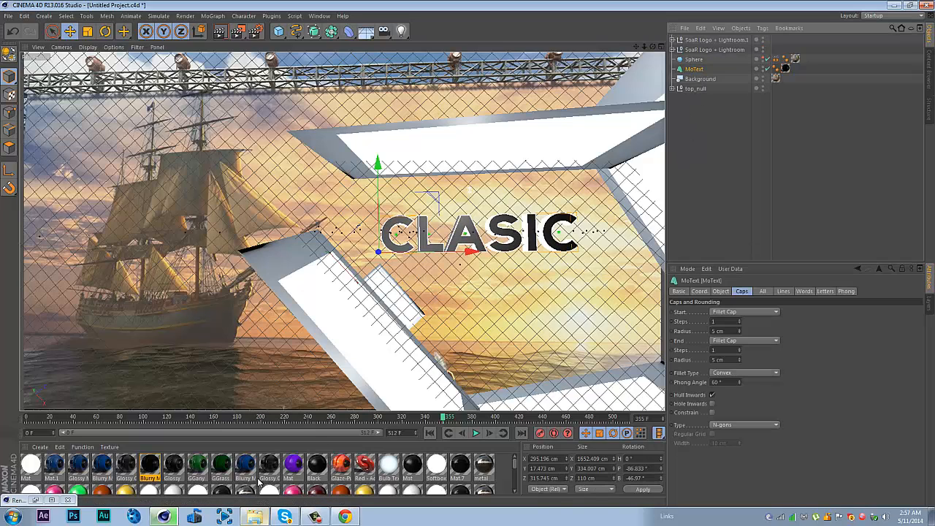
Step: Merge the scene file from the STUFF folder that brings in the Brushed, Chrome and Gold materials
scroll(181, 478, down, 3)
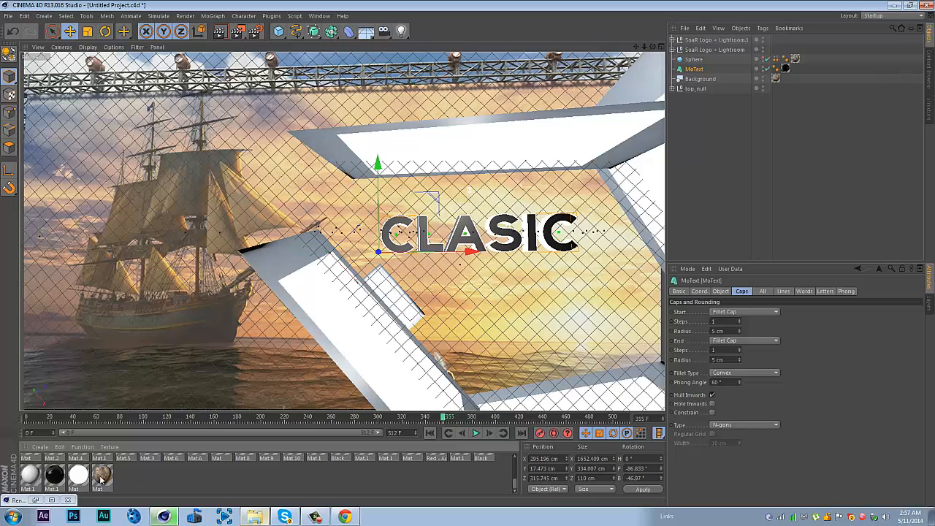
click(517, 458)
click(516, 459)
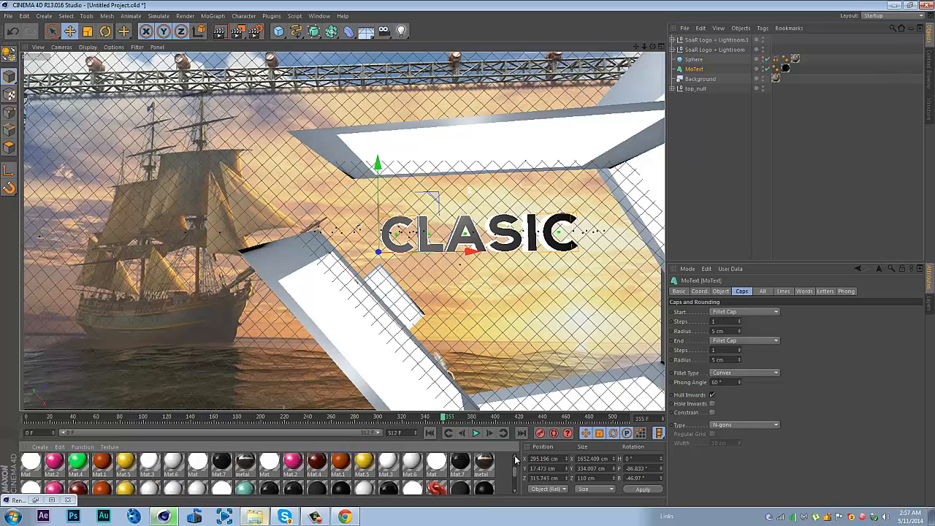
click(8, 16)
mouse_move(23, 152)
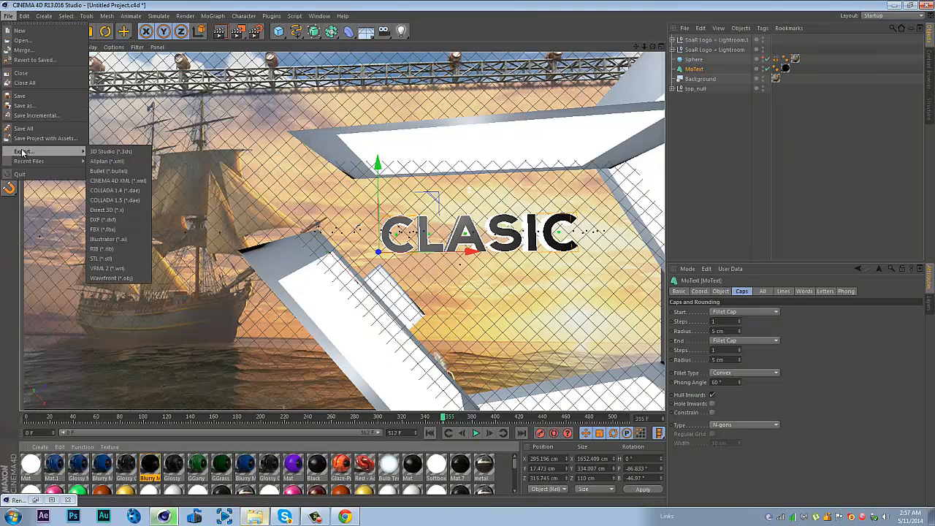
click(23, 50)
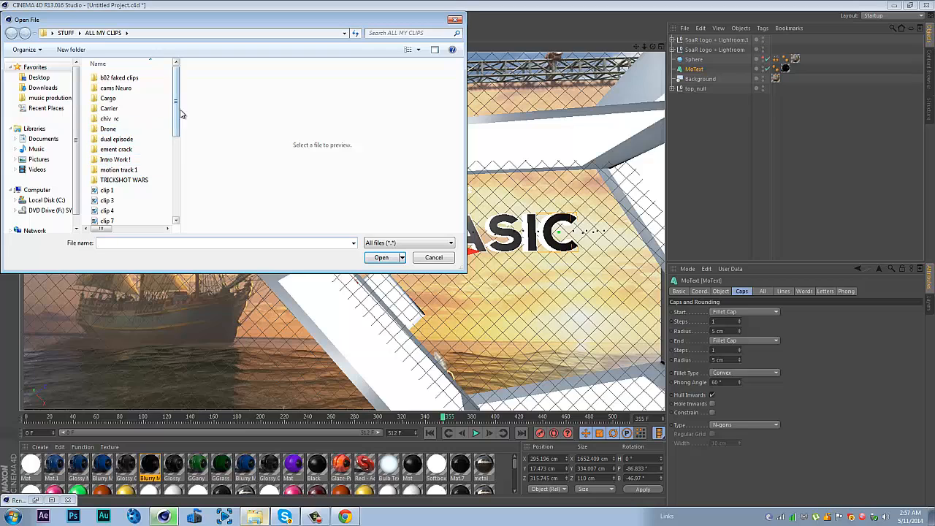
drag(176, 115, 94, 45)
click(65, 33)
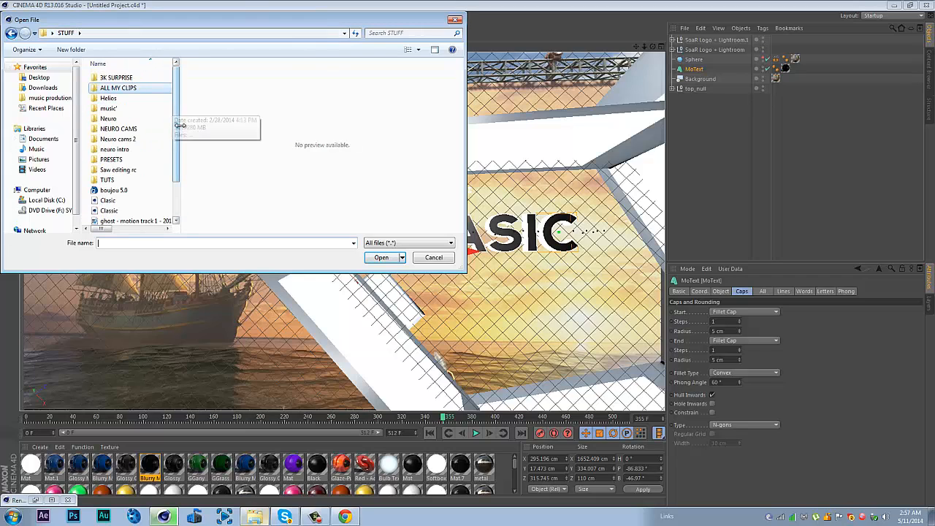
double_click(114, 223)
Step: Apply the Chrome material to the CLASIC MoText and render a preview of the view at frame 398
click(102, 466)
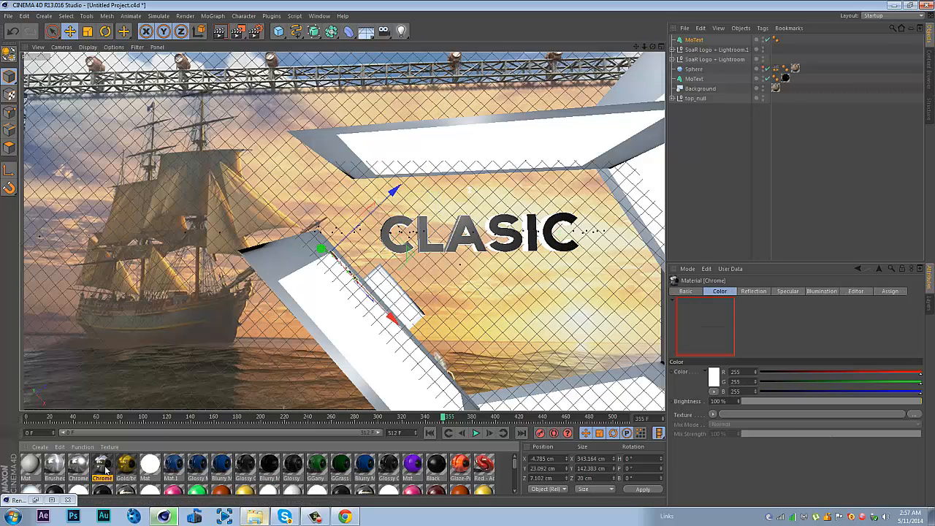
drag(654, 90, 705, 81)
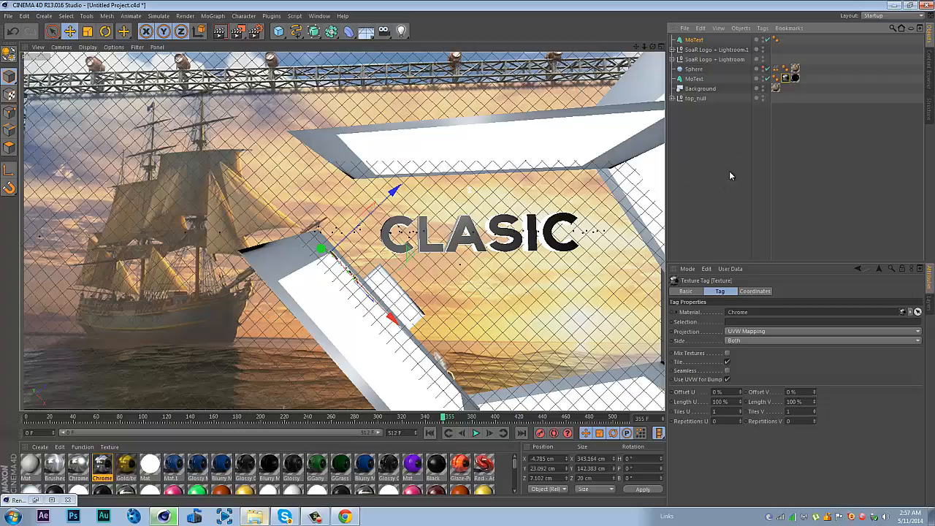
drag(652, 47, 469, 259)
drag(143, 418, 492, 417)
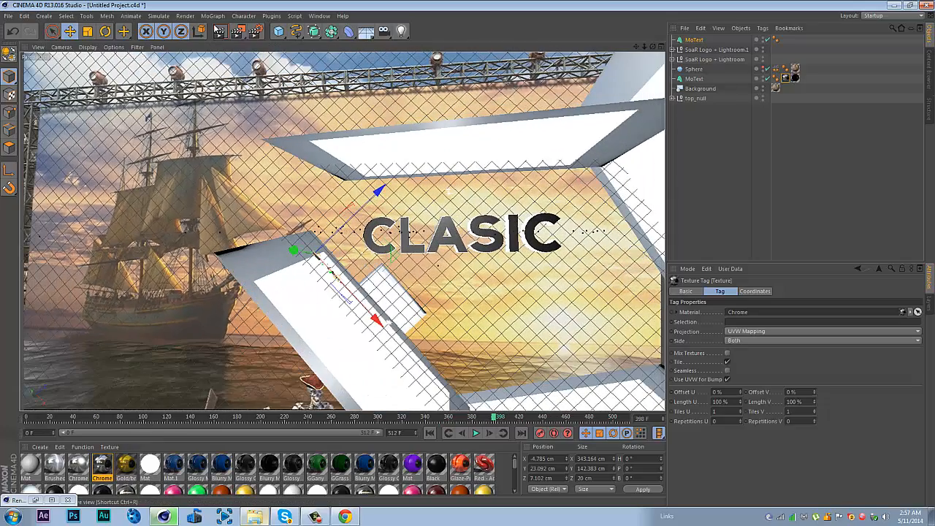
click(237, 31)
click(196, 151)
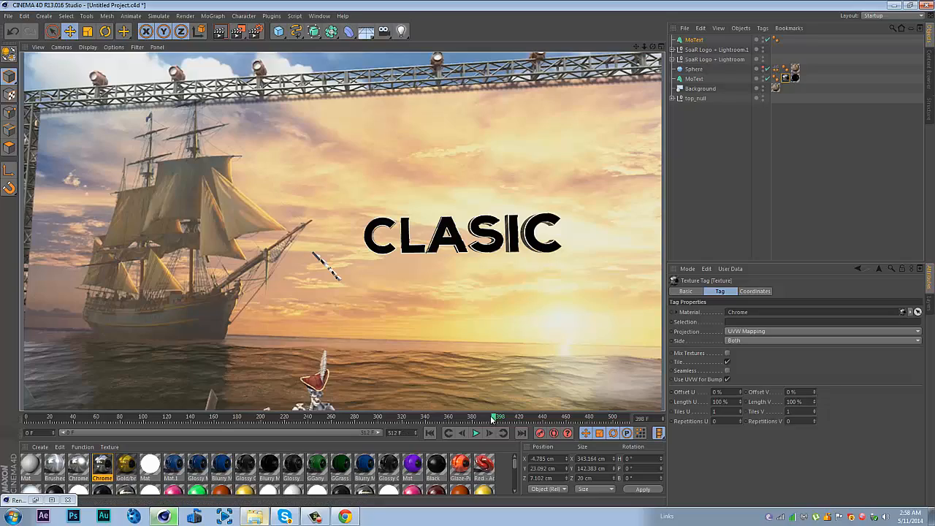
Step: Hide both SoaR Logo + Lightroom groups in the viewport and check the CLASIC text at other frames
drag(493, 418, 561, 418)
click(763, 55)
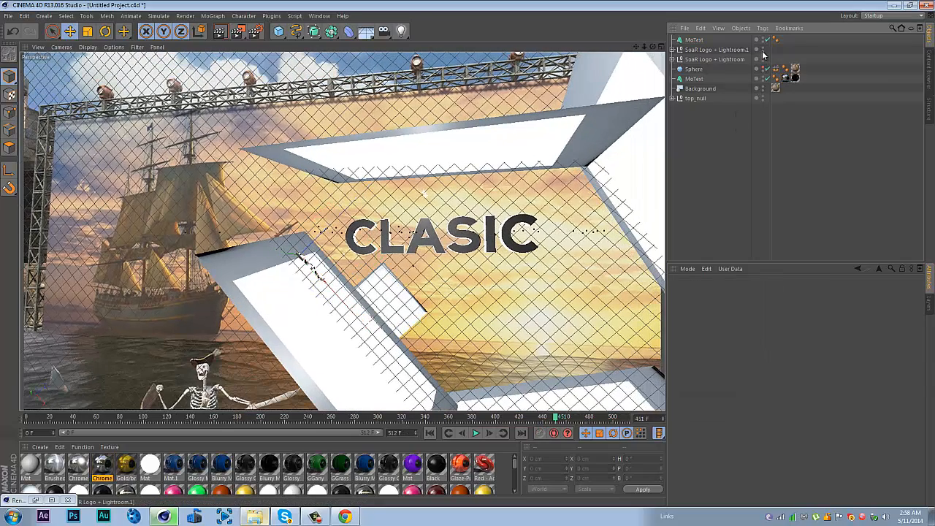
click(763, 56)
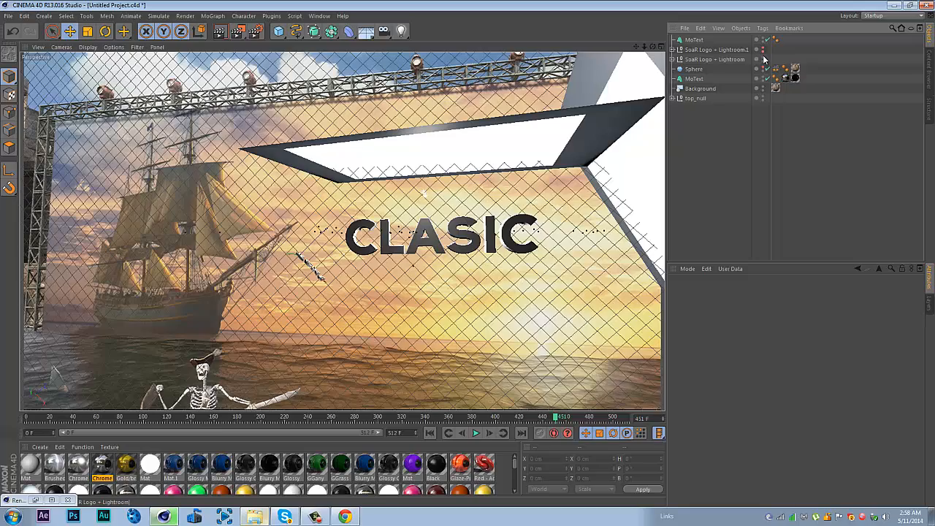
click(763, 58)
click(401, 417)
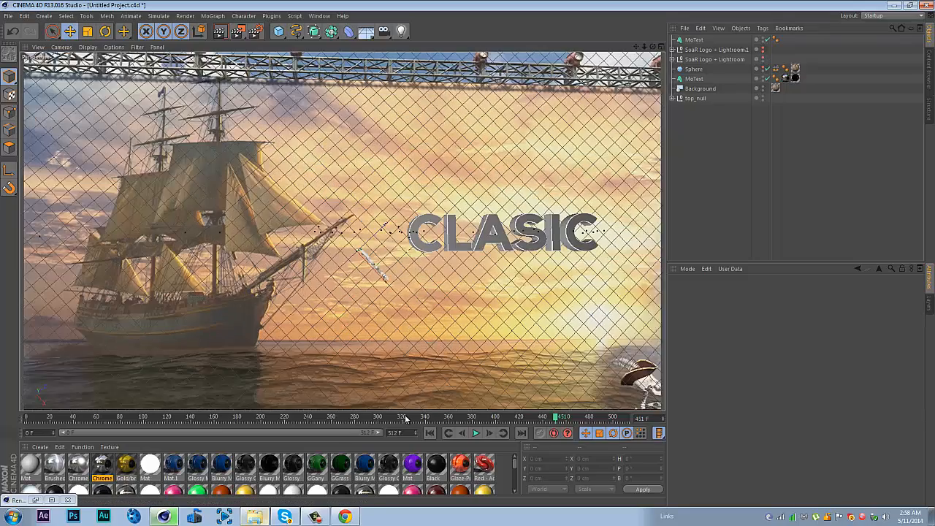
Step: Go to the last frame, 512, and delete the extra MoText that has no material
drag(537, 426, 710, 446)
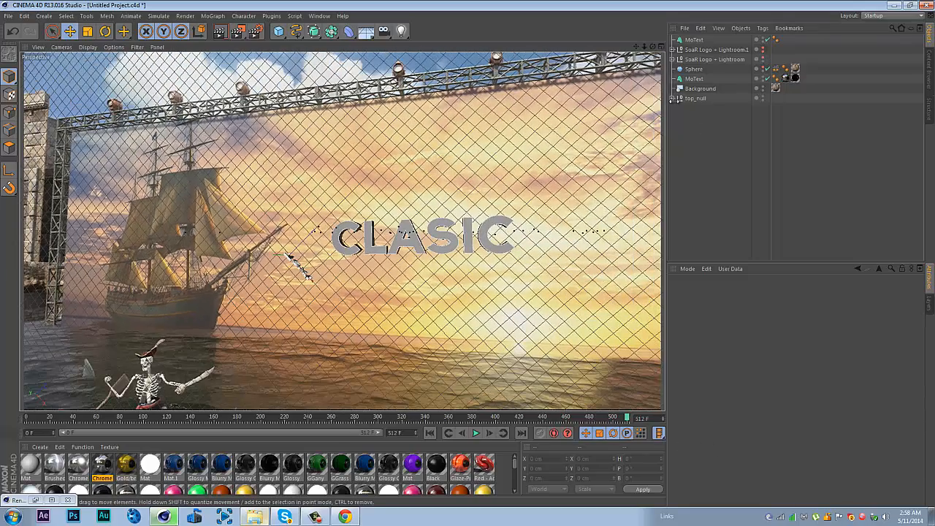
click(694, 41)
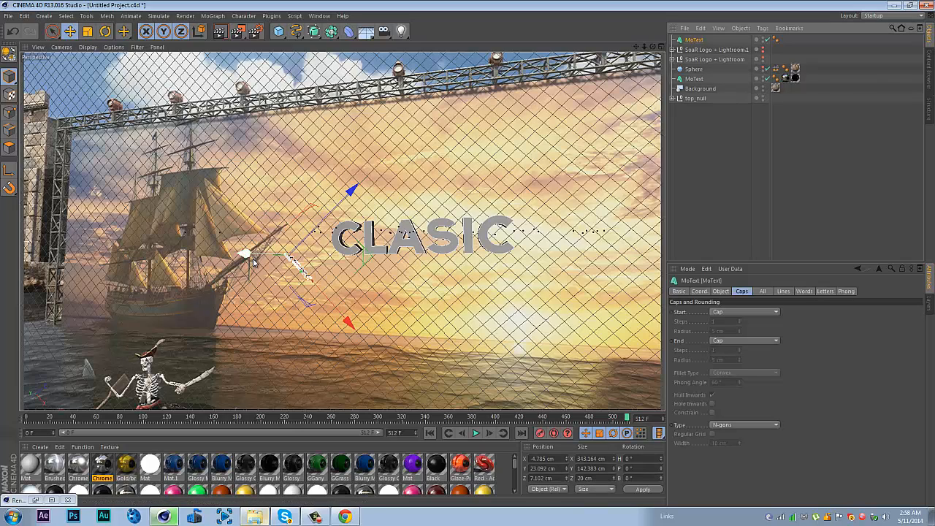
key(Delete)
Step: Move the CLASIC MoText slightly along its Z axis and set its extrusion depth to 200
click(694, 68)
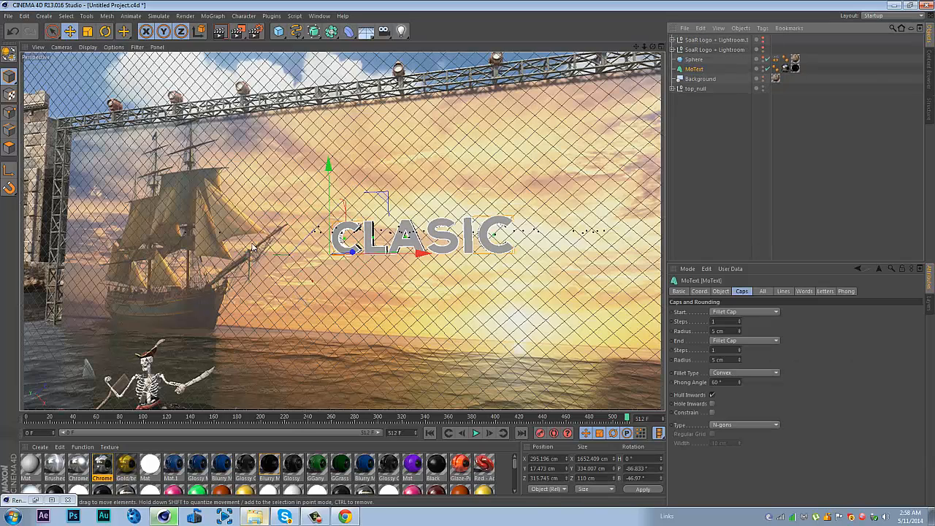
drag(354, 253, 337, 258)
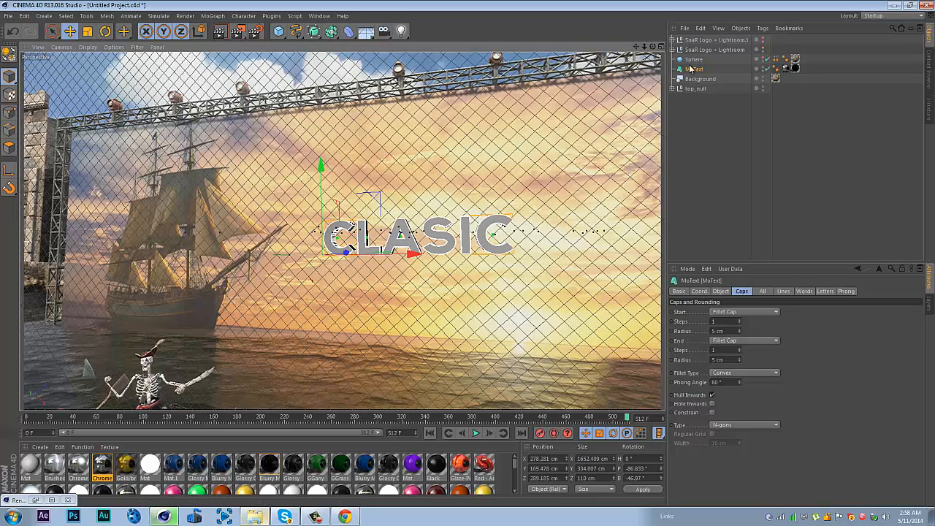
click(720, 290)
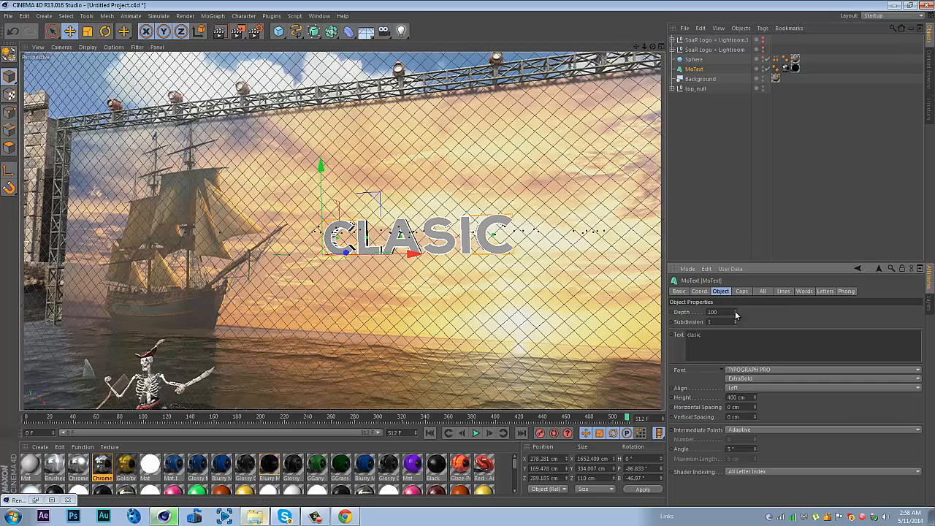
click(725, 312)
text(20)
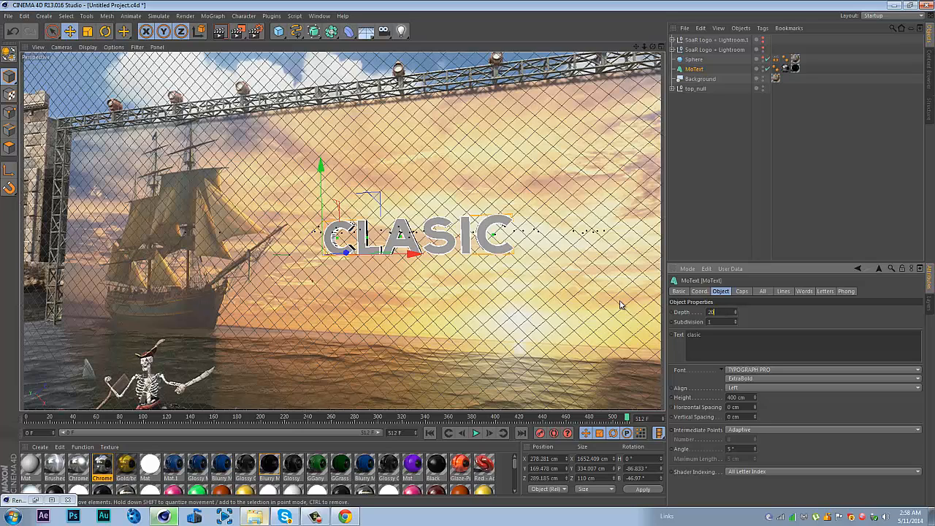
text(0)
key(Return)
click(729, 174)
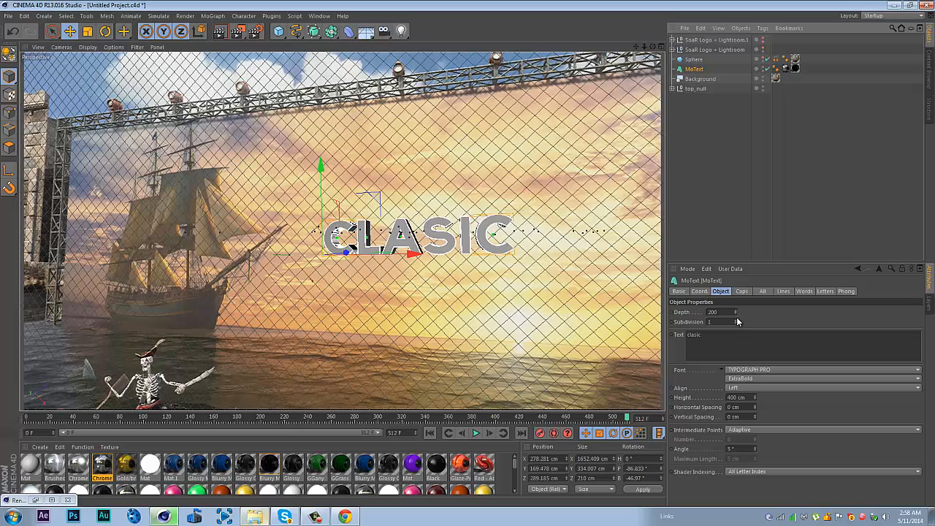
Step: Increase the horizontal spacing between the CLASIC letters to 10 cm, then deselect the text
click(754, 405)
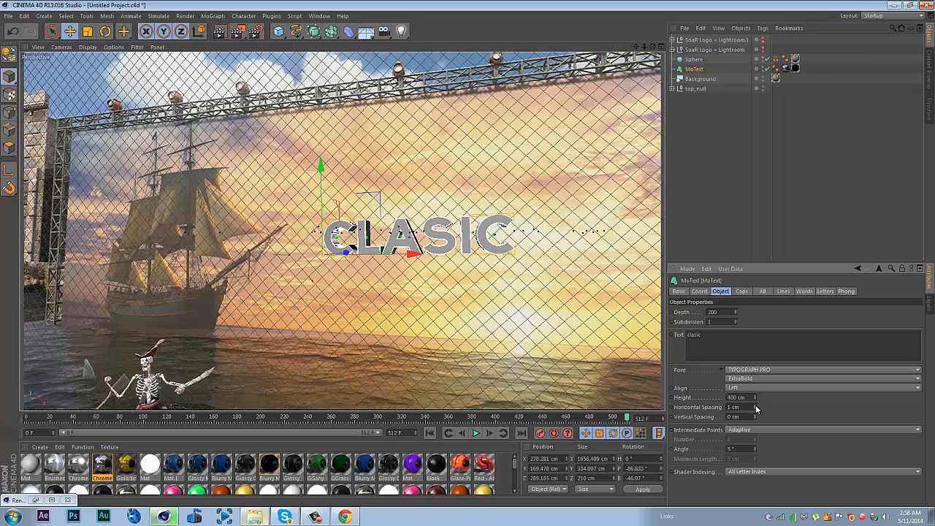
click(754, 405)
click(755, 406)
click(754, 406)
click(754, 406)
click(716, 154)
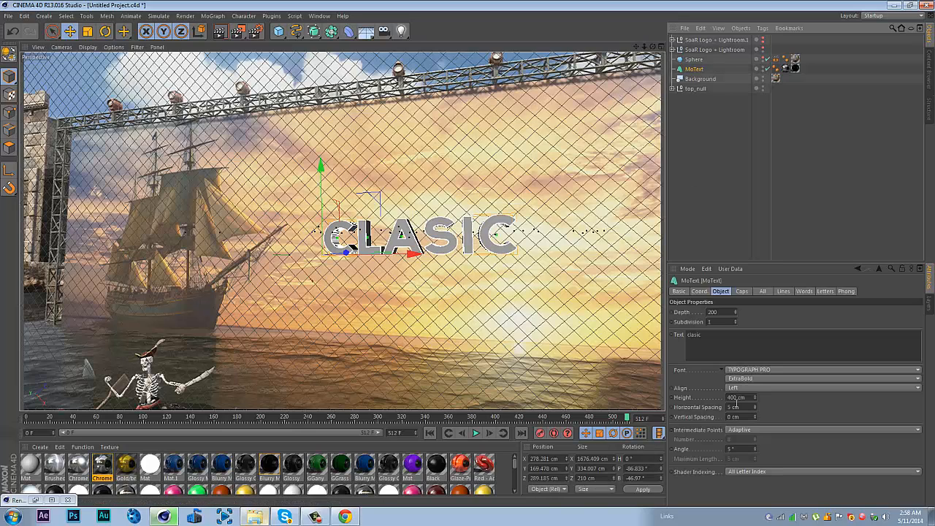
click(755, 406)
click(755, 405)
click(754, 405)
click(754, 405)
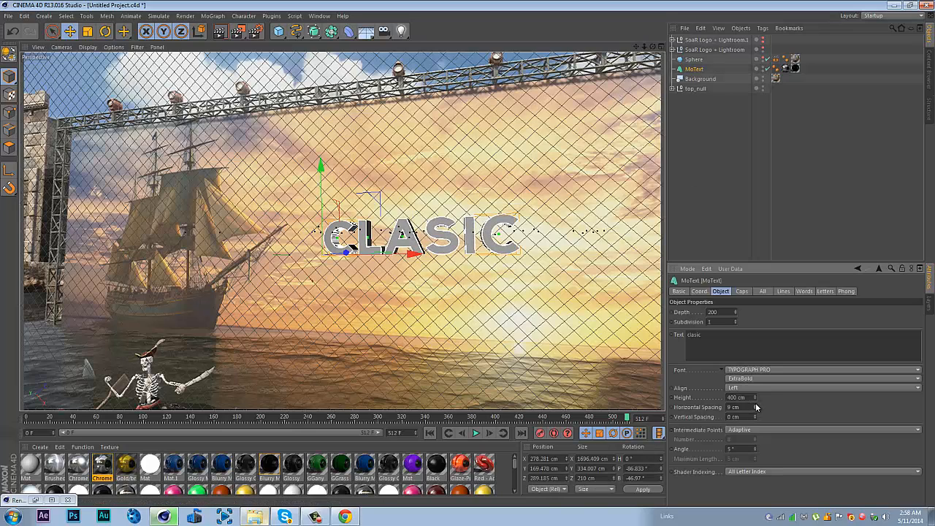
click(754, 405)
click(747, 198)
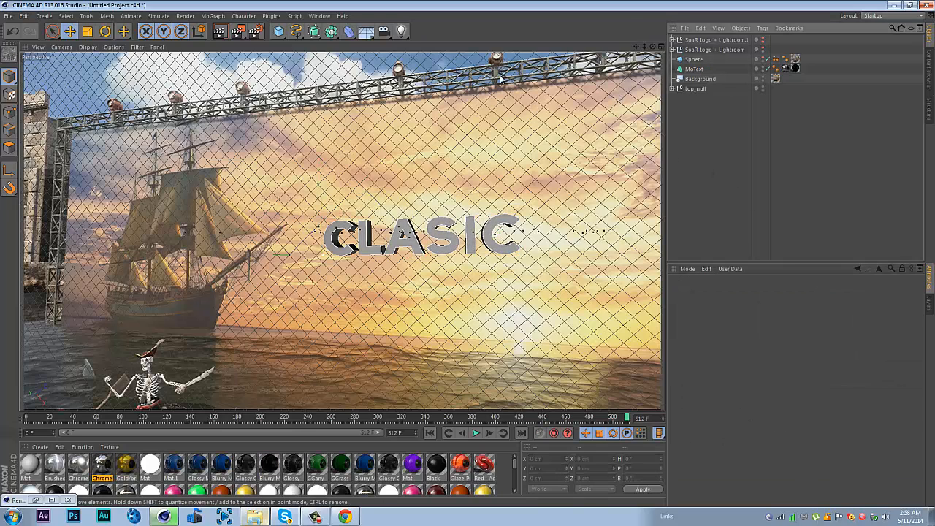
Step: Render a preview of the view at frame 512, then check the CLASIC text across earlier frames and stop at frame 402
click(220, 33)
click(206, 151)
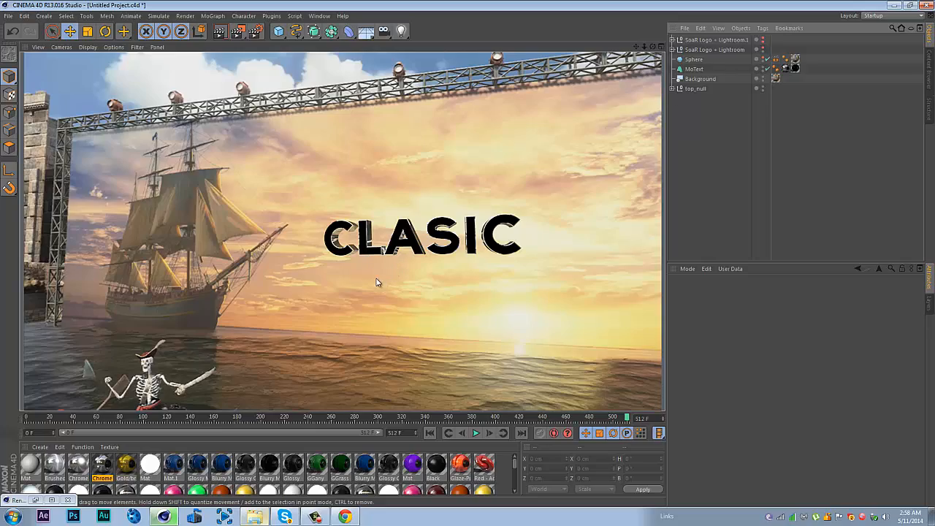
click(196, 418)
drag(196, 417, 496, 423)
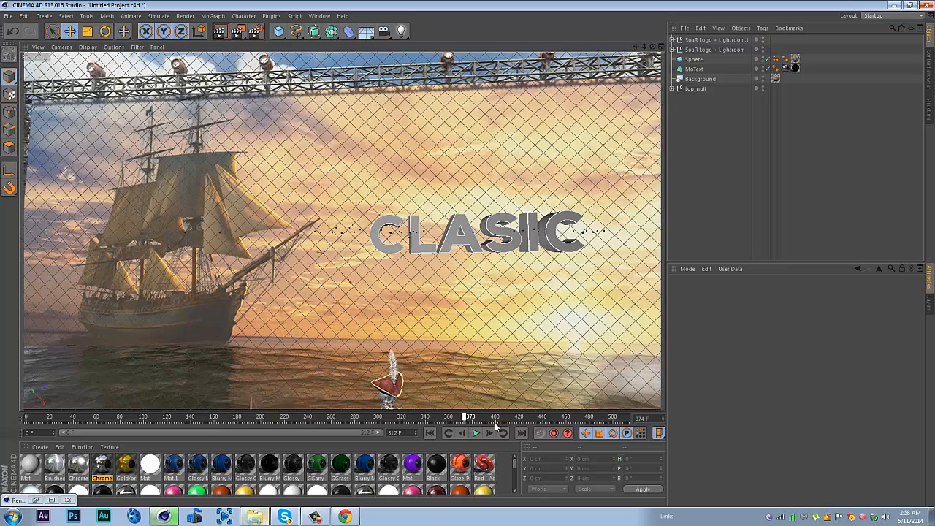
Step: Increase the CLASIC text's horizontal spacing to 15 cm and render a preview of the view at frame 402
click(693, 69)
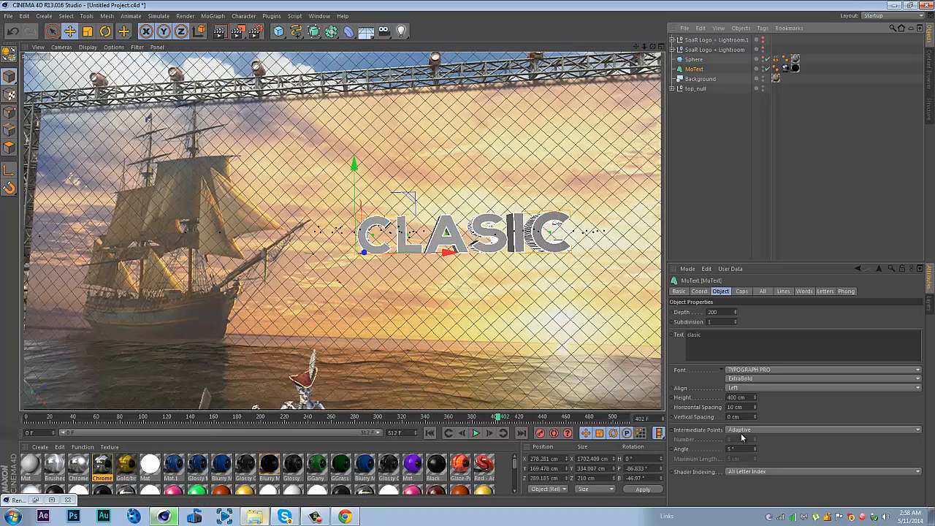
click(755, 406)
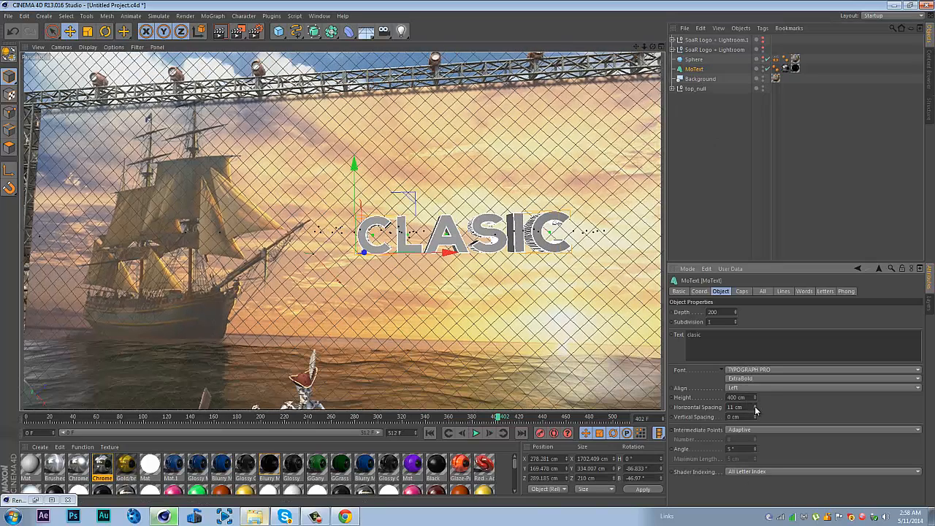
click(755, 406)
click(756, 406)
click(755, 406)
click(755, 406)
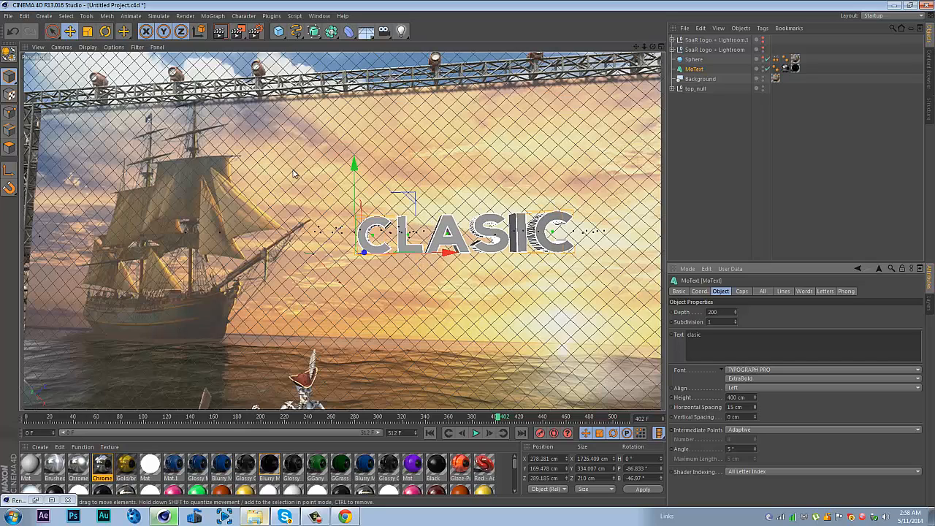
click(217, 34)
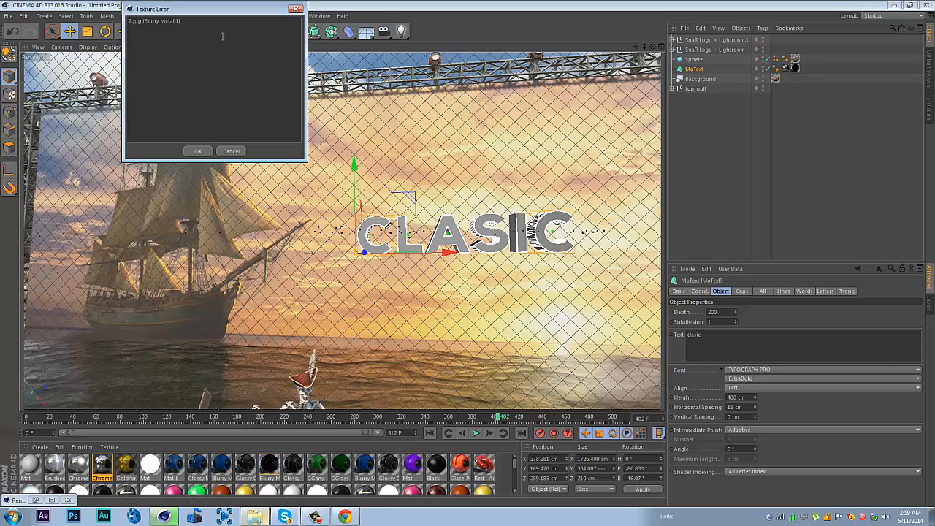
click(211, 154)
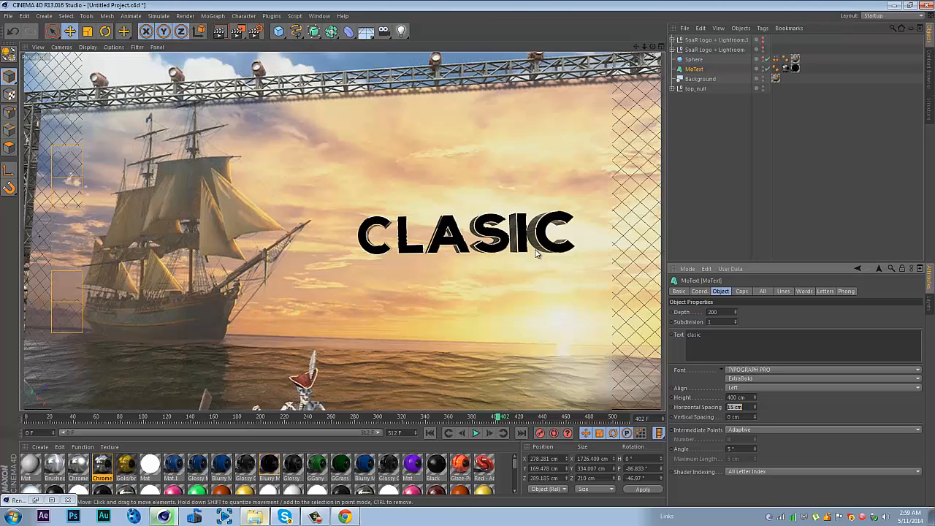
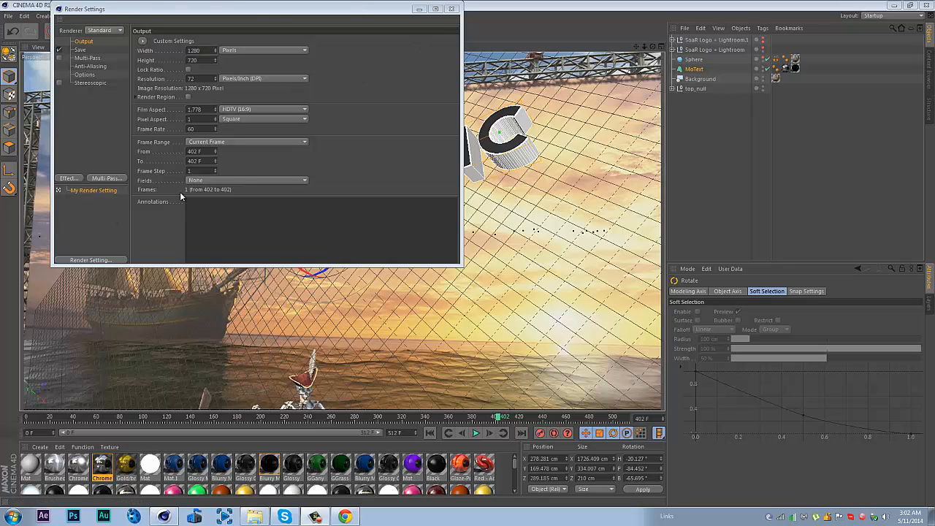
Step: Apply the HDV/HDTV 720 29.97 film/video preset to the render output settings
click(81, 50)
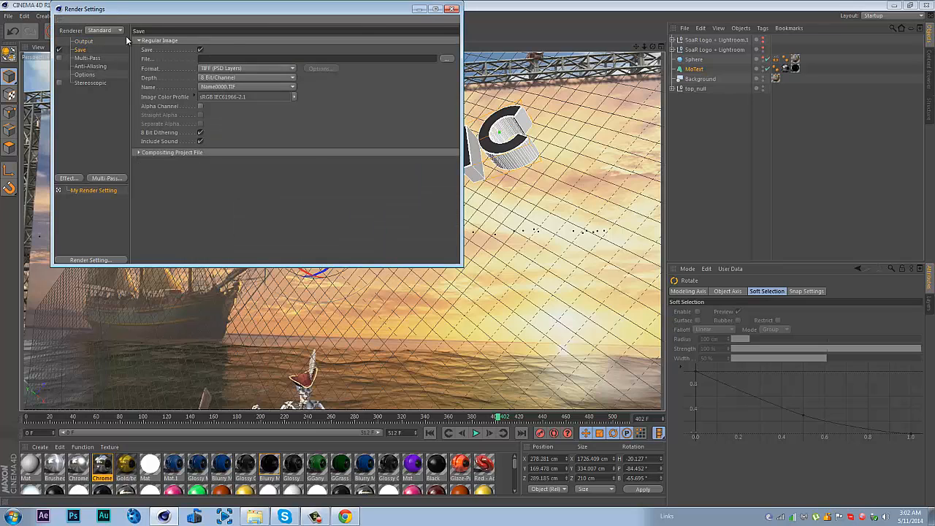
click(83, 41)
click(143, 42)
mouse_move(169, 71)
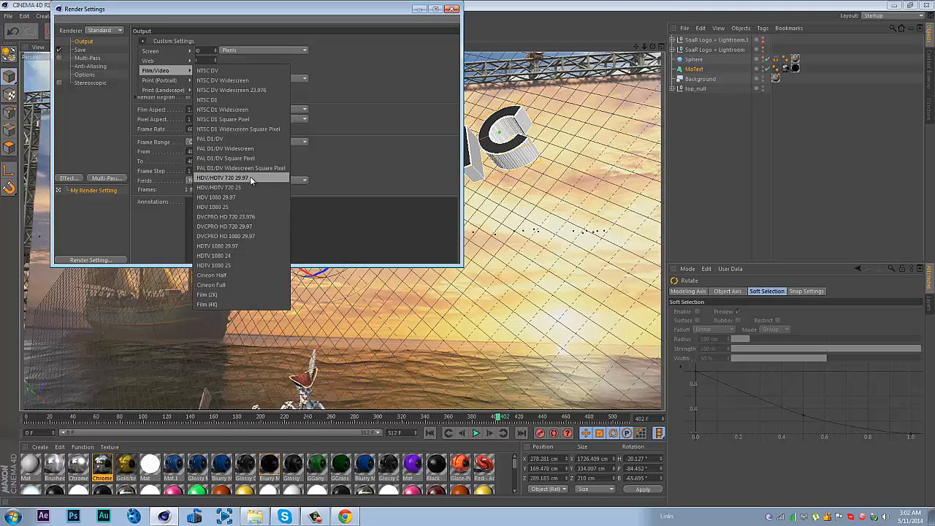
click(250, 177)
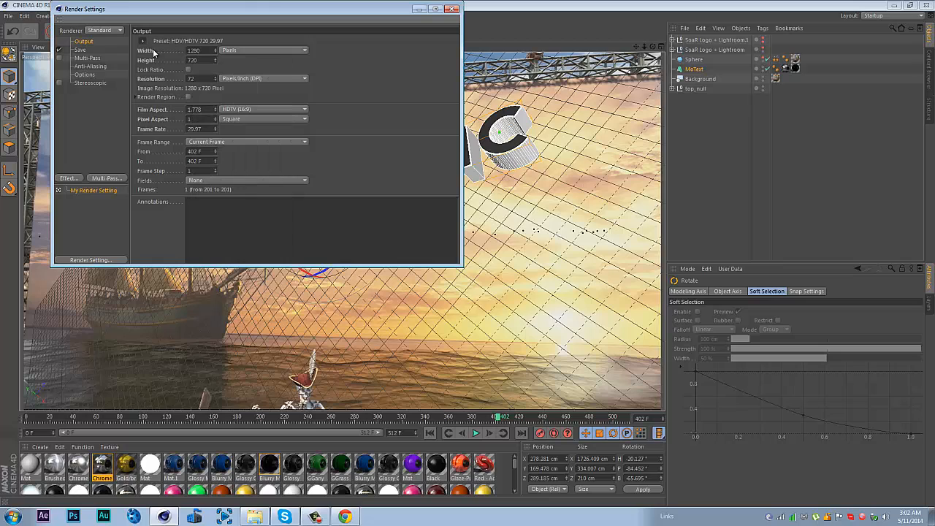
Step: Set the render's save format to QuickTime Movie and its compression frame rate to 59.94 frames per second
click(82, 49)
click(252, 68)
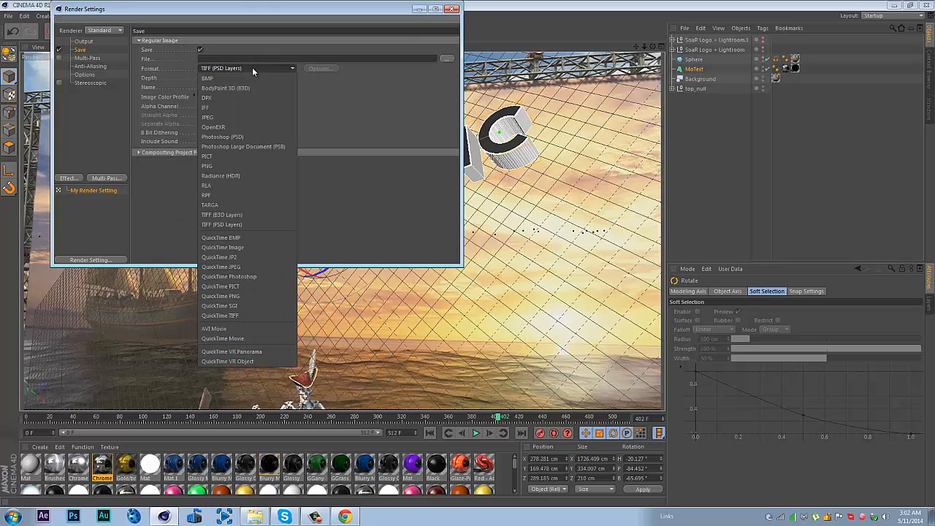
click(249, 337)
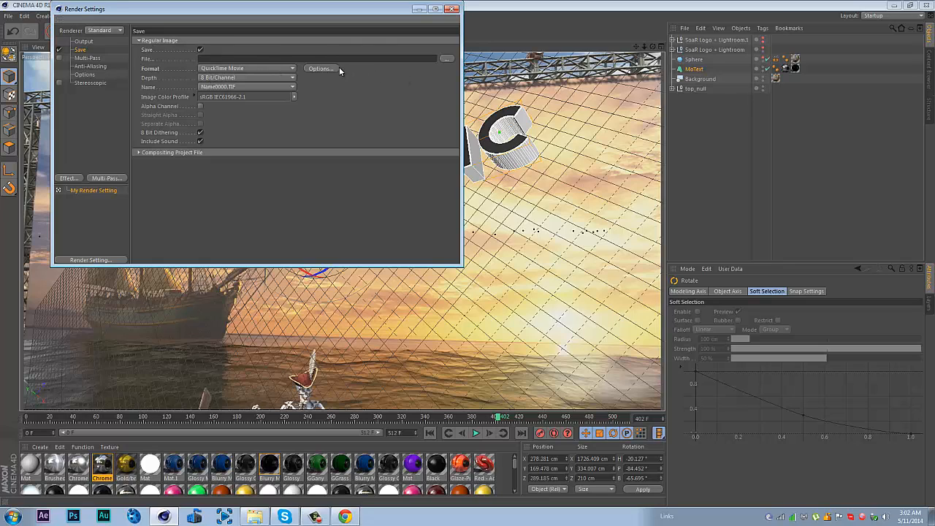
click(320, 67)
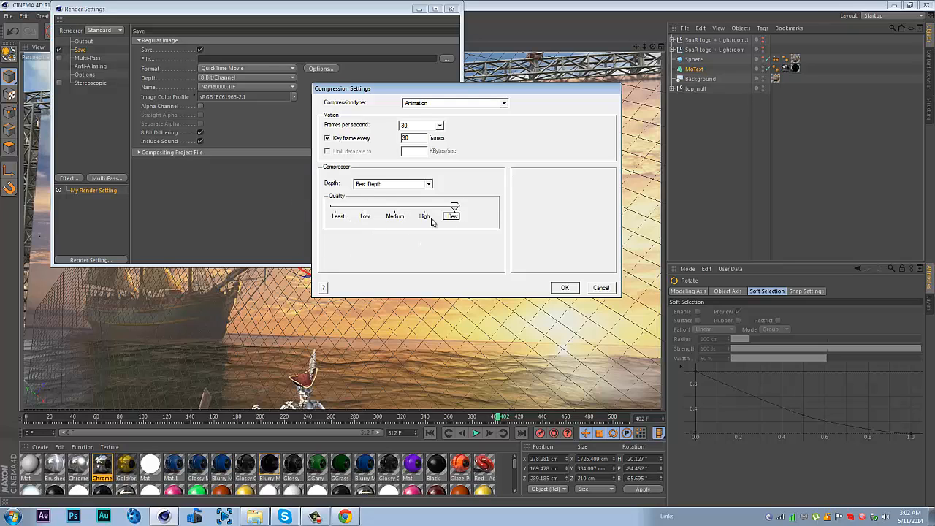
click(439, 126)
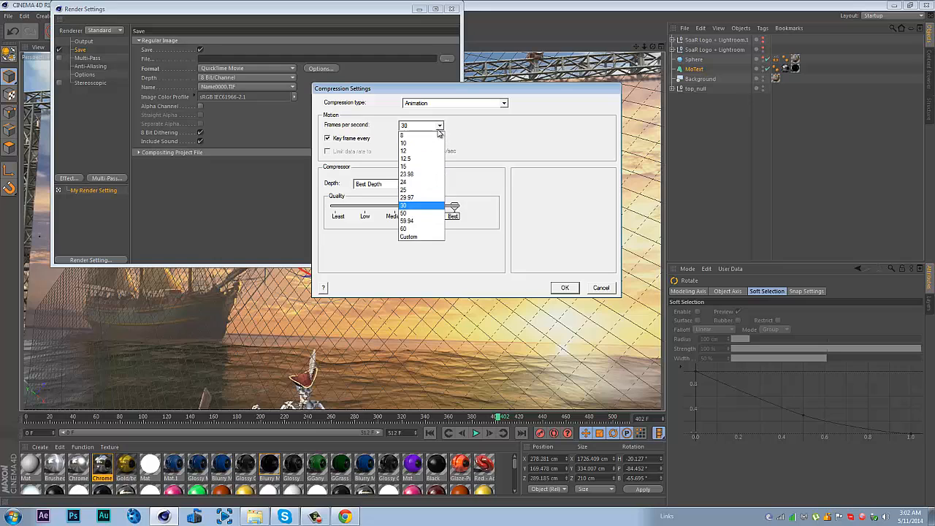
click(412, 220)
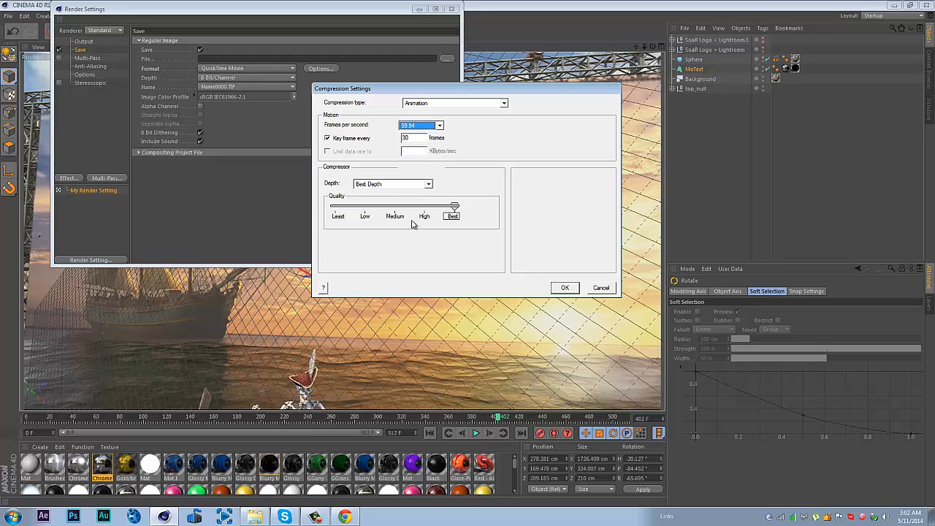
click(564, 288)
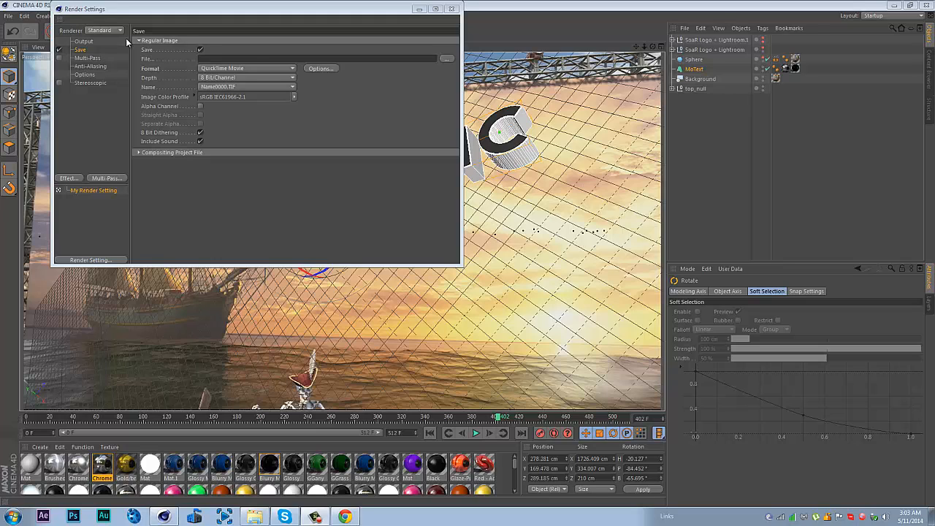
Step: Set the render's anti-aliasing to Best with a minimum level of 2x2
click(91, 59)
click(86, 42)
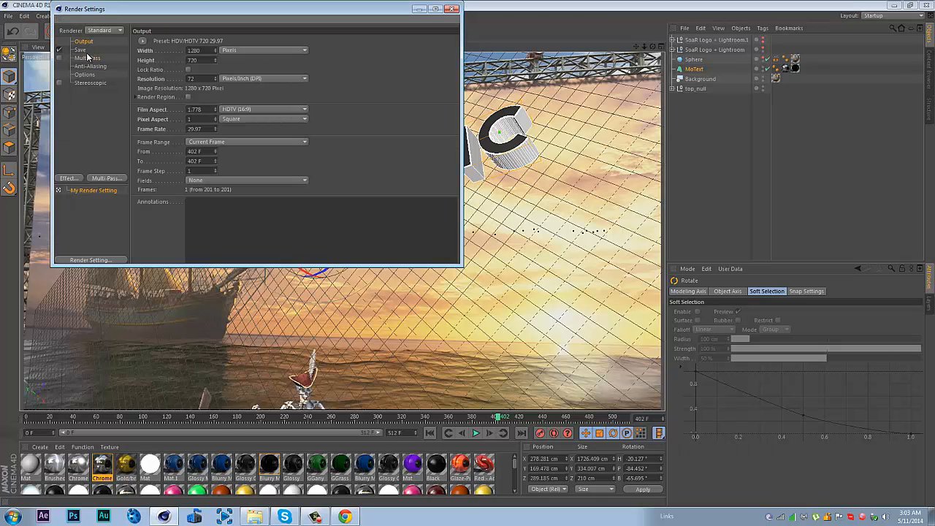
click(88, 66)
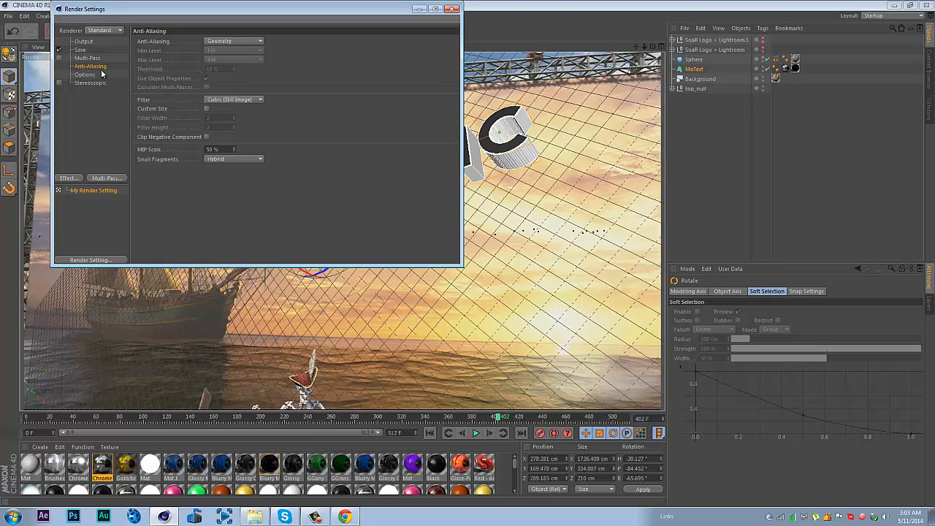
click(230, 43)
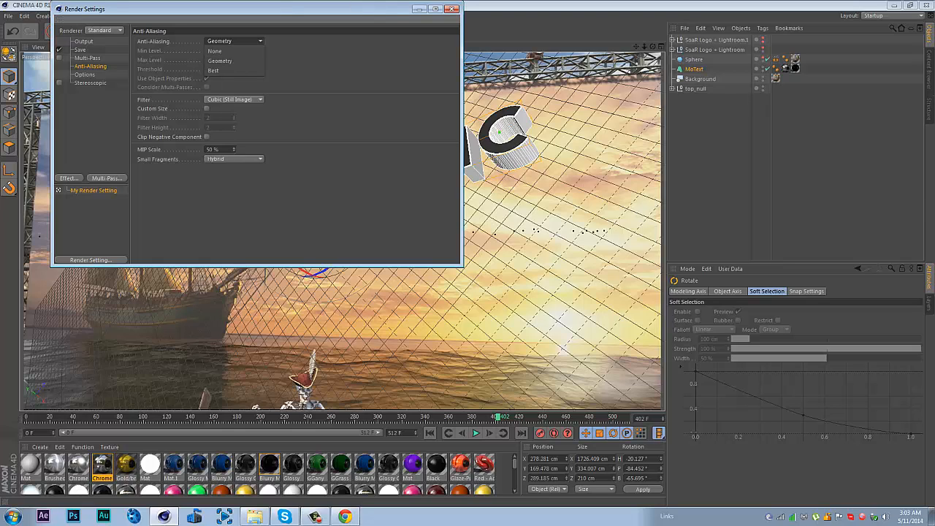
click(224, 70)
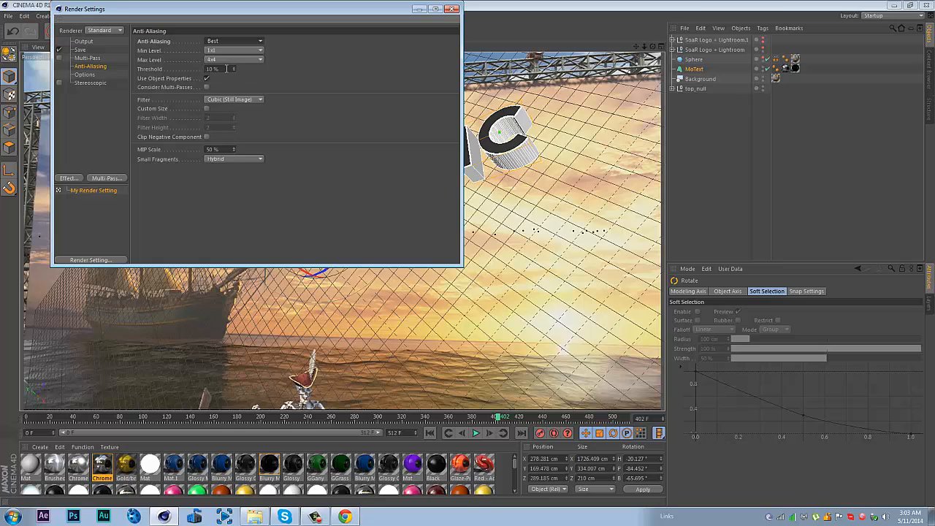
click(221, 56)
click(220, 71)
Step: Add the Ambient Occlusion and Global Illumination effects to the render settings
click(75, 178)
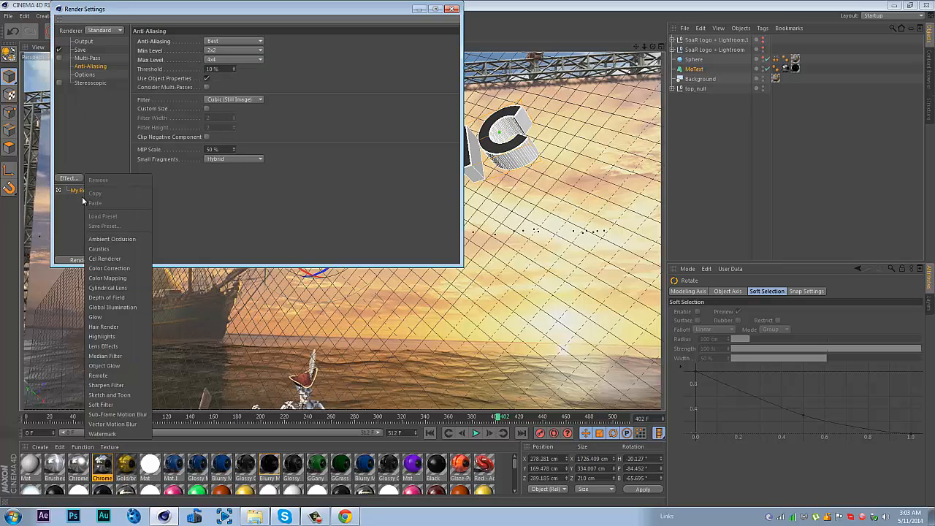
click(109, 238)
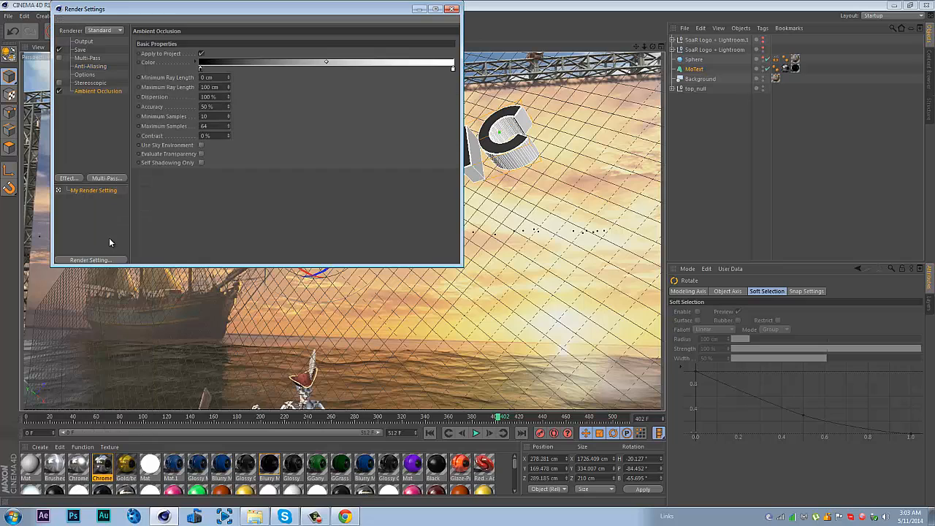
click(67, 178)
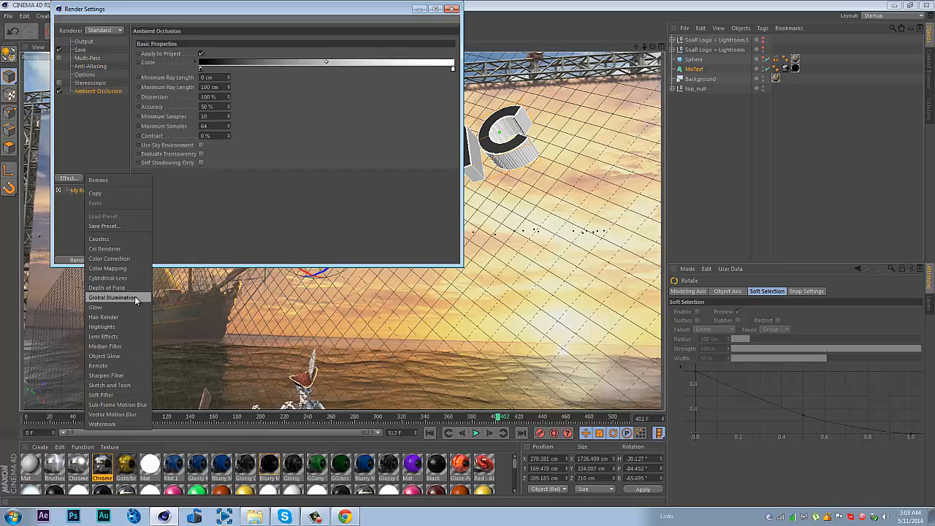
click(134, 298)
click(115, 149)
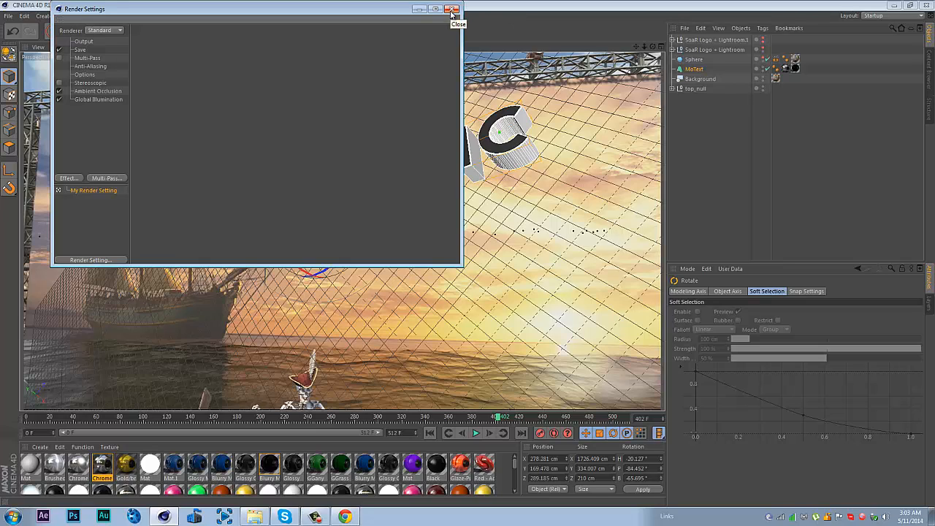
Step: Look over the output, save and anti-aliasing render settings, close them and save the project
click(81, 42)
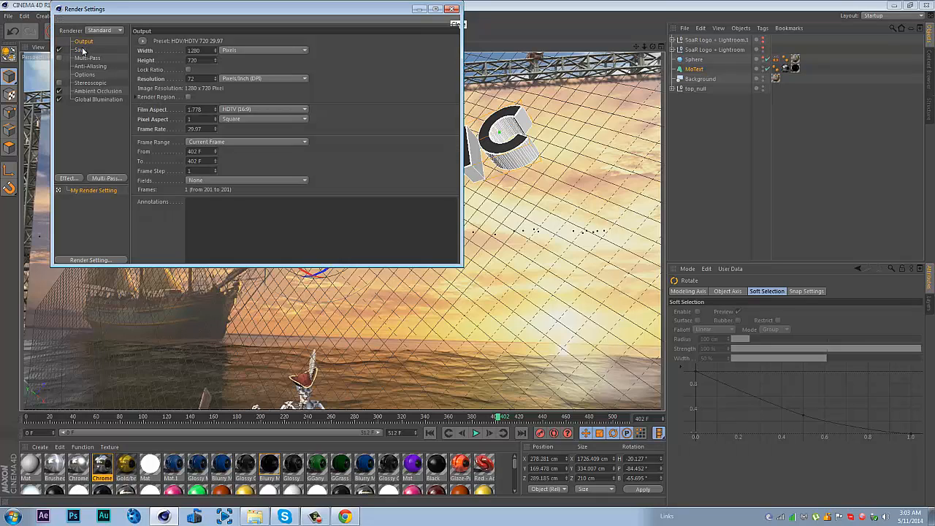
click(80, 50)
click(77, 66)
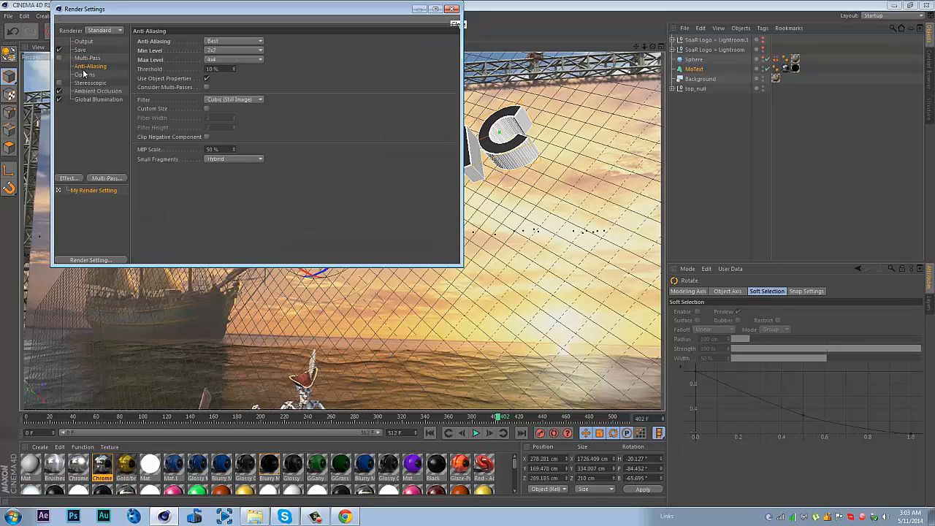
click(86, 84)
click(86, 98)
click(86, 104)
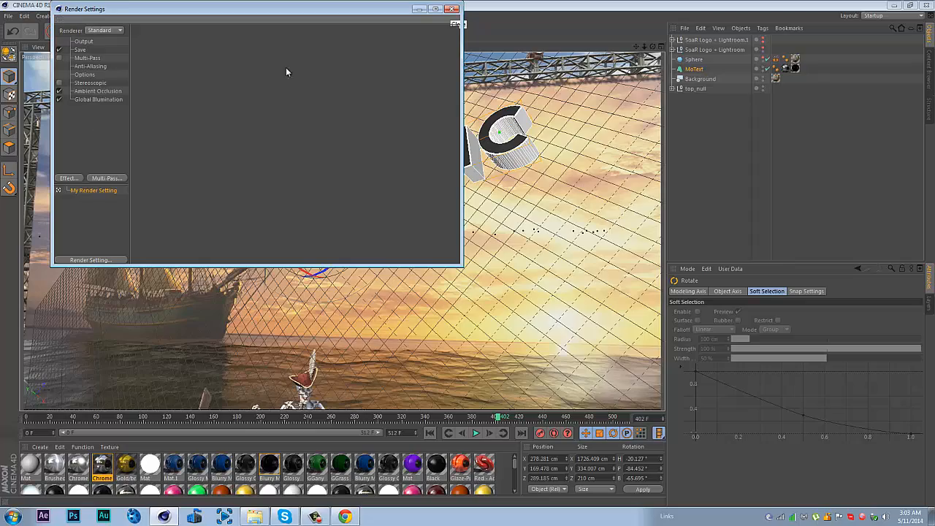
click(452, 9)
click(8, 16)
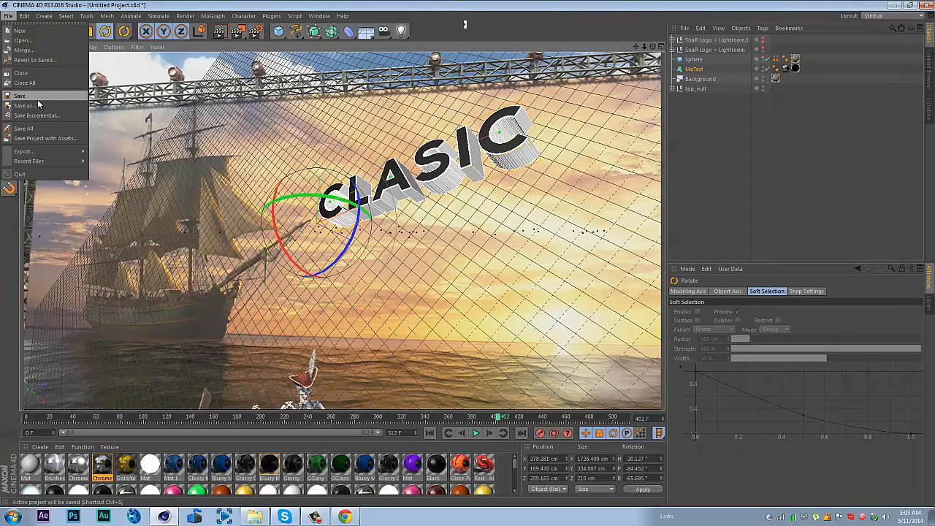
click(38, 99)
Step: Set the render's frame range from 0 to 512 and save the project
drag(92, 412, 772, 451)
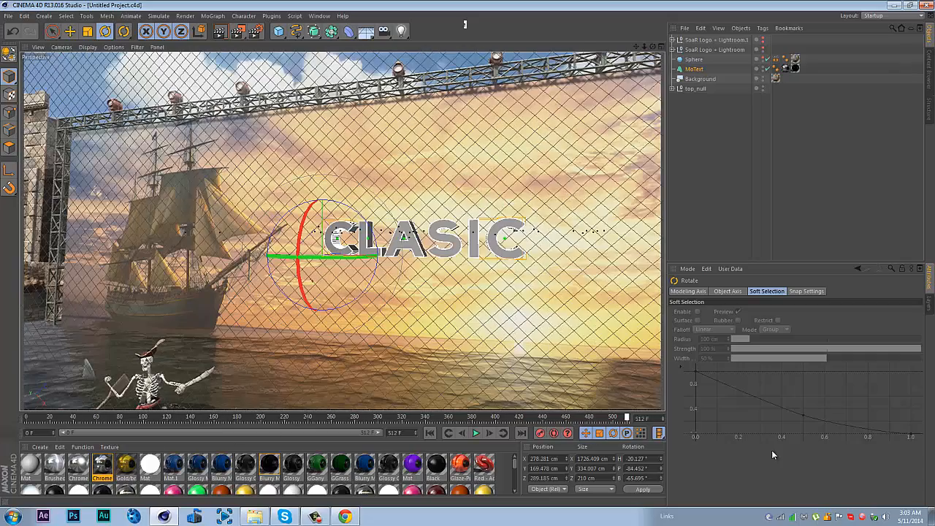
click(254, 31)
click(77, 50)
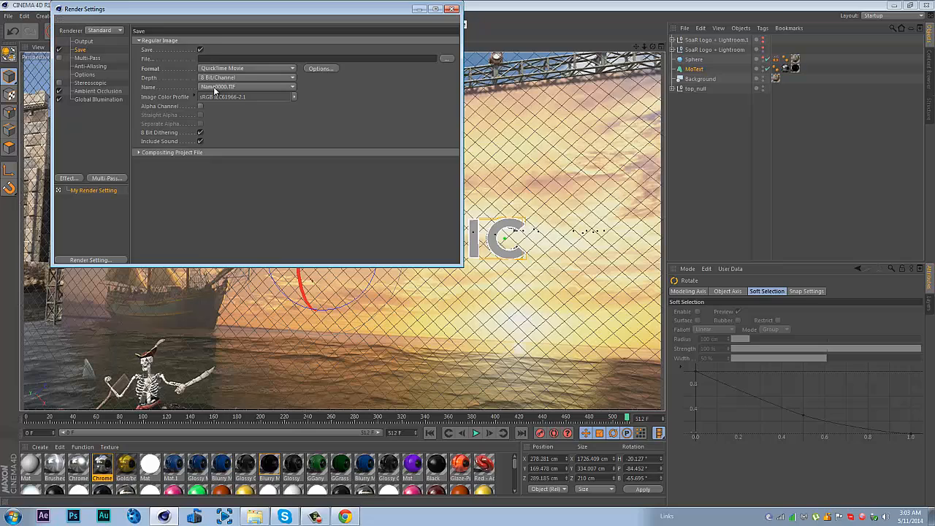
click(95, 41)
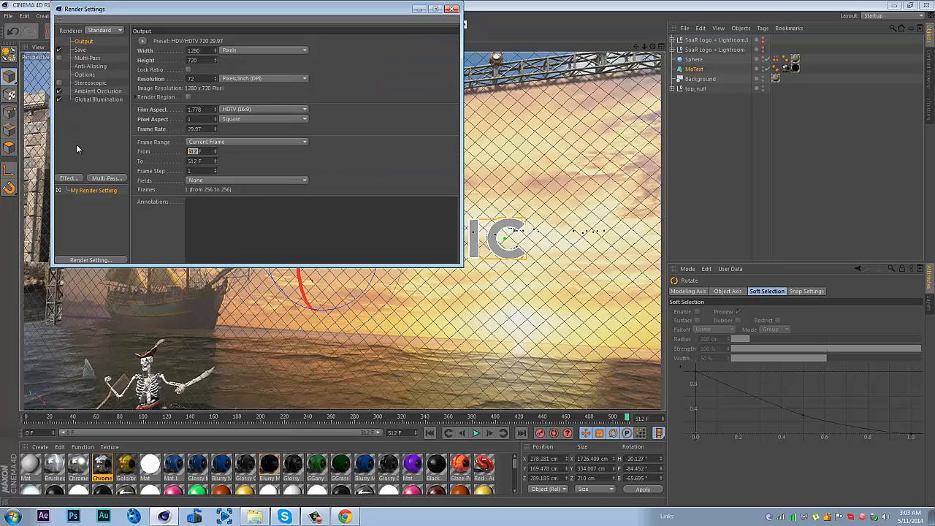
text(0)
key(Return)
click(451, 10)
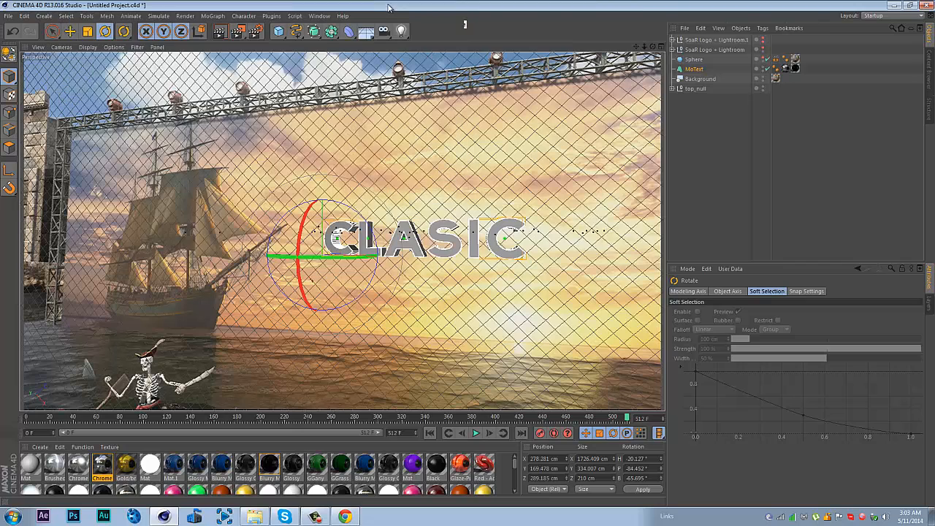
click(8, 15)
click(29, 92)
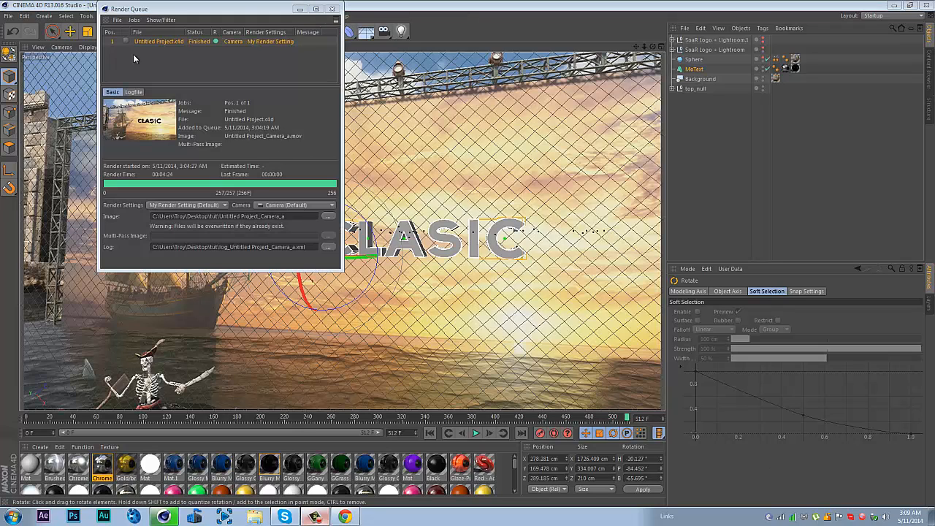
Step: Clear the render queue, Cinema 4D and Skype windows off the desktop and launch After Effects
click(331, 10)
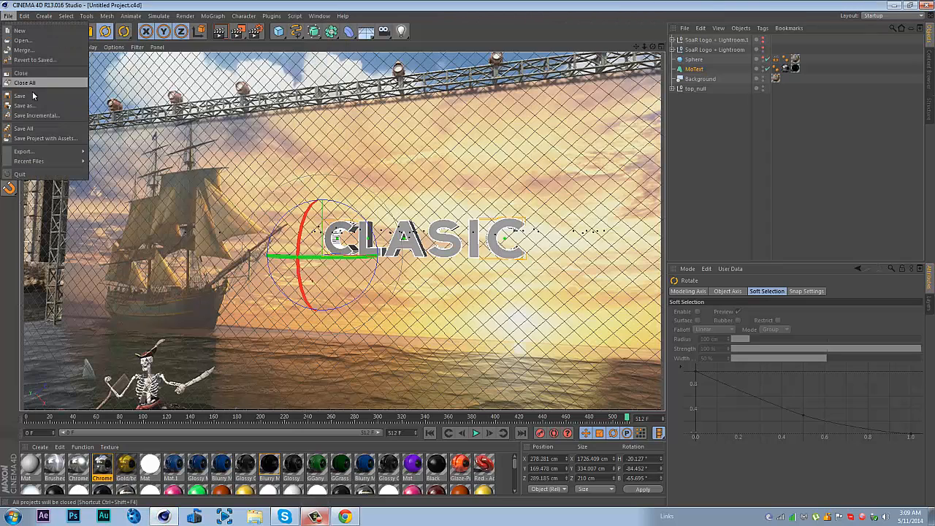
click(926, 5)
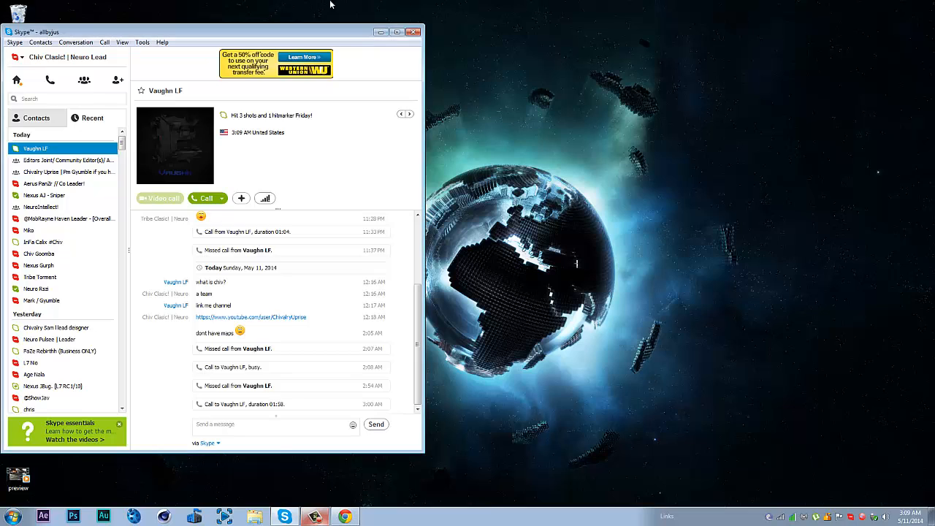
click(380, 32)
click(53, 514)
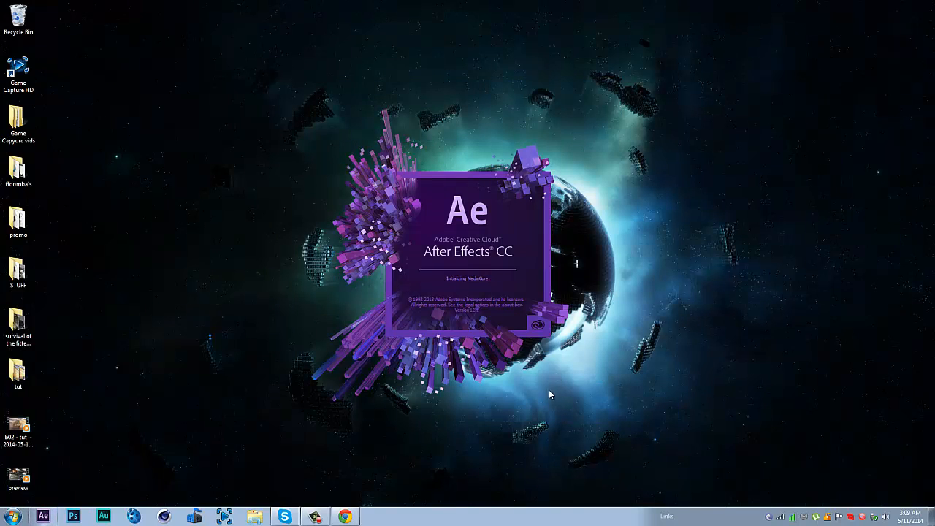
mouse_move(214, 56)
mouse_down()
mouse_move(692, 435)
mouse_move(268, 94)
mouse_move(210, 33)
mouse_up()
drag(262, 61, 592, 368)
drag(647, 445, 570, 358)
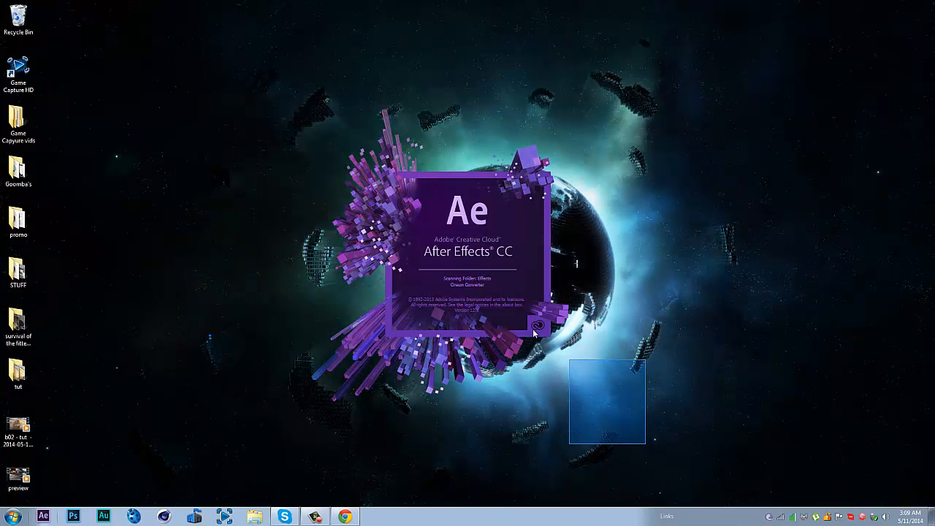
mouse_move(203, 81)
mouse_down()
mouse_move(638, 351)
mouse_move(676, 398)
mouse_up()
drag(704, 436, 249, 67)
mouse_move(228, 45)
mouse_down()
mouse_move(654, 447)
mouse_move(758, 476)
mouse_move(684, 476)
mouse_move(567, 351)
mouse_up()
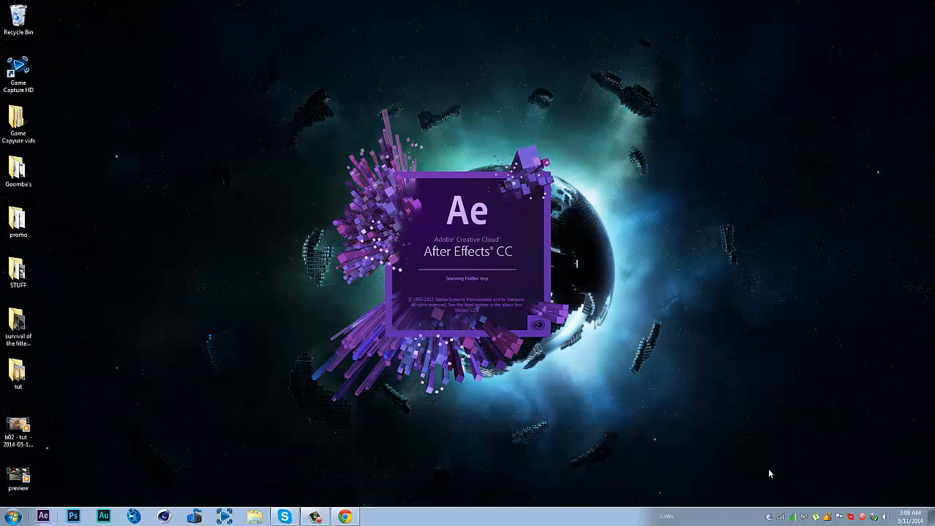
drag(663, 430, 241, 95)
drag(150, 39, 497, 310)
mouse_move(615, 421)
mouse_down()
mouse_move(275, 132)
mouse_move(182, 66)
mouse_up()
drag(103, 10, 504, 303)
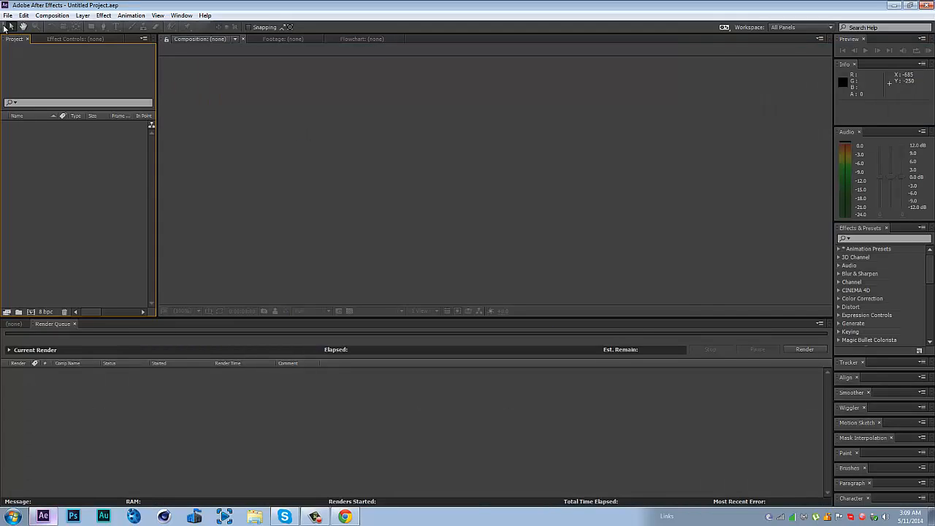
Step: Import Untitled Project_Camera_a.mov from the tut folder on the desktop and create a composition from it
click(7, 16)
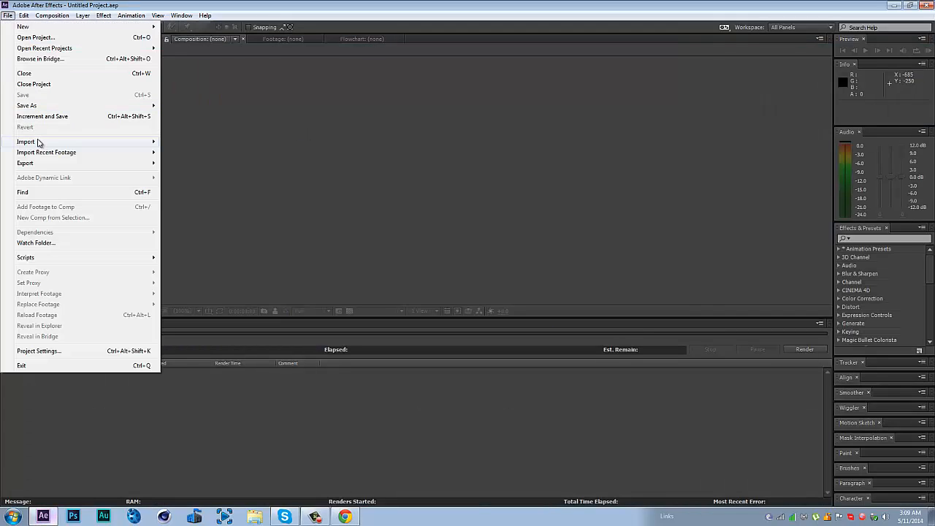
mouse_move(132, 142)
click(185, 142)
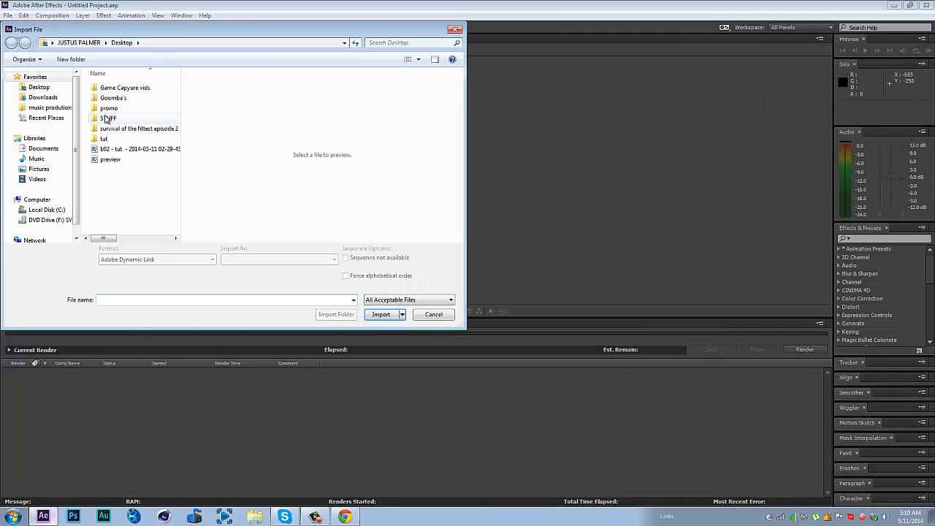
double_click(132, 138)
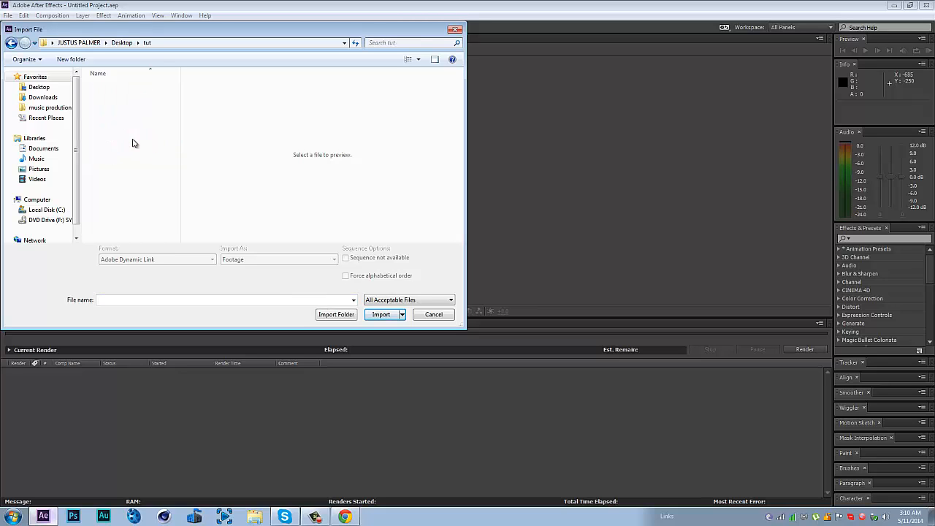
drag(176, 81, 175, 235)
double_click(143, 228)
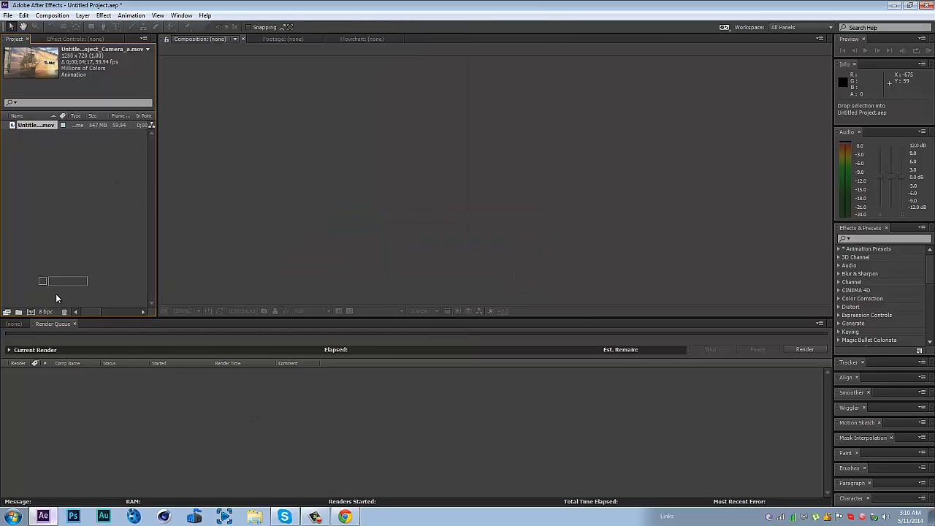
click(31, 312)
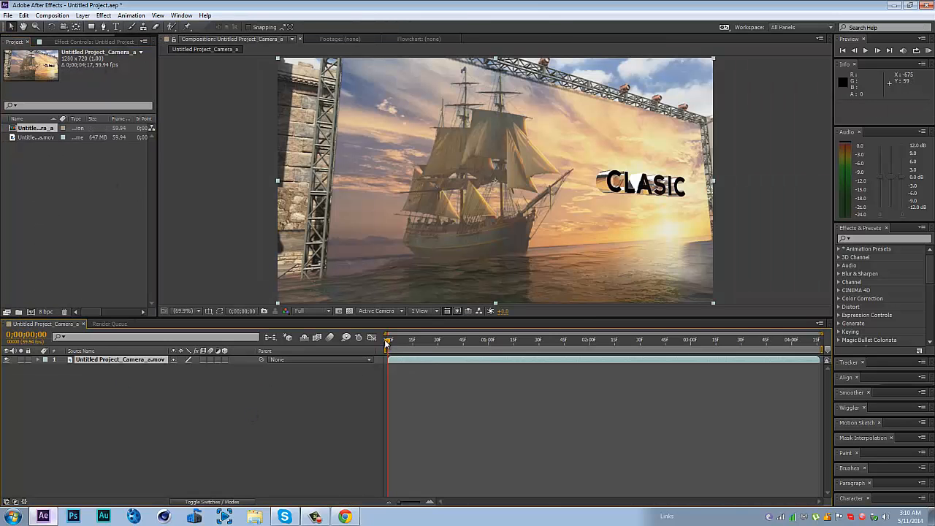
Step: Scrub through the composition to check the tracked CLASIC text, and return to the first frame
drag(386, 343, 244, 333)
drag(388, 343, 856, 408)
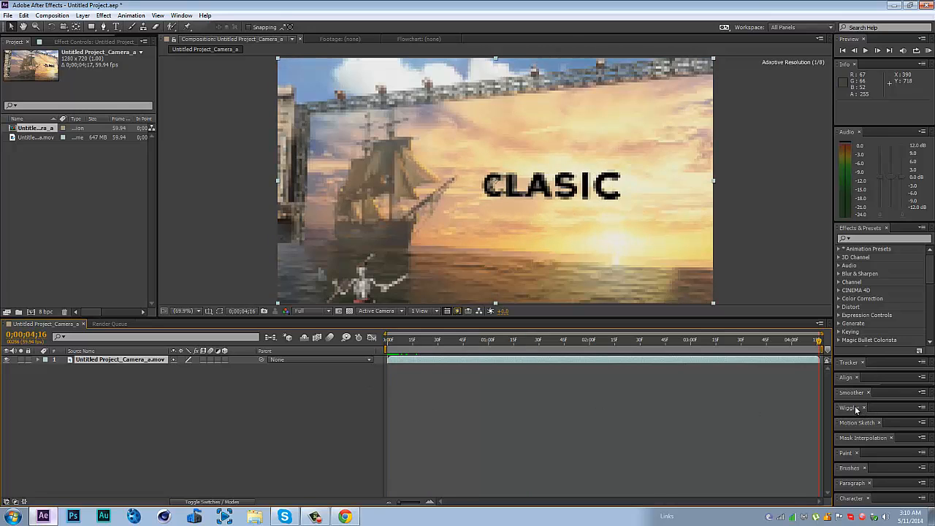
drag(775, 395, 769, 395)
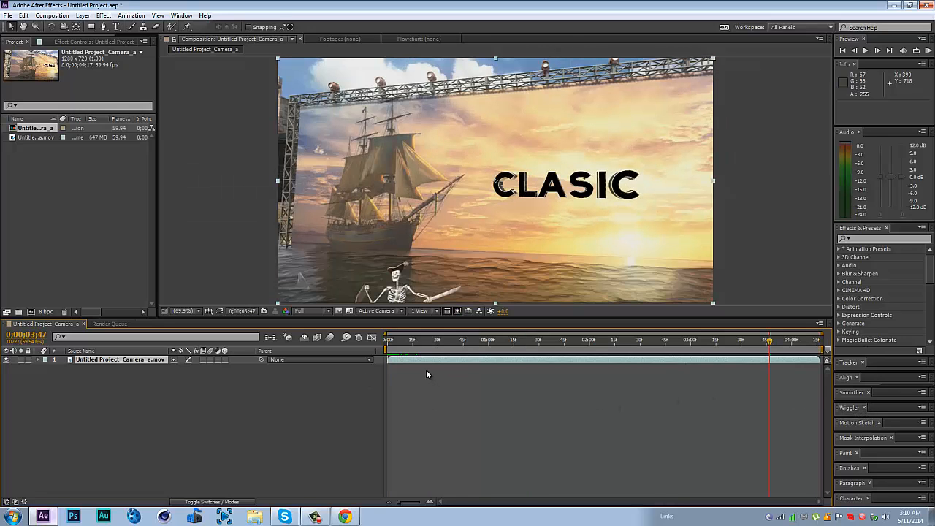
click(109, 324)
click(132, 324)
drag(401, 341, 490, 360)
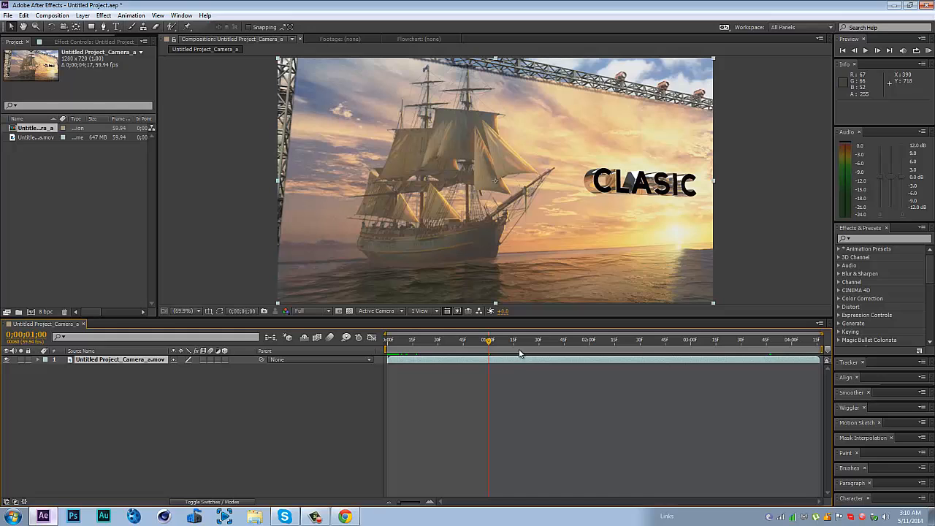
drag(535, 349, 202, 351)
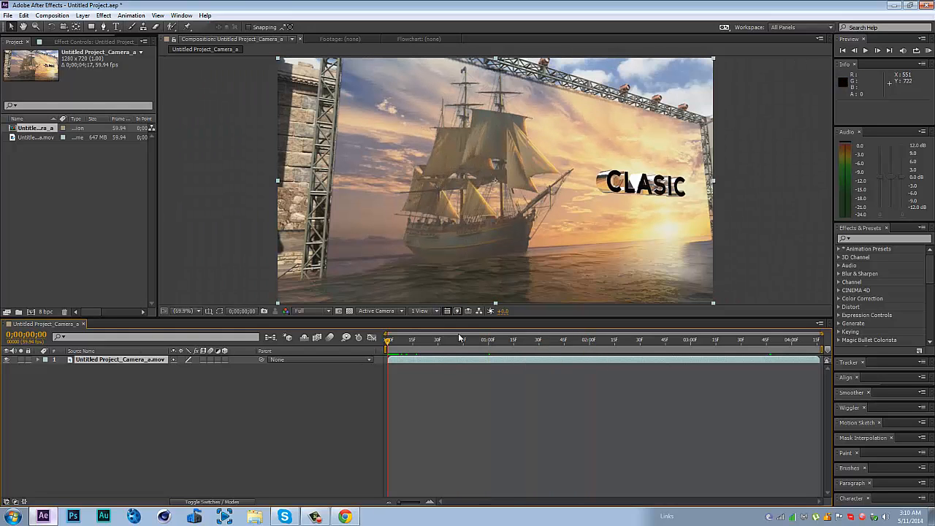
Step: Add an adjustment layer above the rendered clip in the composition
right_click(317, 433)
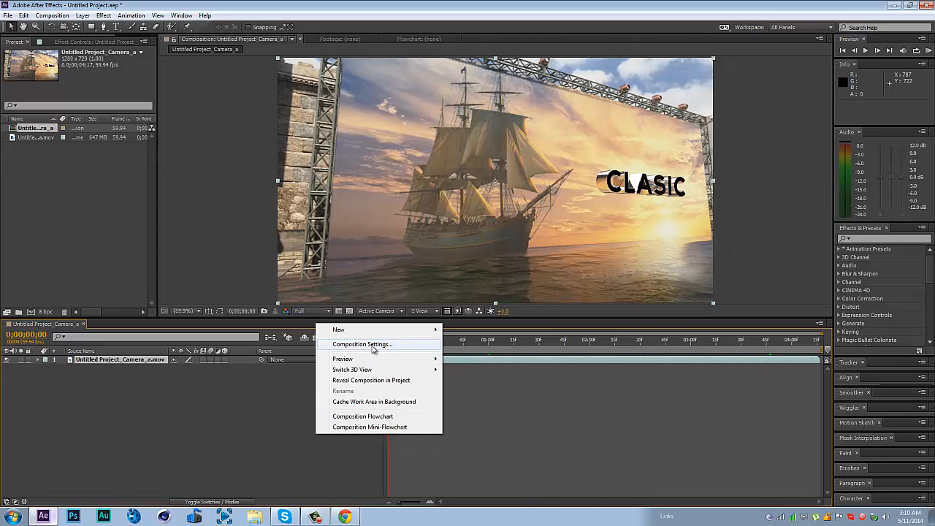
mouse_move(376, 336)
click(485, 409)
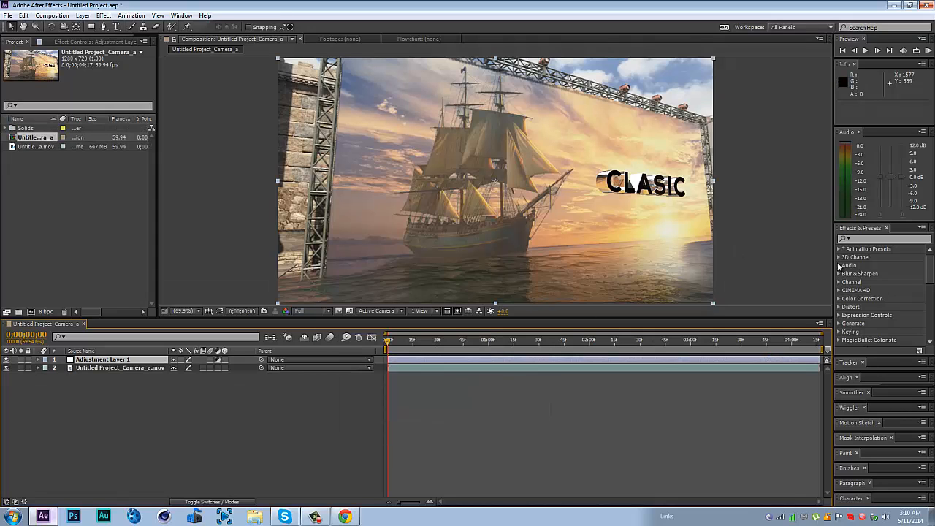
Step: Find the Transform effect by searching for "trans" and apply it to the adjustment layer
text(t)
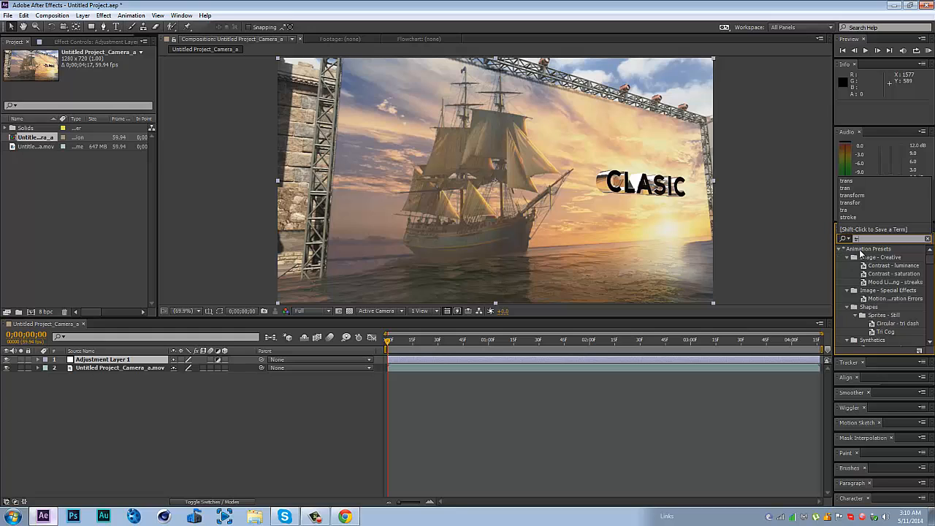
text(rans)
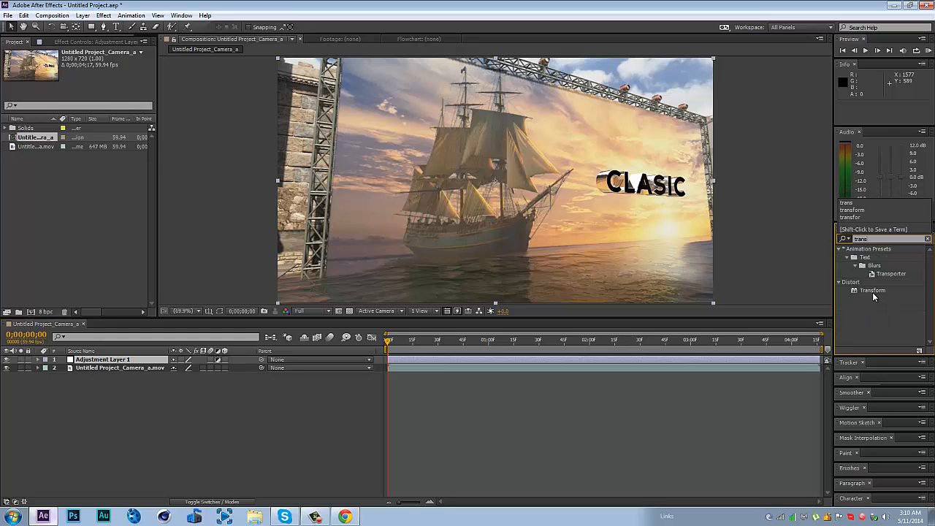
drag(872, 290, 501, 362)
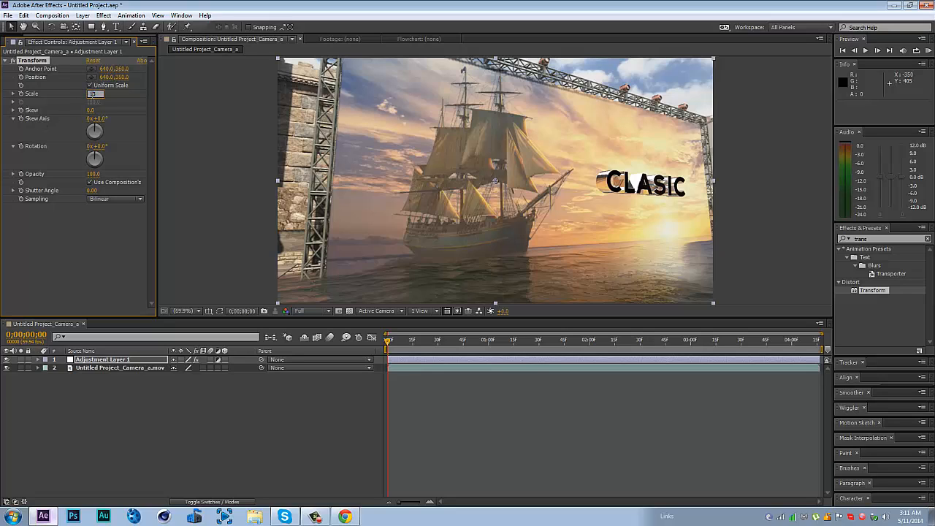
key(Escape)
key(Delete)
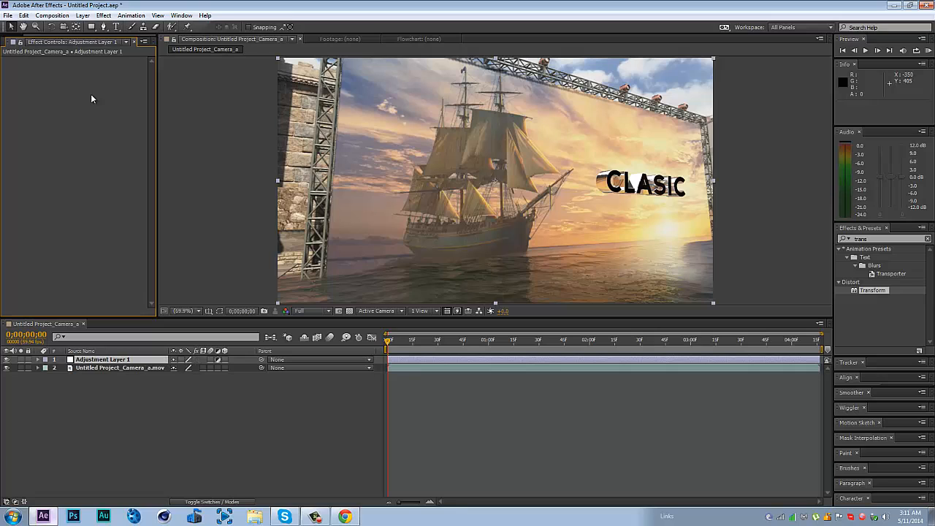
click(23, 15)
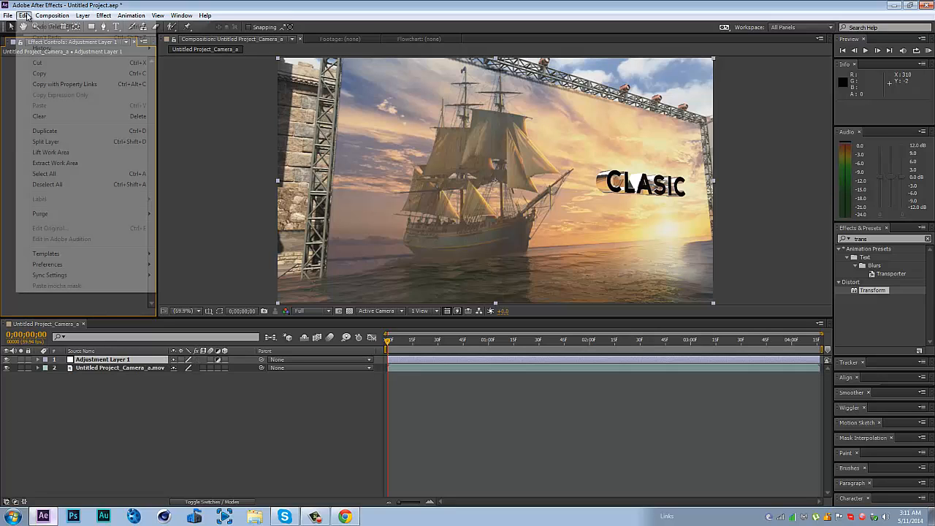
click(35, 29)
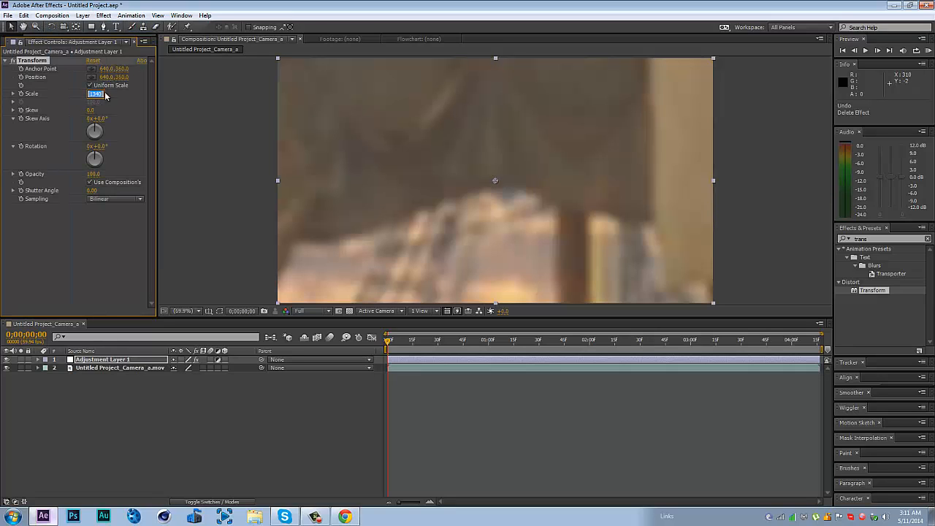
Step: Set the adjustment layer's Transform effect to a rotation of -15° and a uniform scale of 140
key(Return)
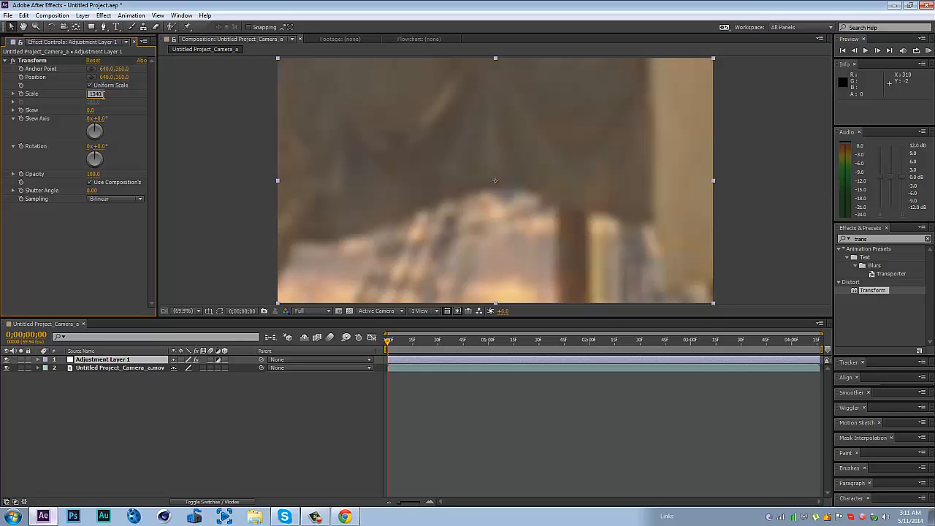
key(Return)
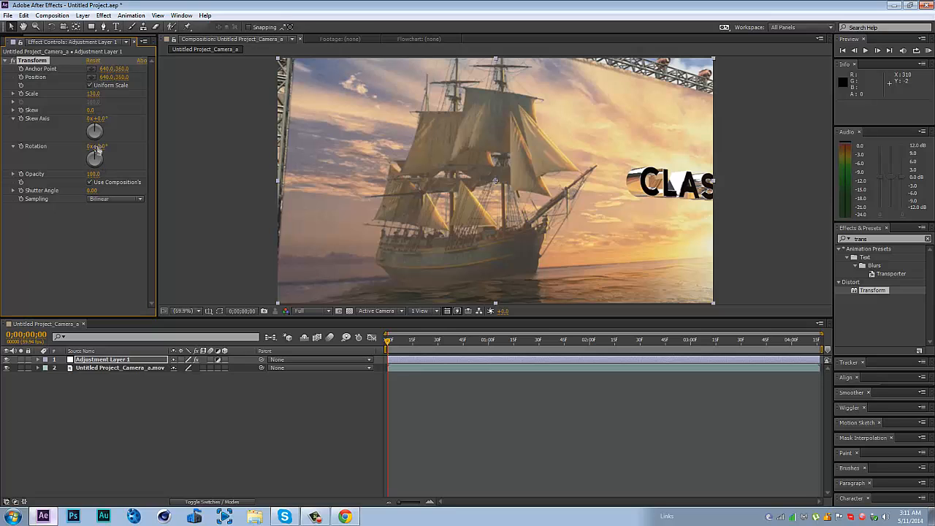
drag(99, 155, 92, 155)
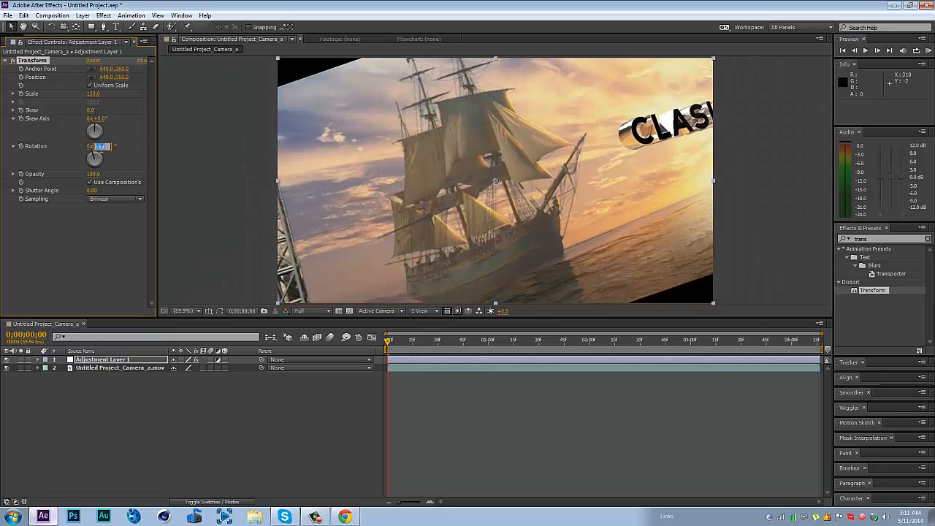
click(100, 149)
text(-15)
key(Return)
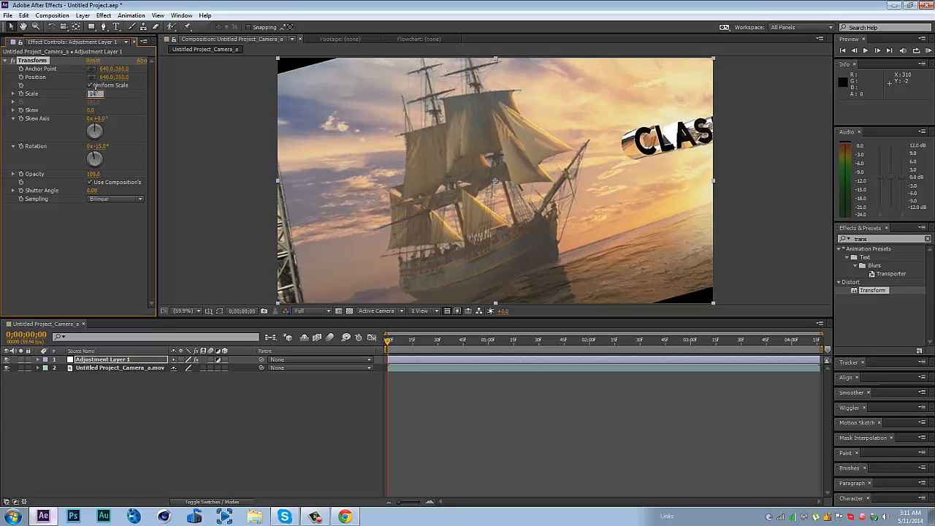
key(Return)
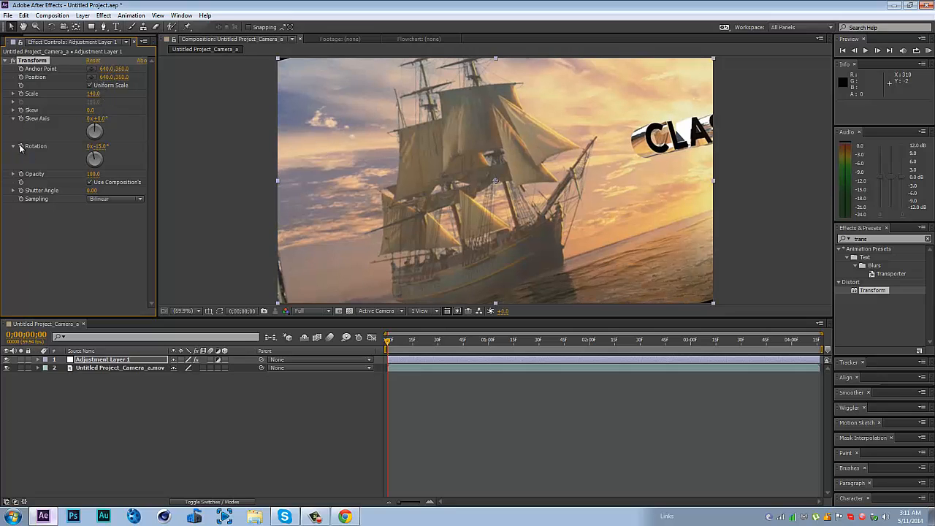
Step: Animate the Transform effect's scale and rotation from the first frame, keyframing scale 100 and rotation 0° at 0;00;04;16
click(823, 341)
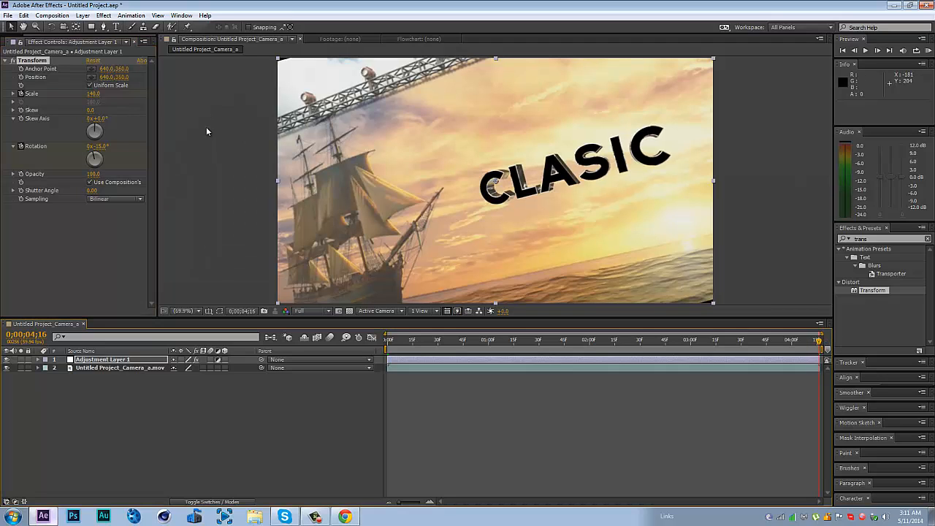
click(93, 94)
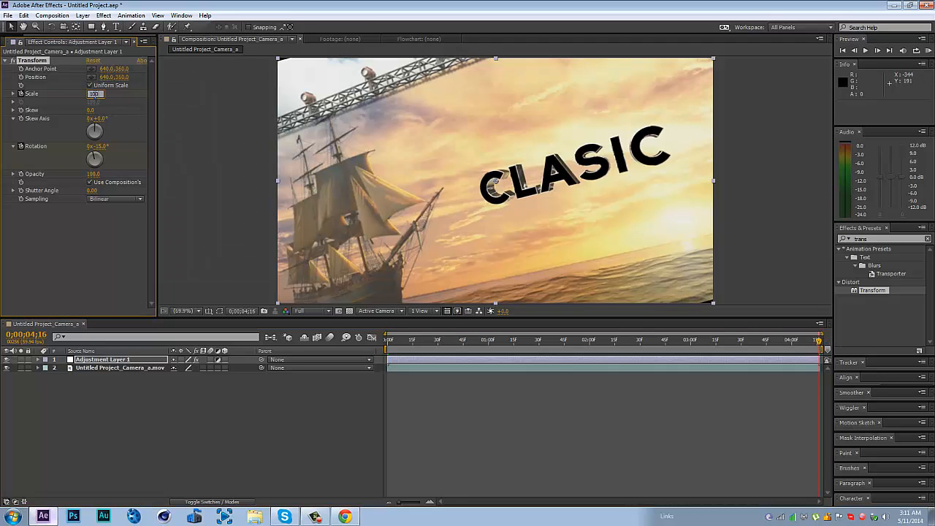
key(Return)
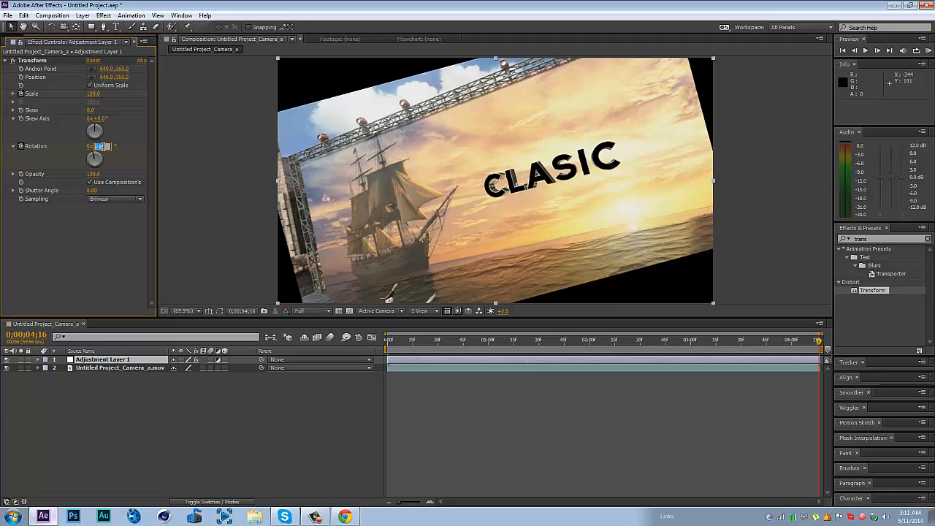
key(Return)
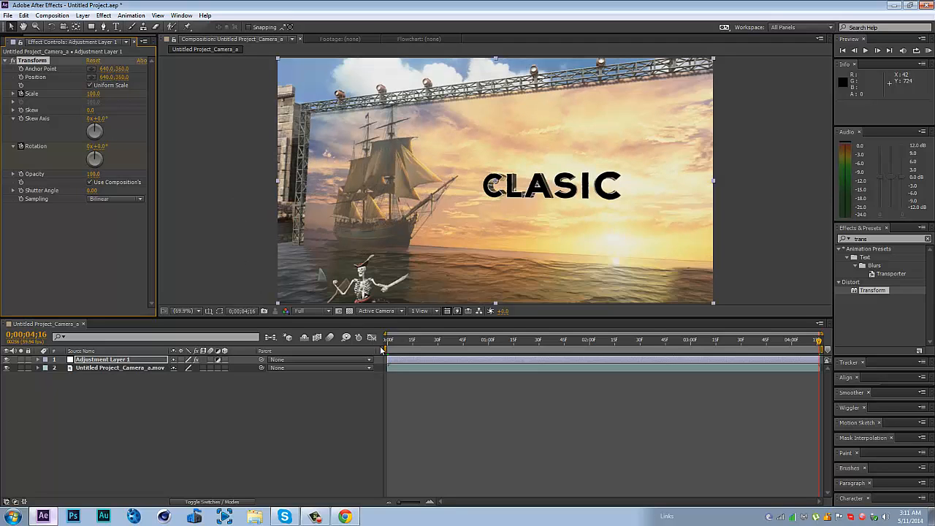
Step: Return to the first frame and preview the scale and rotation animation
drag(393, 341, 385, 341)
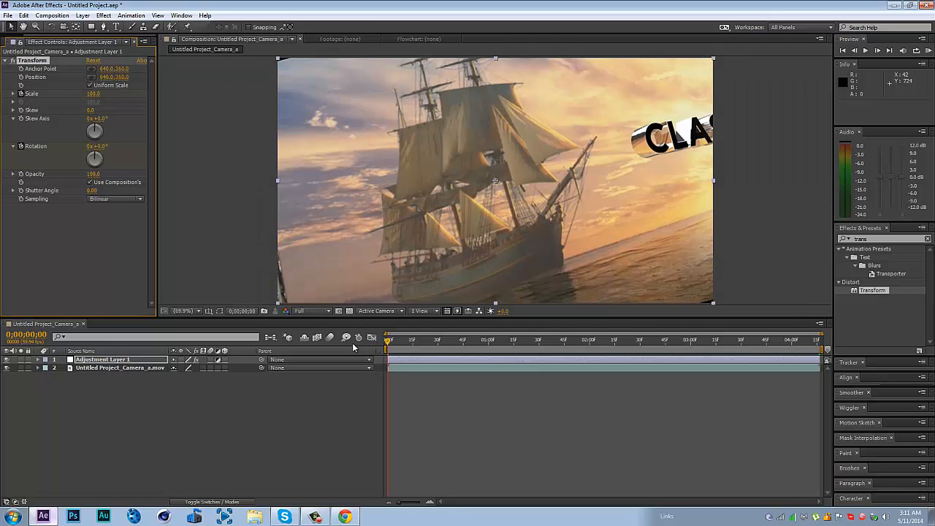
key(space)
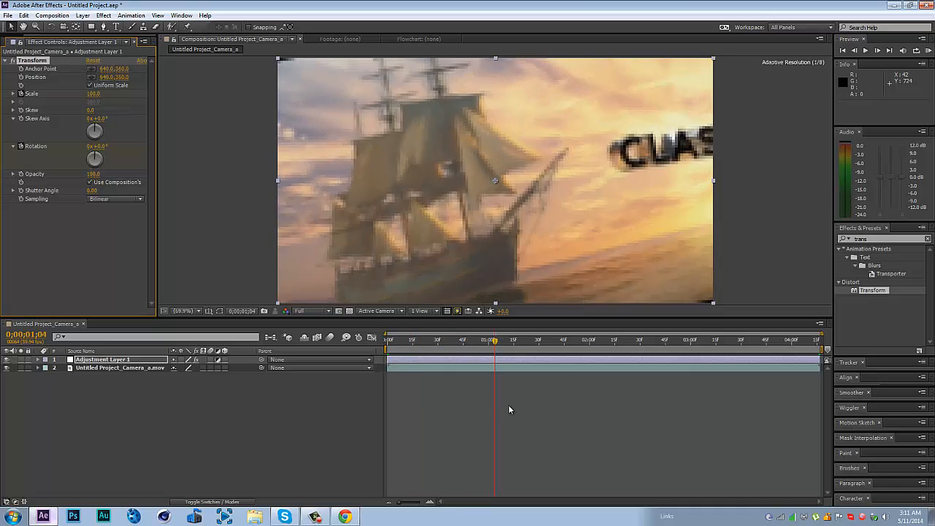
click(321, 434)
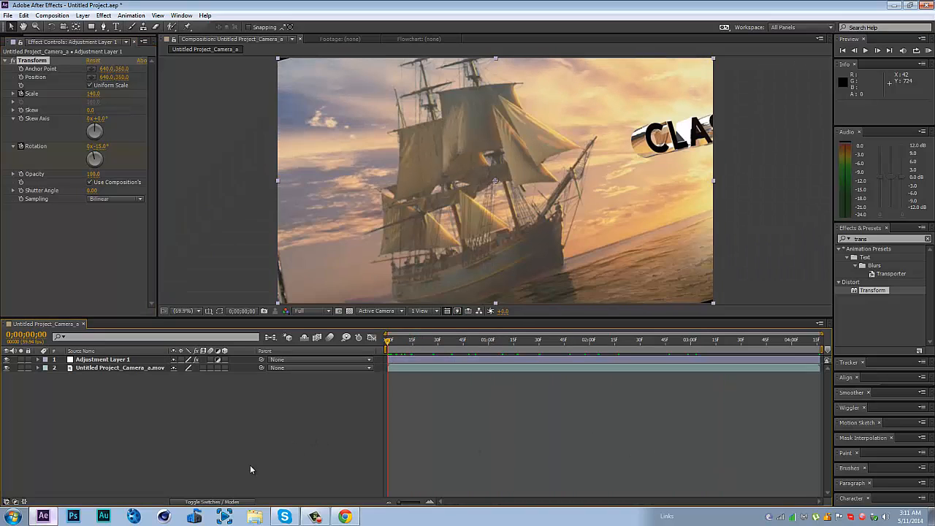
Step: Add a second adjustment layer on top of the composition's layer stack
right_click(249, 464)
mouse_move(296, 362)
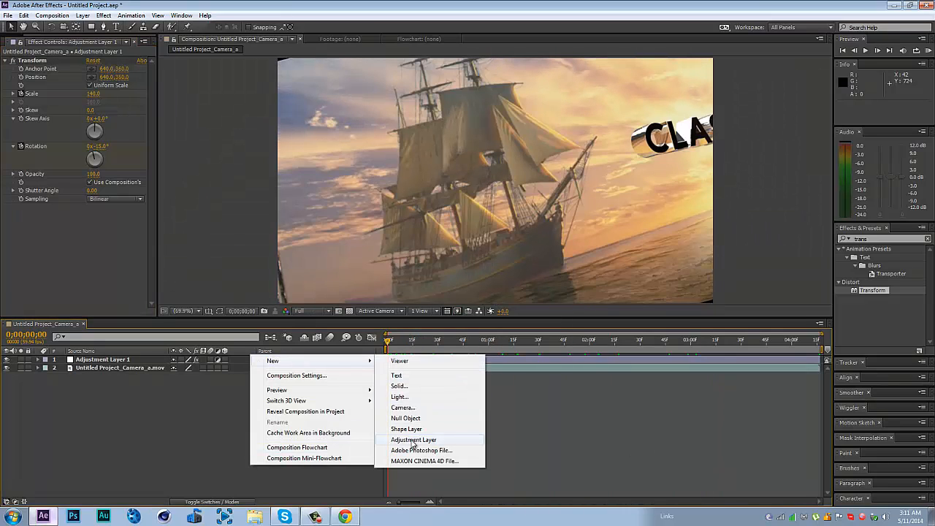
click(413, 440)
Step: Try the second recently used animation preset, a Looks colour correction, on the new adjustment layer and undo it
click(131, 15)
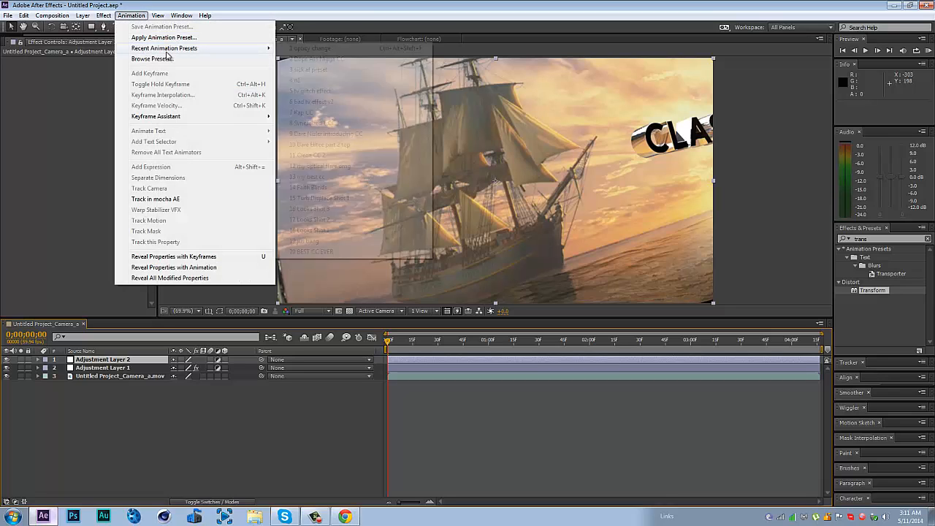
mouse_move(165, 48)
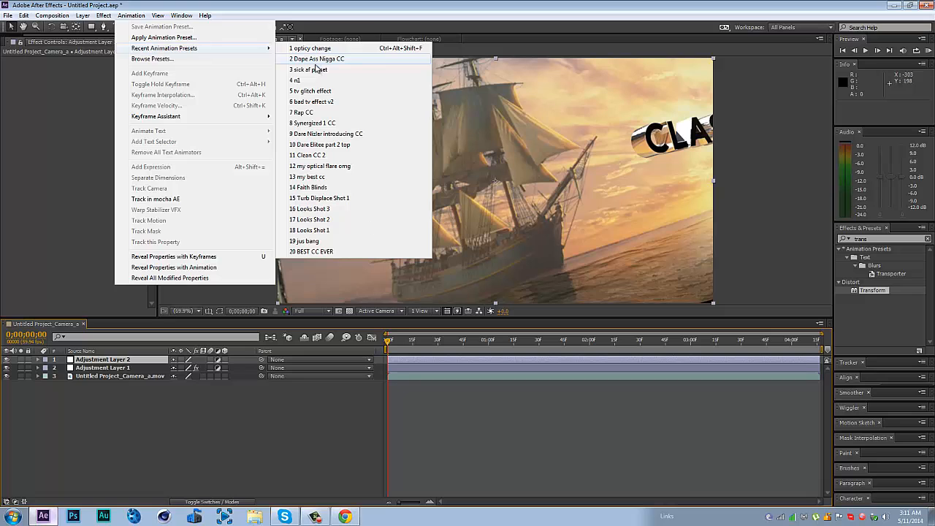
click(316, 61)
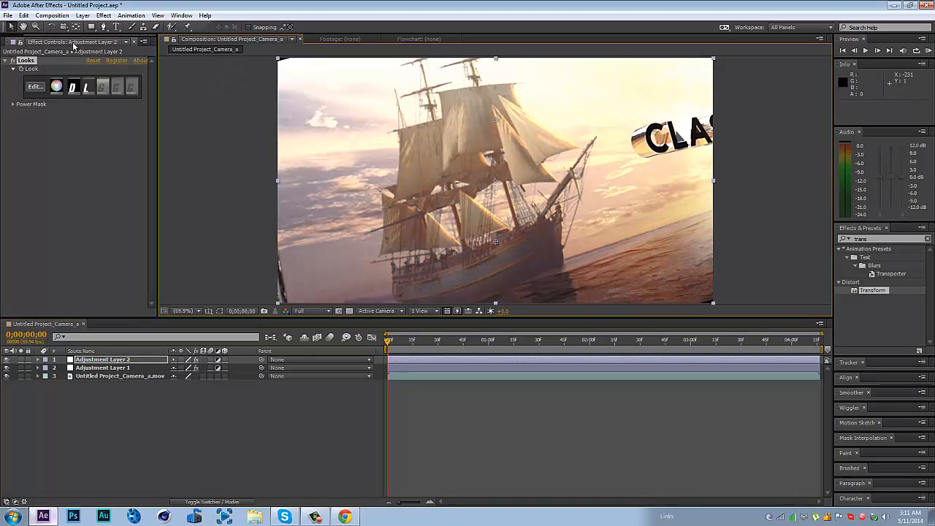
click(23, 15)
click(44, 23)
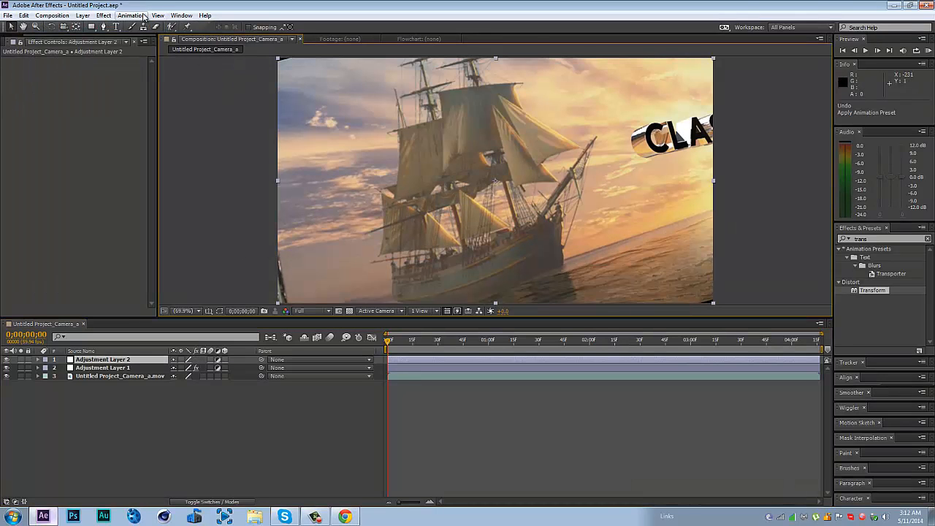
click(142, 15)
click(197, 39)
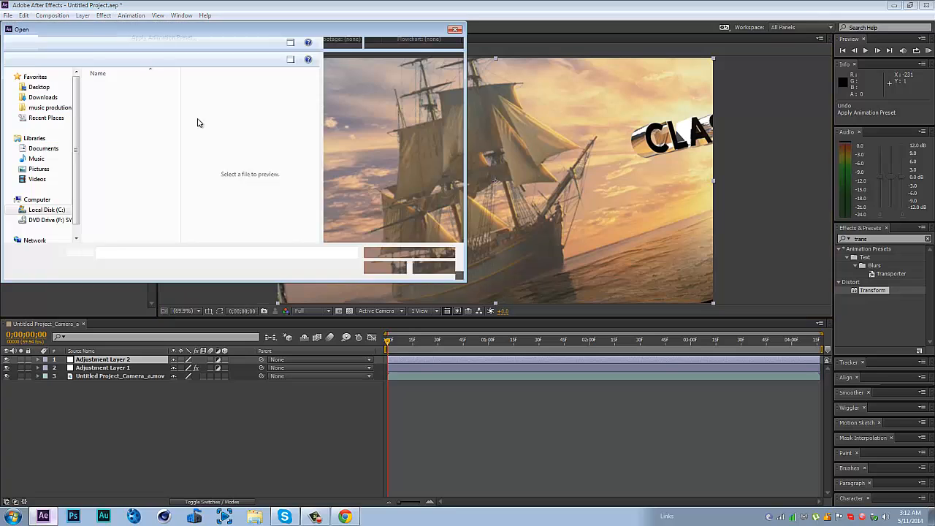
click(455, 30)
Step: Apply the "my best cc" animation preset from the PRESETS folder to the second adjustment layer
click(133, 16)
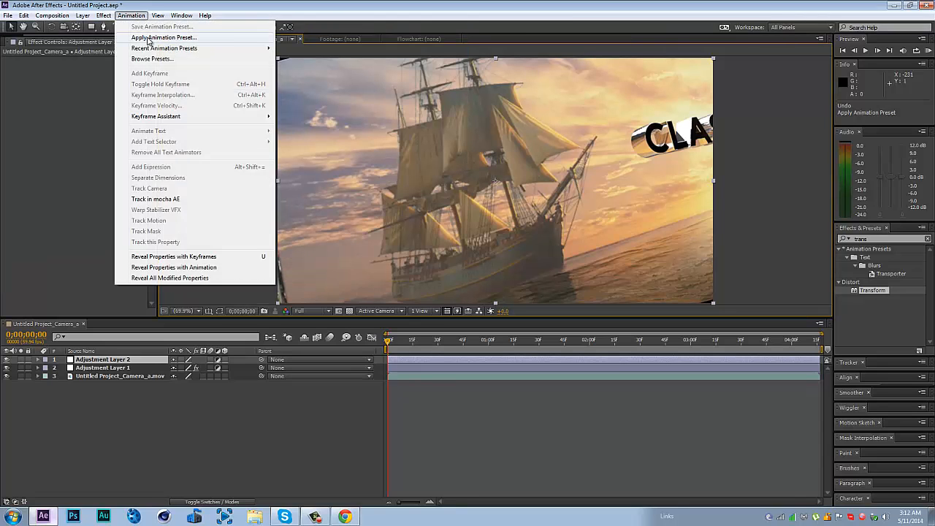
click(177, 35)
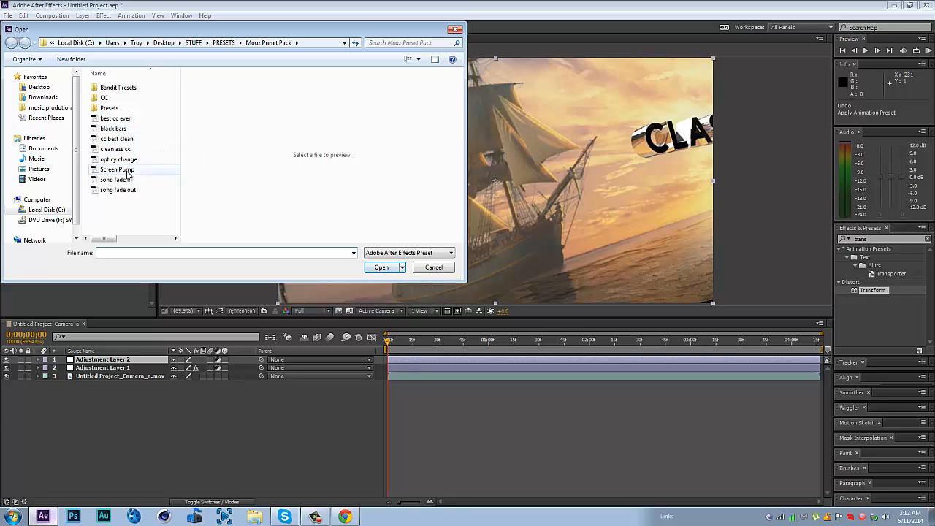
click(224, 42)
drag(176, 103, 169, 239)
scroll(166, 212, up, 3)
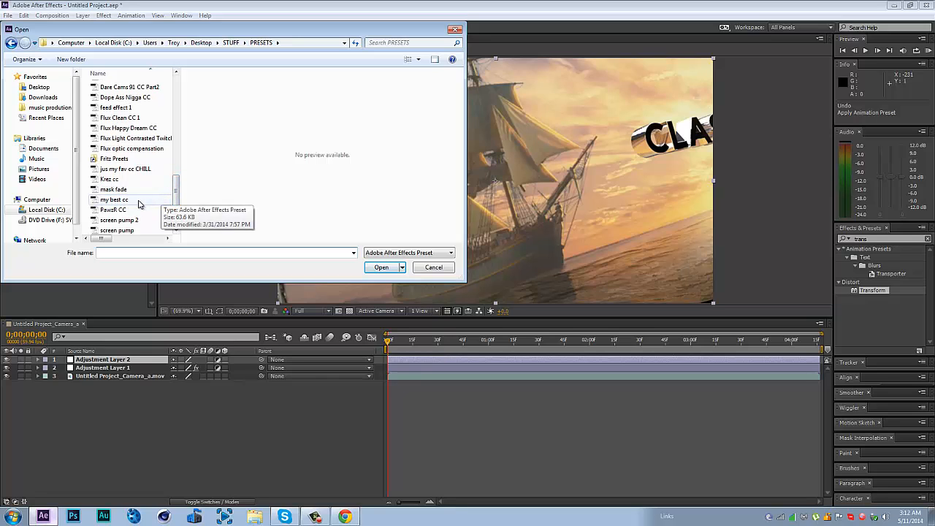
double_click(137, 203)
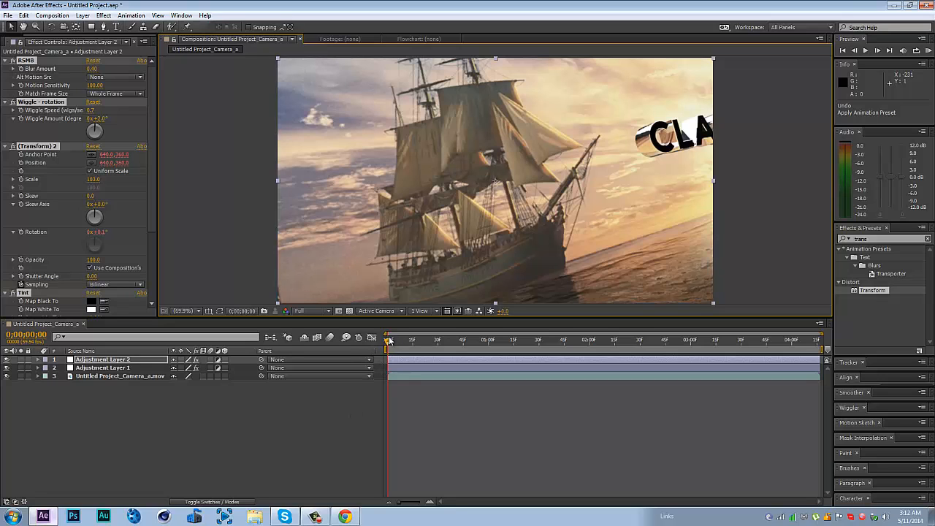
Step: Scrub and preview the whole composition to check the colour correction, camera wiggle and CLASIC text
drag(388, 344, 625, 355)
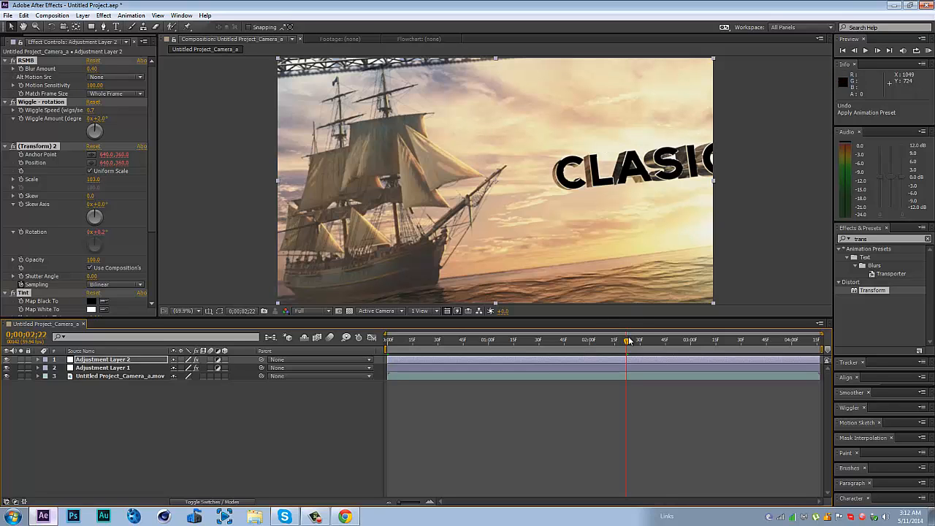
key(space)
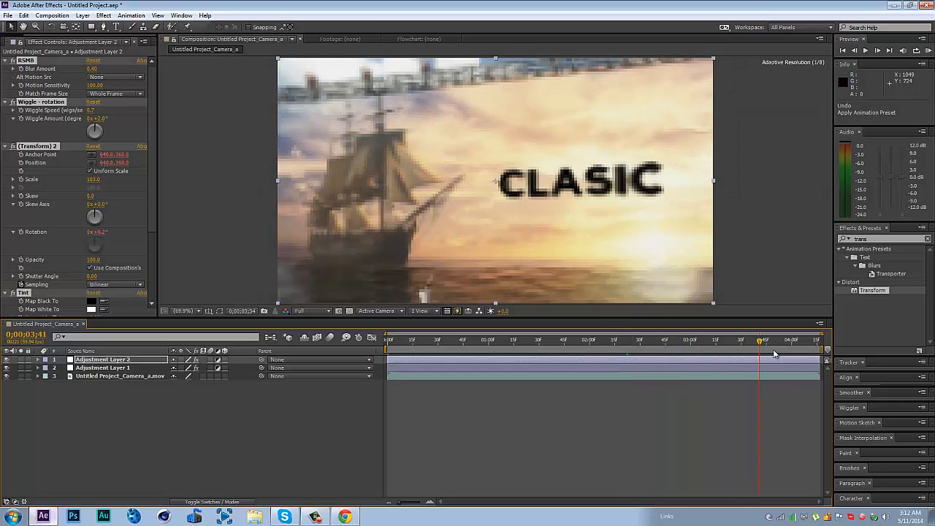
click(703, 341)
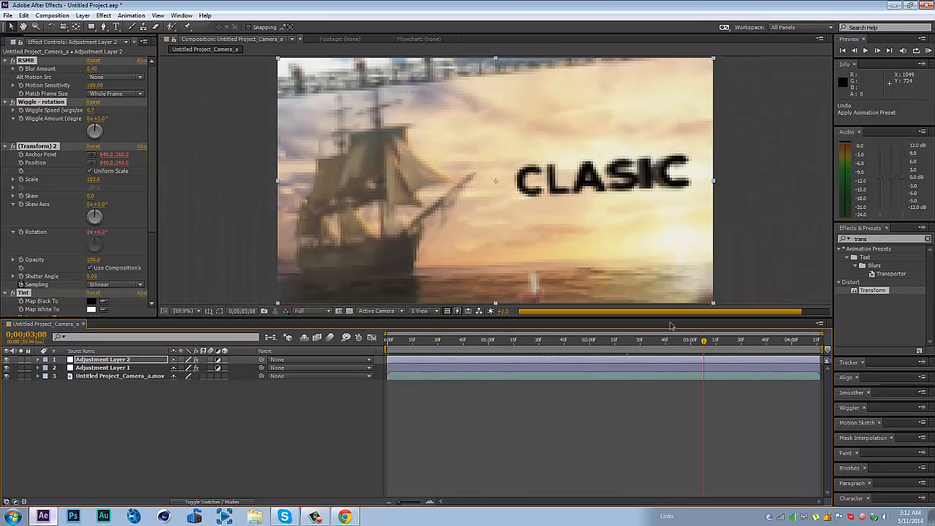
drag(701, 341, 517, 341)
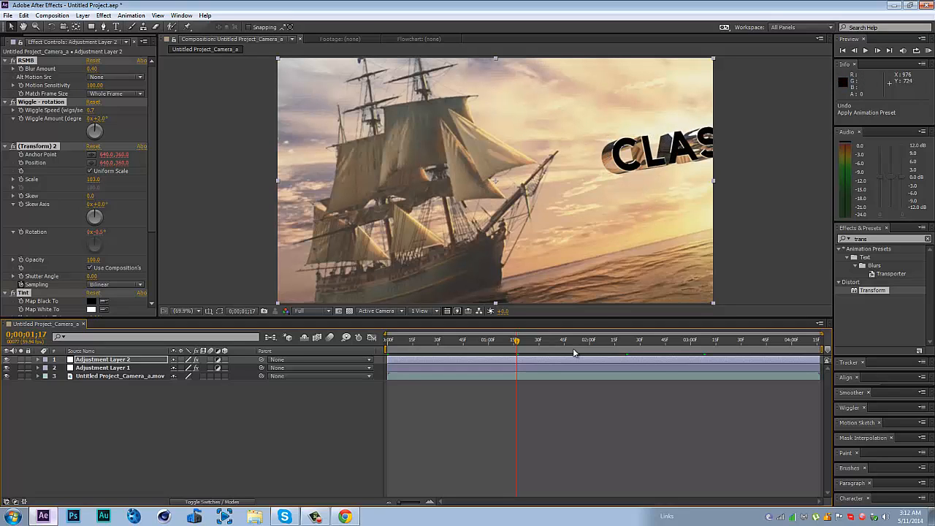
drag(581, 341, 740, 342)
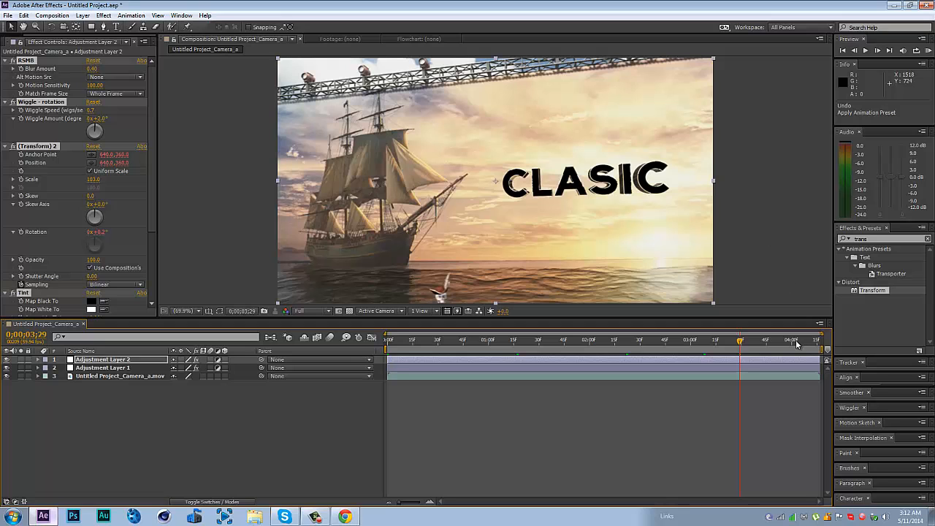
drag(795, 340, 864, 424)
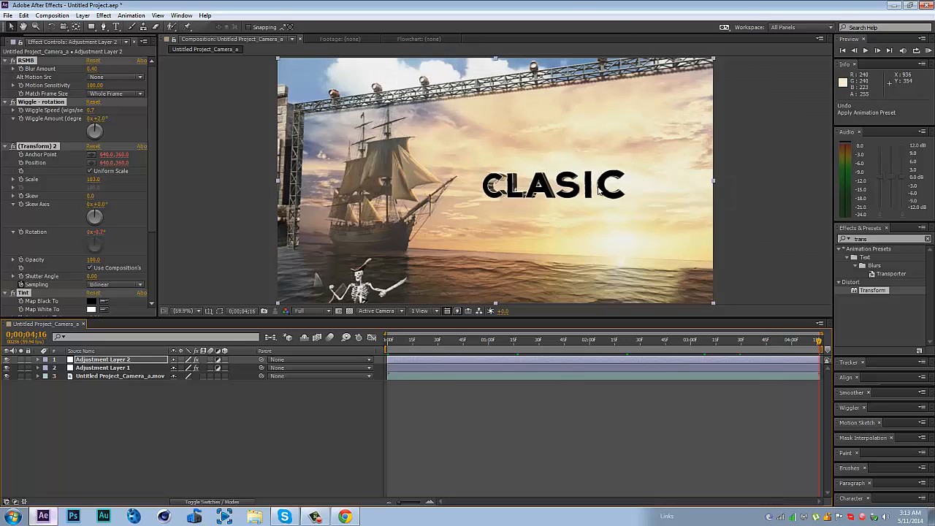
click(440, 399)
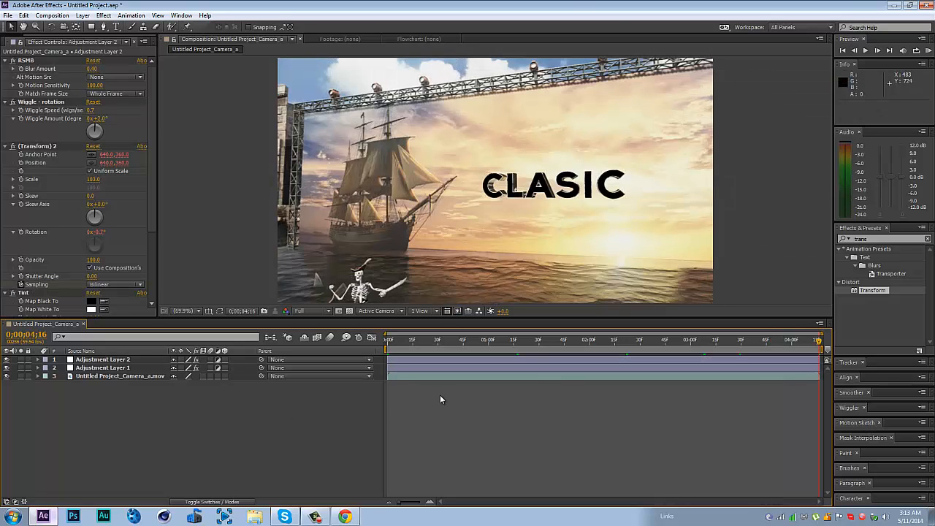
drag(404, 338, 821, 374)
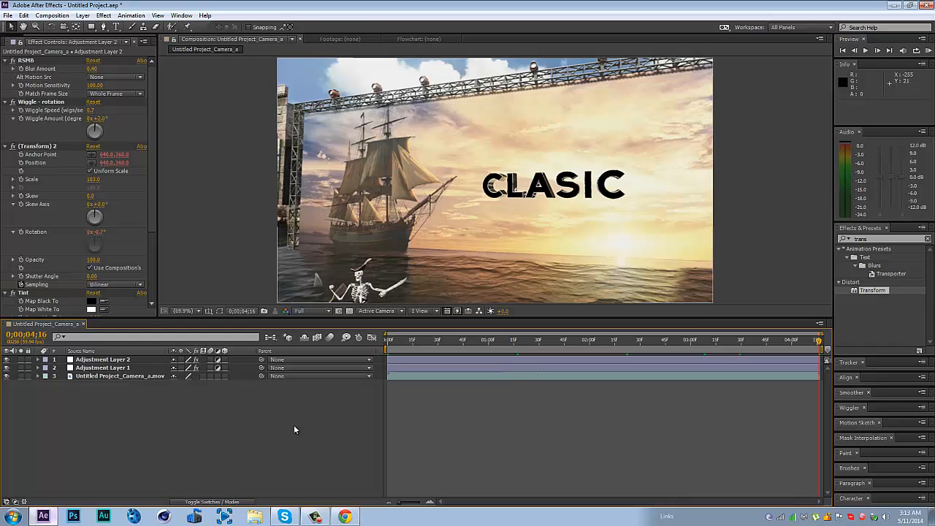
drag(396, 344, 566, 446)
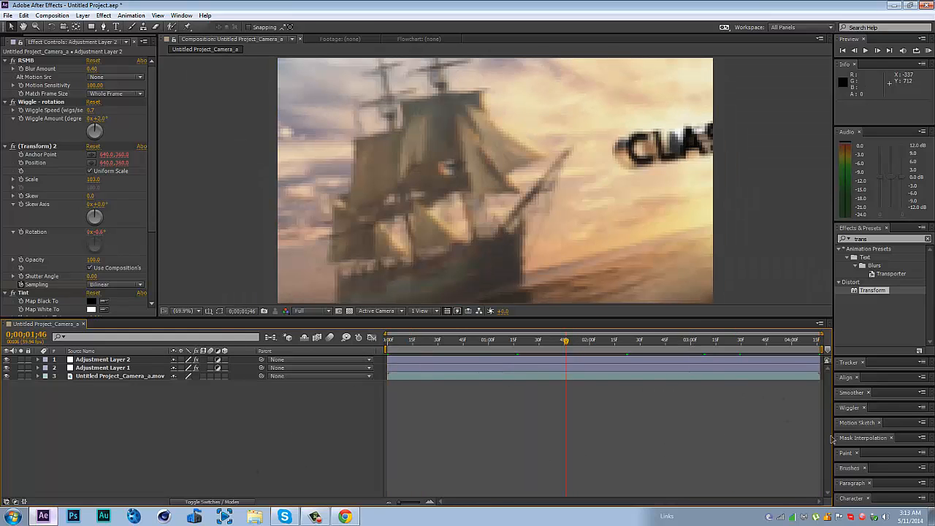